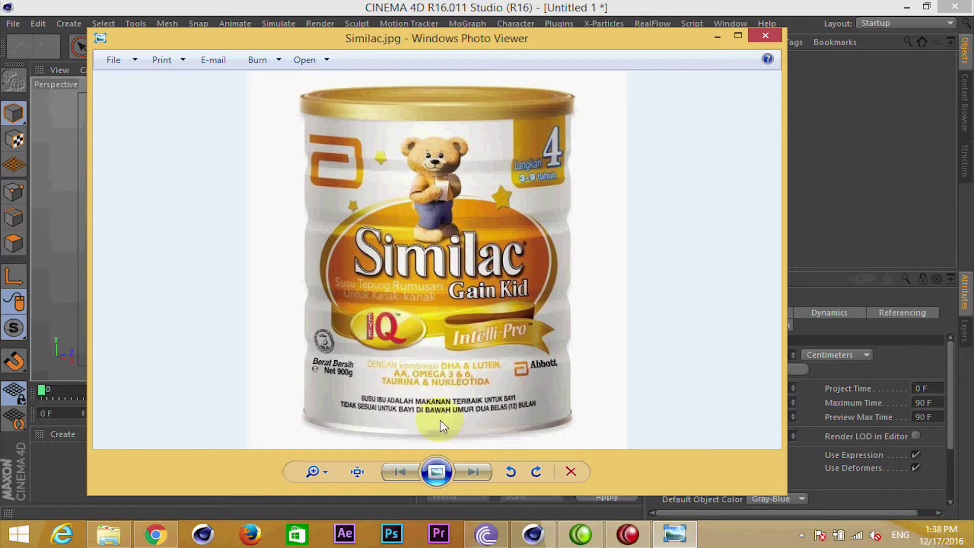
Cycle between Cinema 4D and Photo Viewer, then bring up the Similac folder in File Explorer
left_click(533, 534)
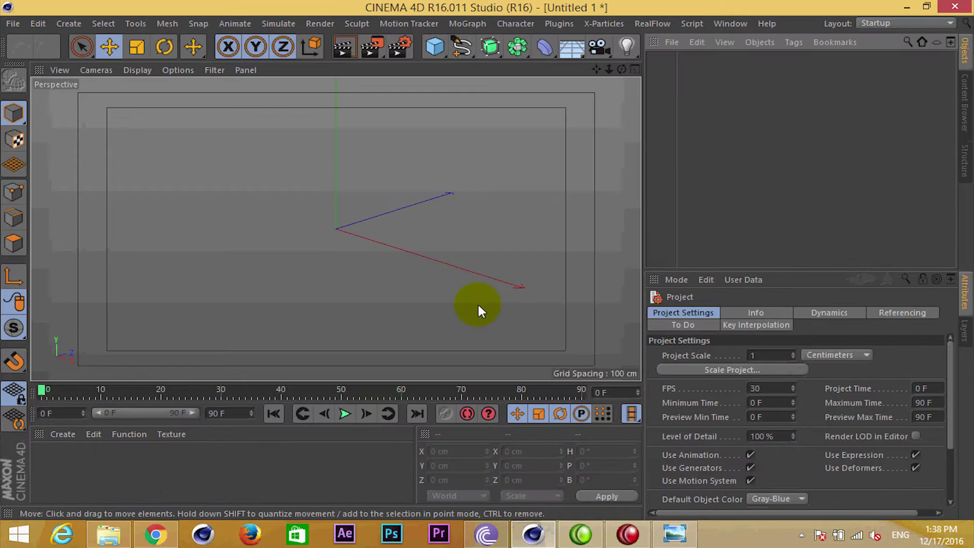
left_click(674, 534)
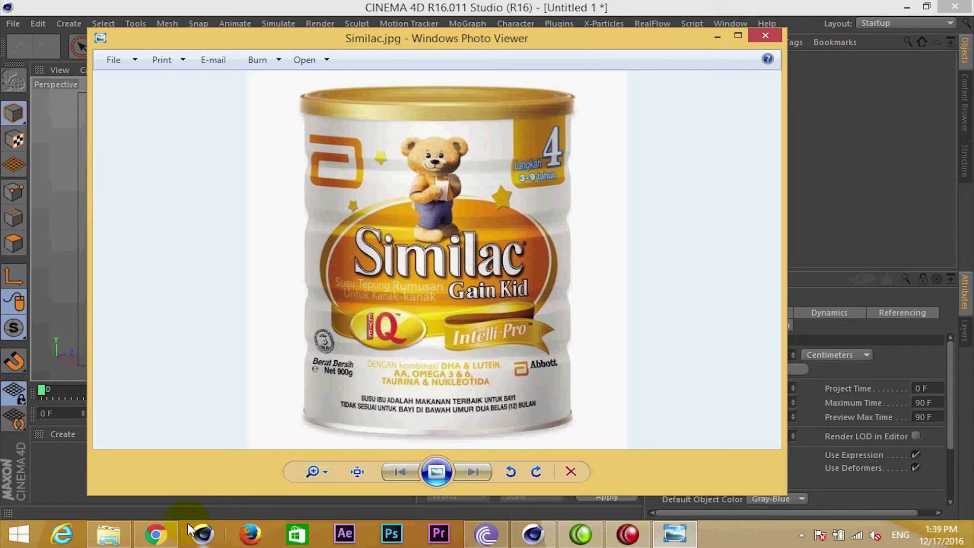
left_click(108, 534)
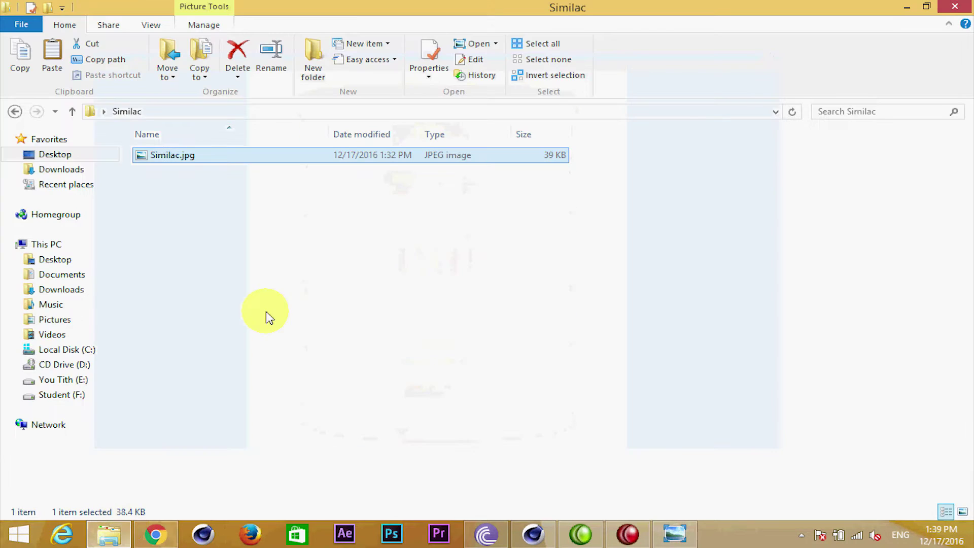
Check Similac.jpg's Details properties to read its dimensions of 531 x 567 pixels
right_click(176, 154)
left_click(222, 509)
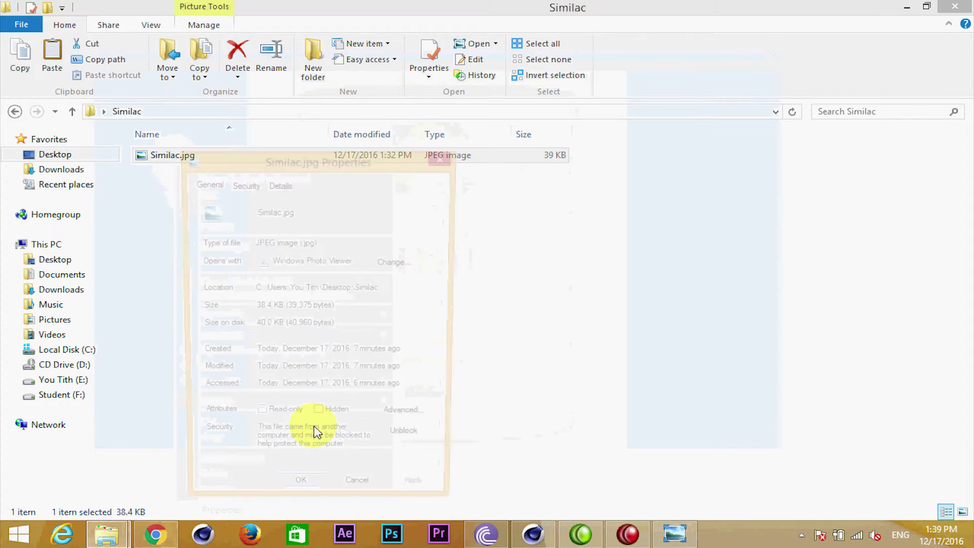
left_click(280, 183)
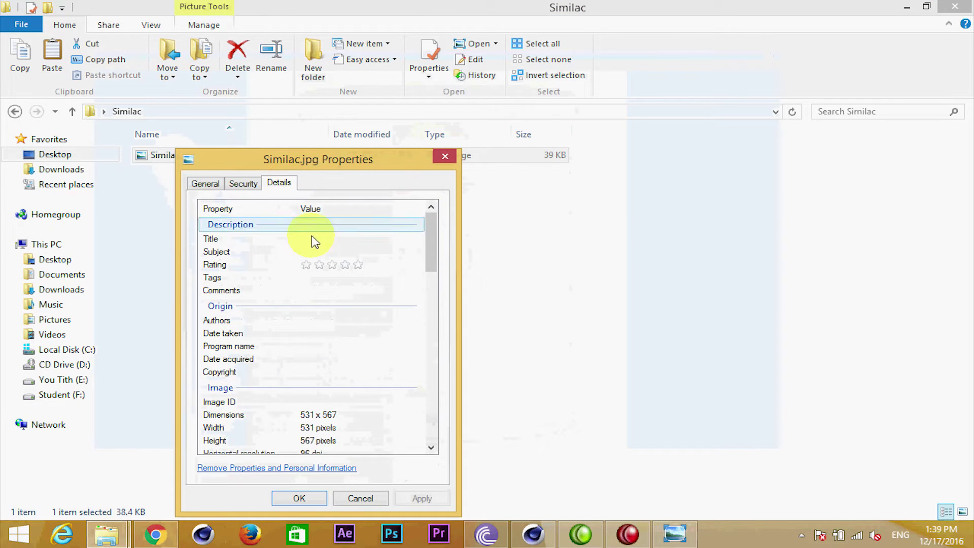
left_click(336, 415)
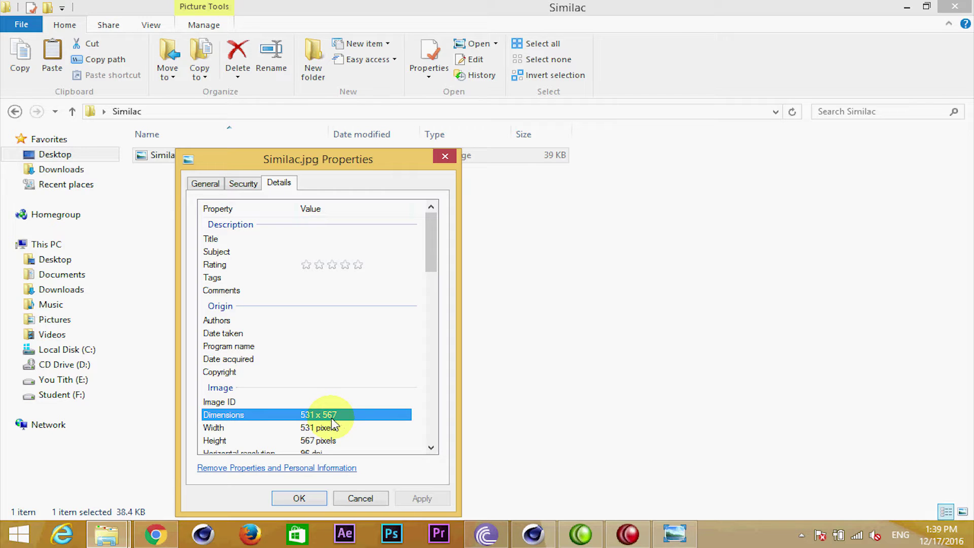
Restore the Similac folder as a smaller Explorer window over Cinema 4D
left_click(538, 538)
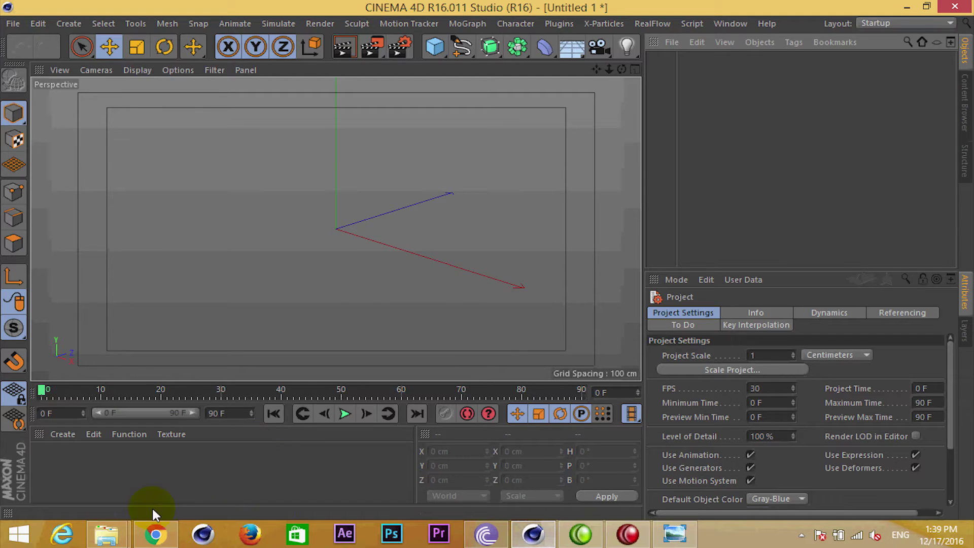
left_click(107, 533)
left_click(130, 497)
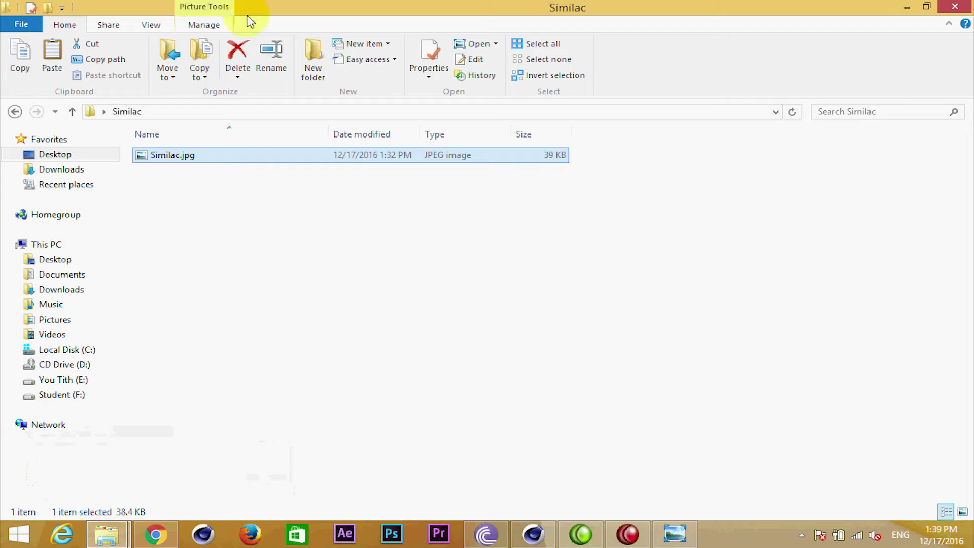
double_click(250, 18)
Create a material from Similac.jpg, copying the image into the project, and add a Plane
left_click_drag(583, 275, 207, 455)
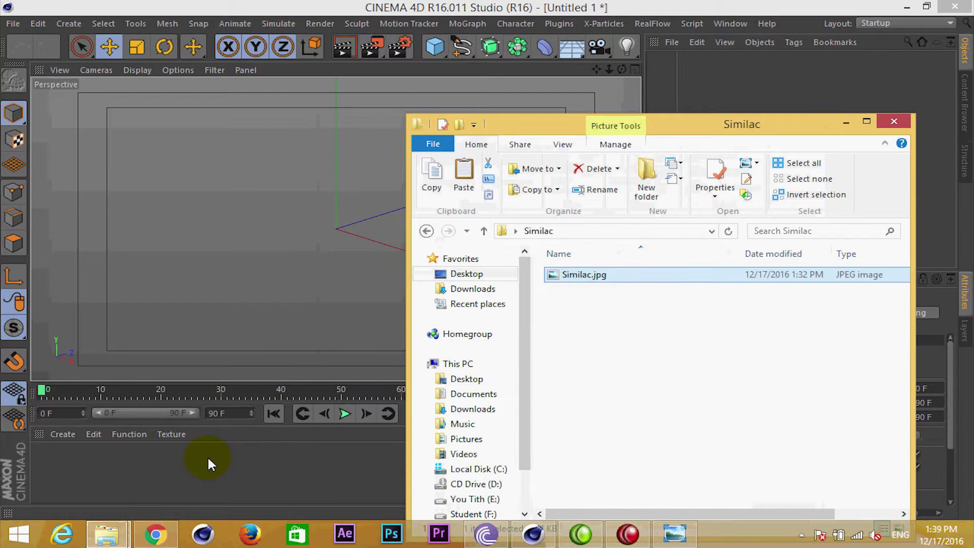
left_click(503, 318)
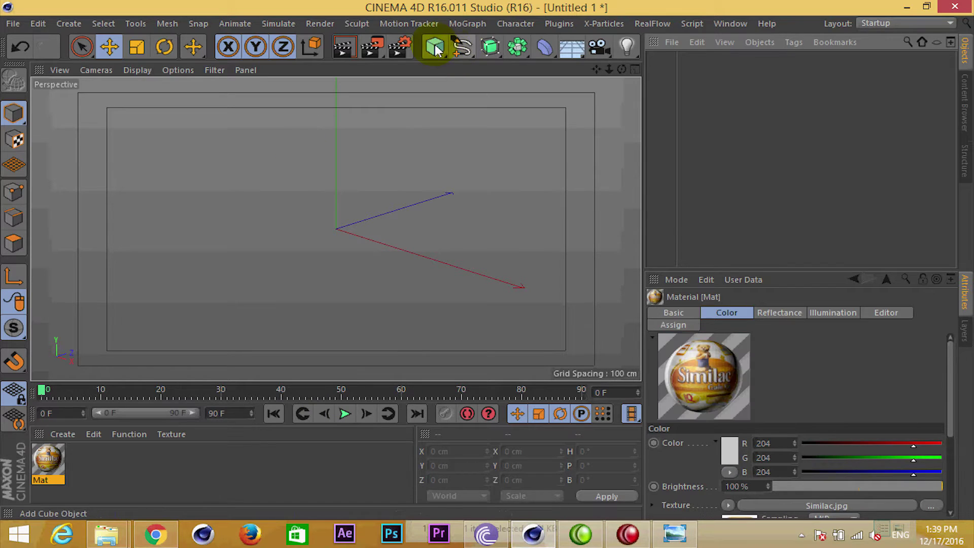
left_click_drag(435, 46, 564, 94)
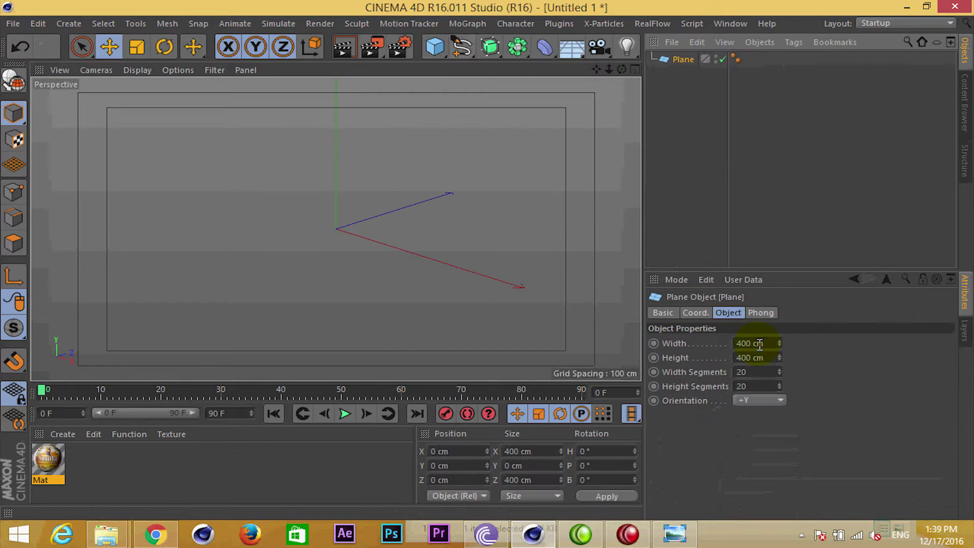
double_click(761, 343)
Size the plane to 531 cm wide by 567 cm high, rechecking the image dimensions
type("53")
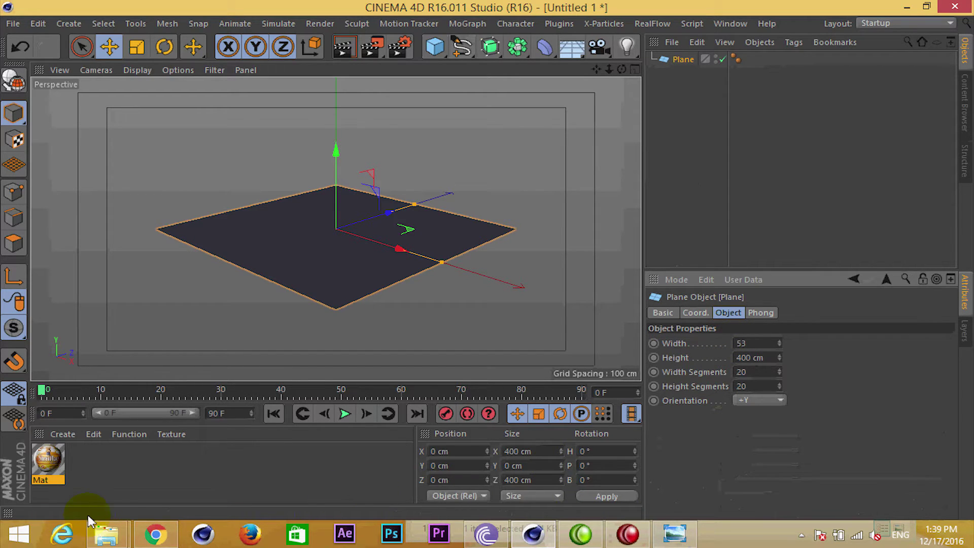
left_click(106, 533)
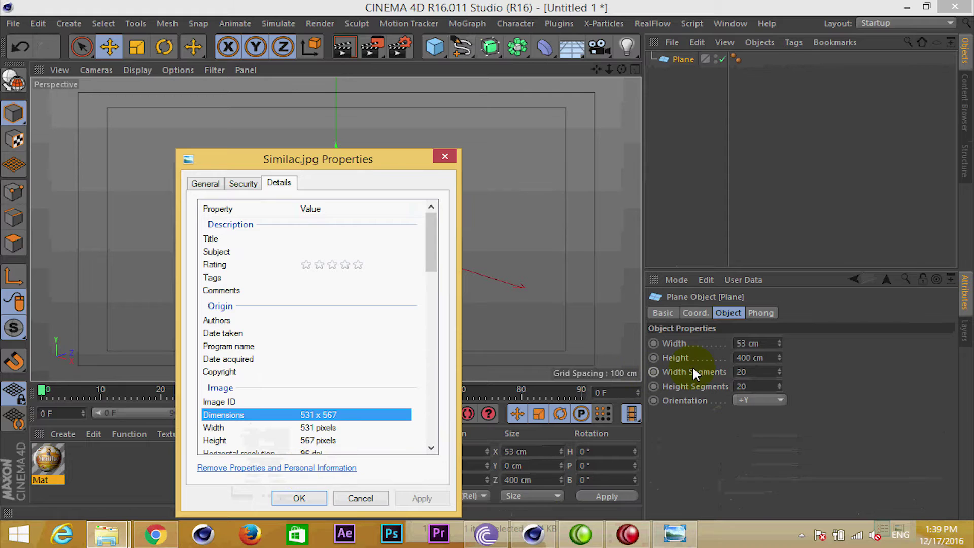
left_click(766, 348)
type("531")
left_click(765, 357)
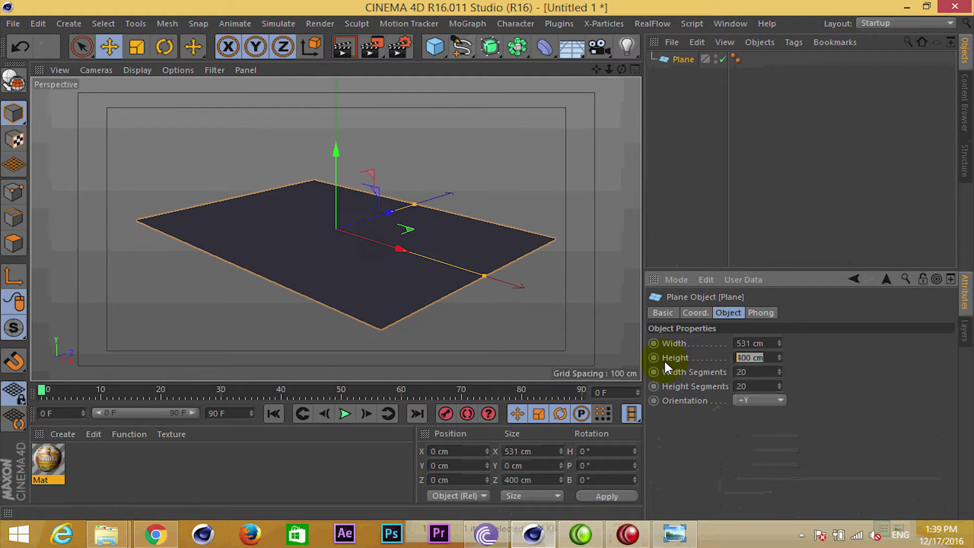
type("567")
key("Return")
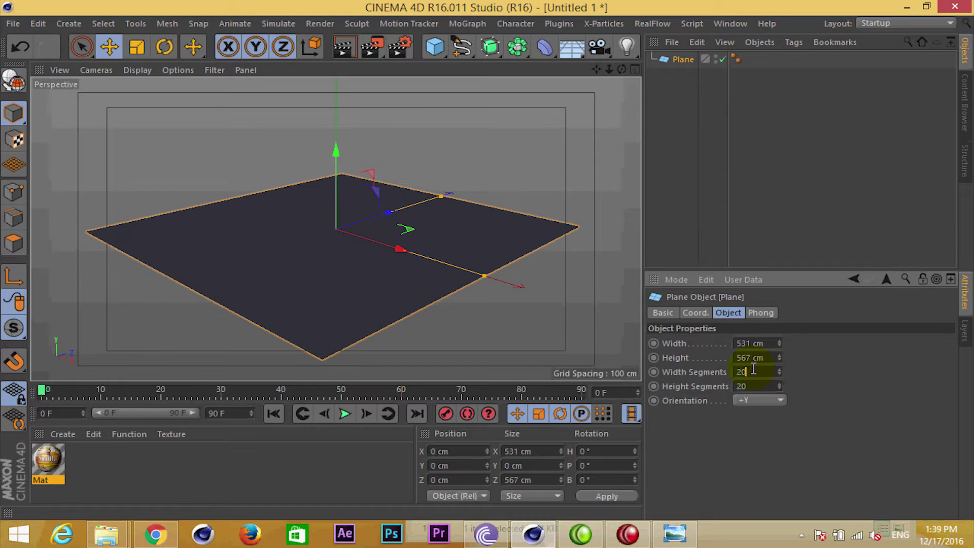
Apply the Similac material to the plane and set its orientation to -Z
mouse_move(342, 264)
left_mouse_down()
mouse_move(319, 261)
mouse_move(563, 352)
left_mouse_up()
left_click(740, 319)
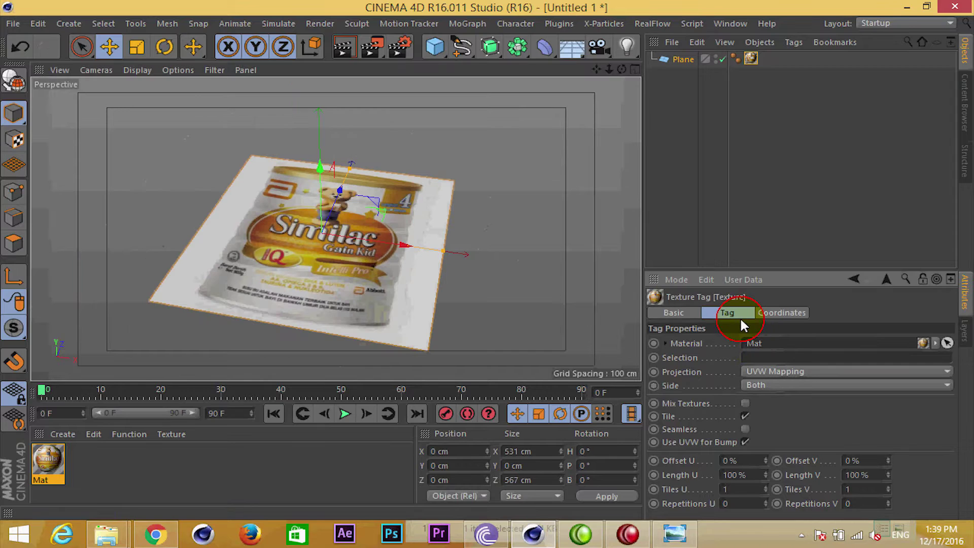
left_click(673, 59)
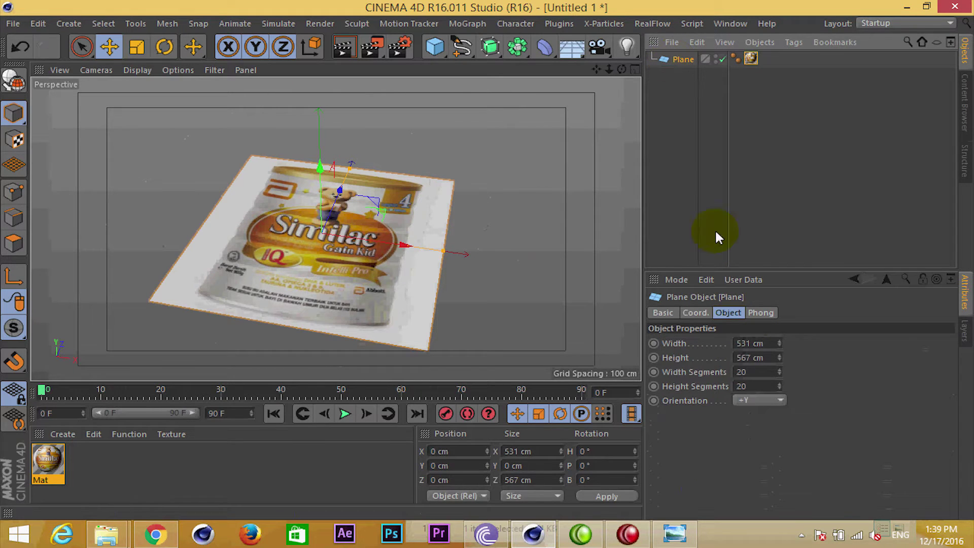
left_click(760, 398)
left_click(757, 426)
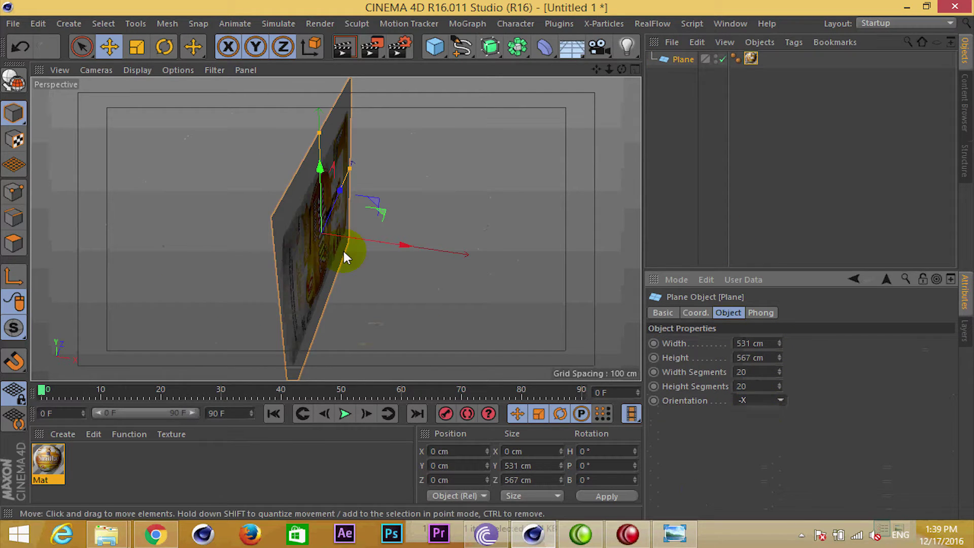
left_click(756, 443)
left_click(759, 401)
left_click(756, 457)
left_click(754, 398)
left_click(753, 472)
left_click(772, 397)
left_click(759, 480)
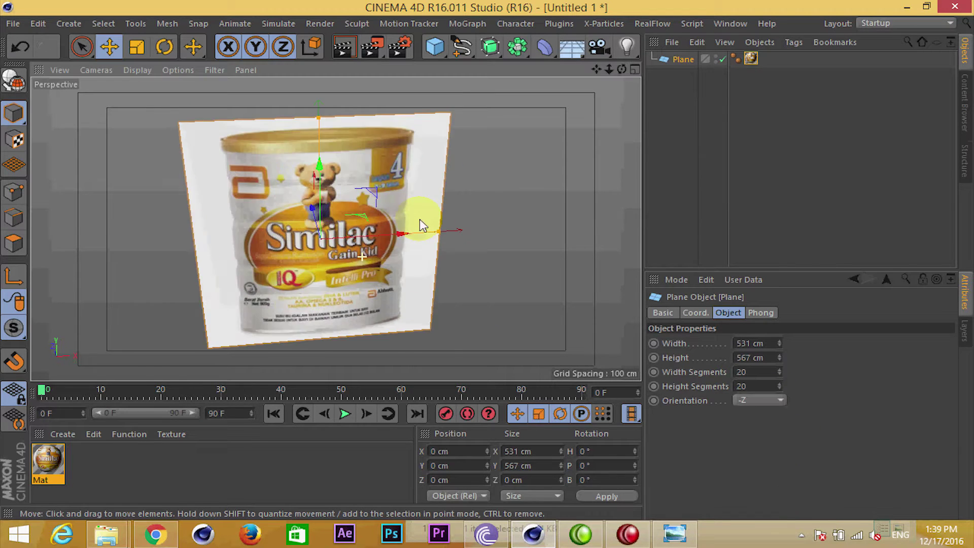
Move the textured plane back along Z to 291.216 cm
mouse_move(480, 300)
left_mouse_down("alt")
mouse_move(436, 242)
mouse_move(297, 266)
left_mouse_up("alt")
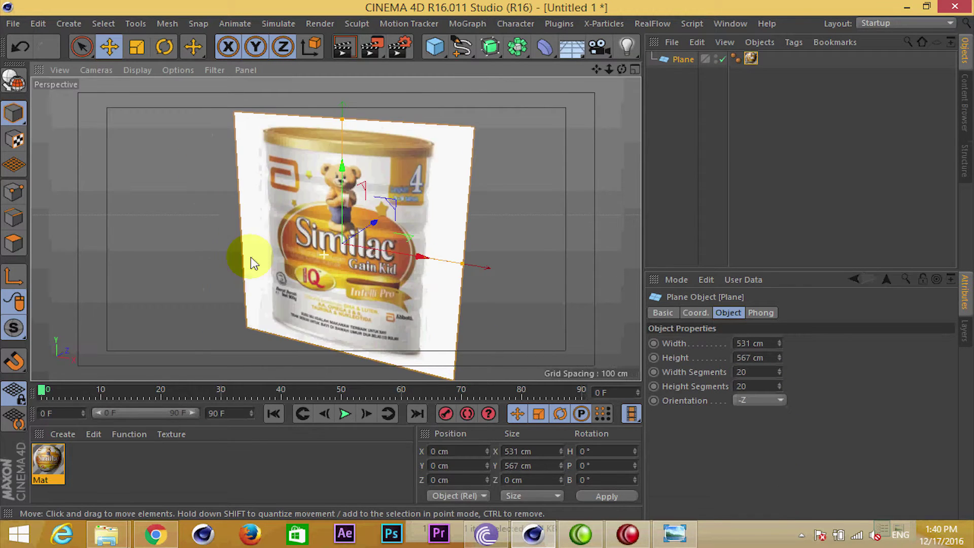
key("space")
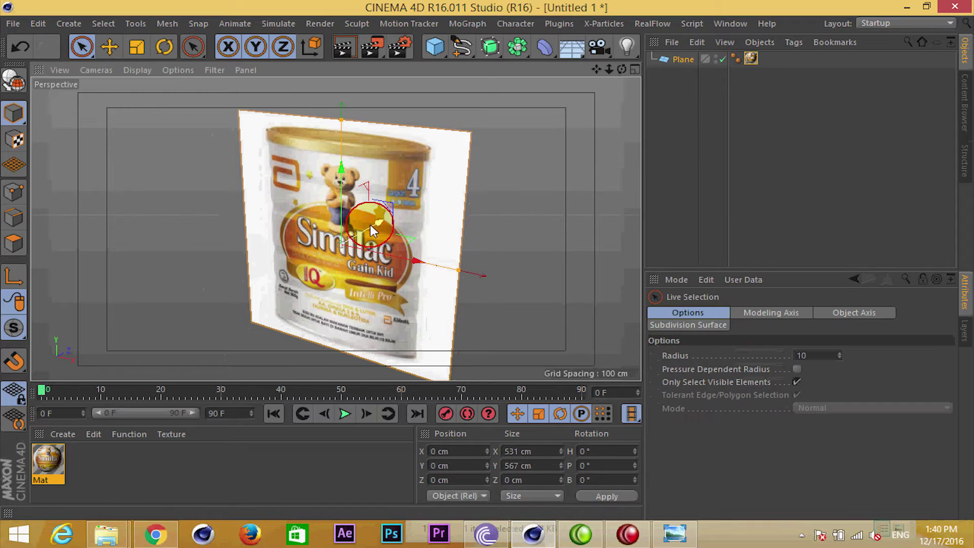
left_click_drag(370, 237, 376, 201)
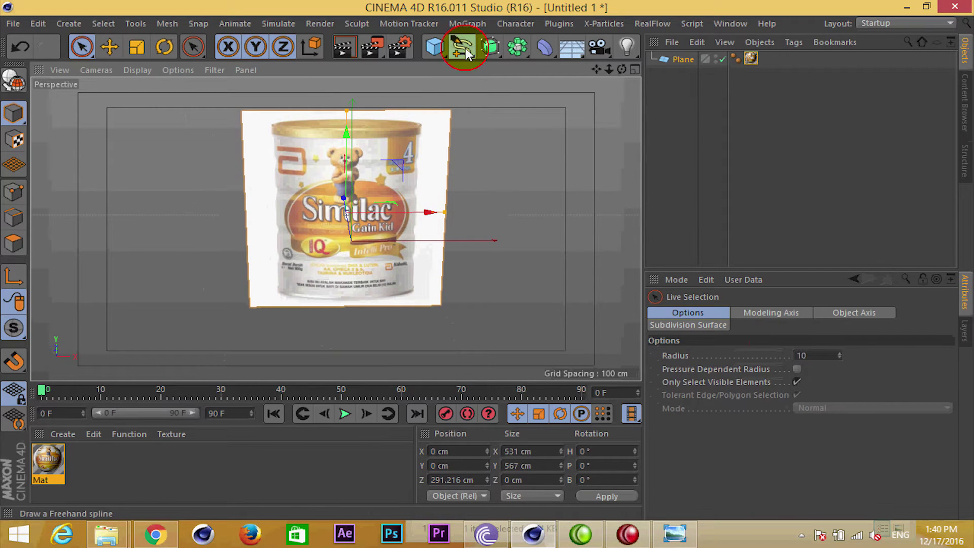
Add a Cylinder primitive to the scene
left_click(462, 46)
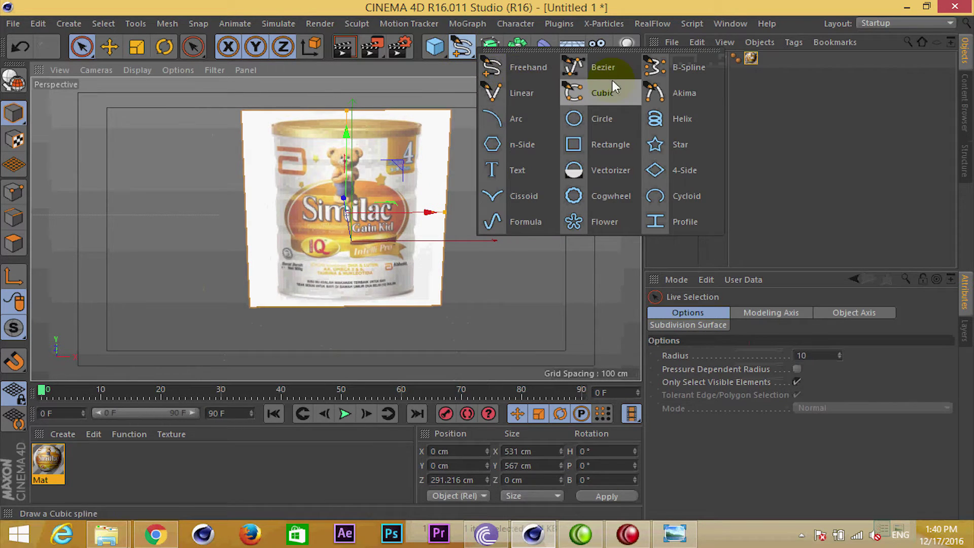
left_click(435, 47)
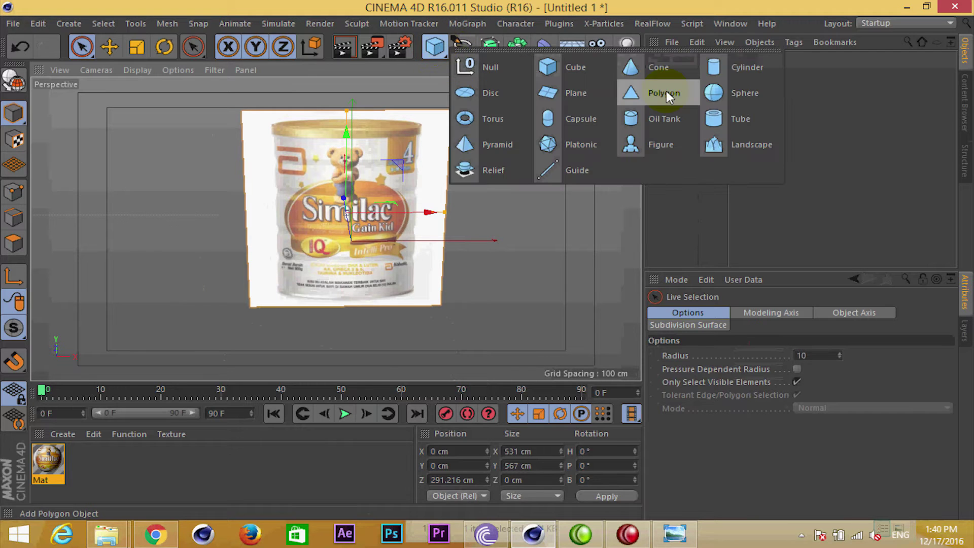
left_click(726, 65)
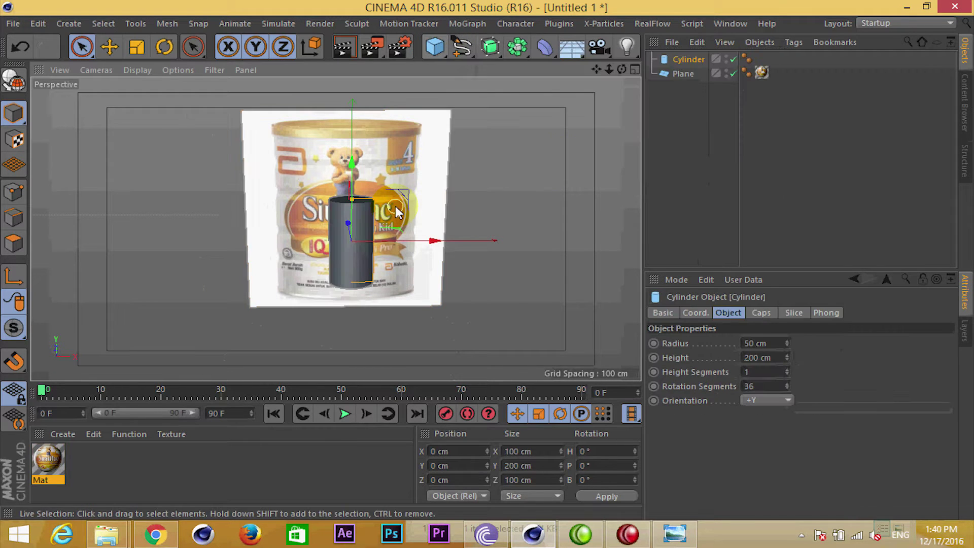
key("e")
key("space")
key("space")
Move the cylinder forward to Z -110.289 cm, then maximize and centre the textured front view
middle_click(395, 282)
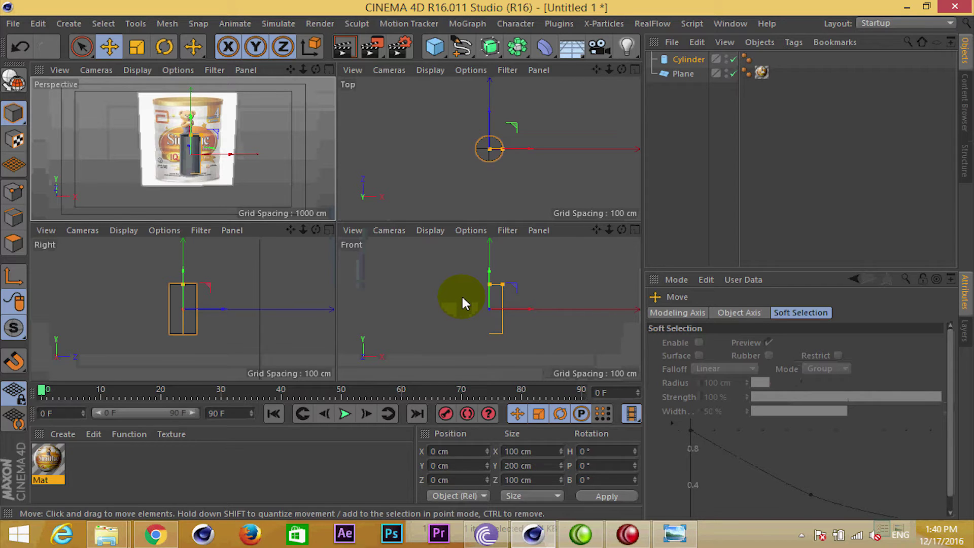
left_click(439, 235)
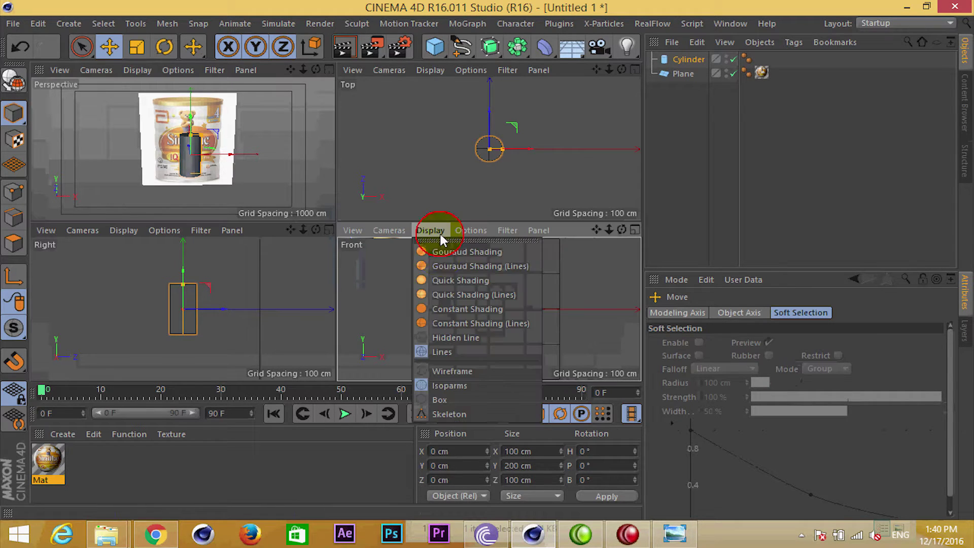
left_click(449, 252)
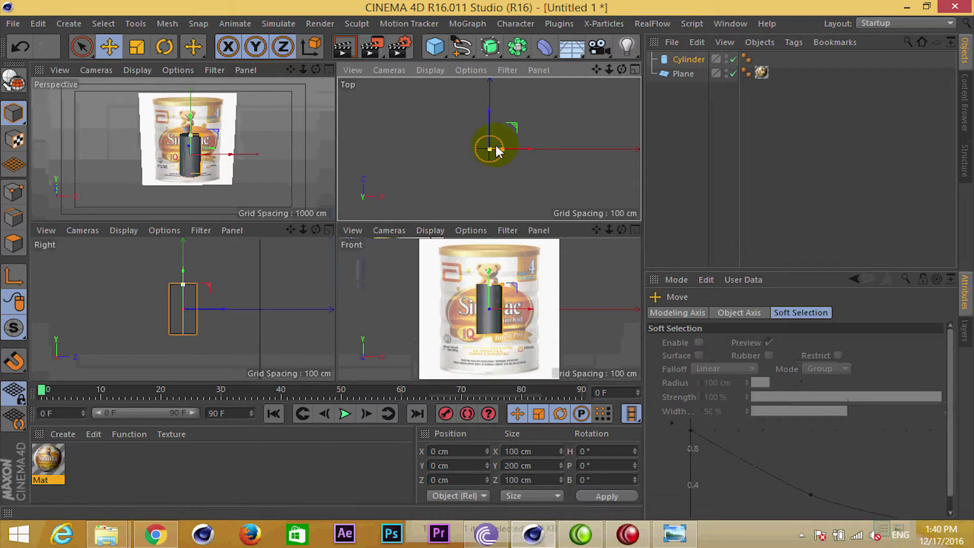
left_click_drag(488, 114, 492, 147)
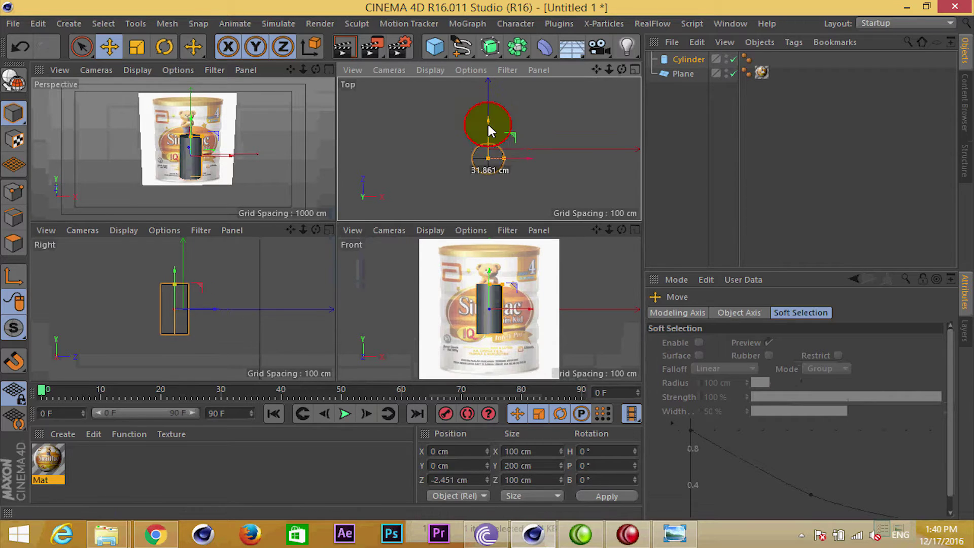
middle_click(486, 316)
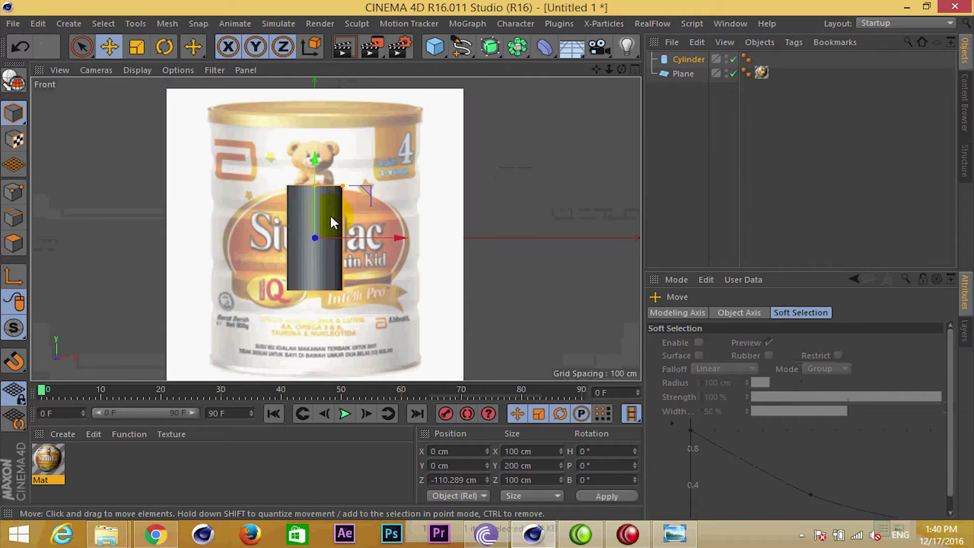
middle_click_drag(315, 223, 400, 222, "alt")
Switch the view to Gouraud Shading (Lines) and enable X-Ray on the cylinder
left_click(688, 59)
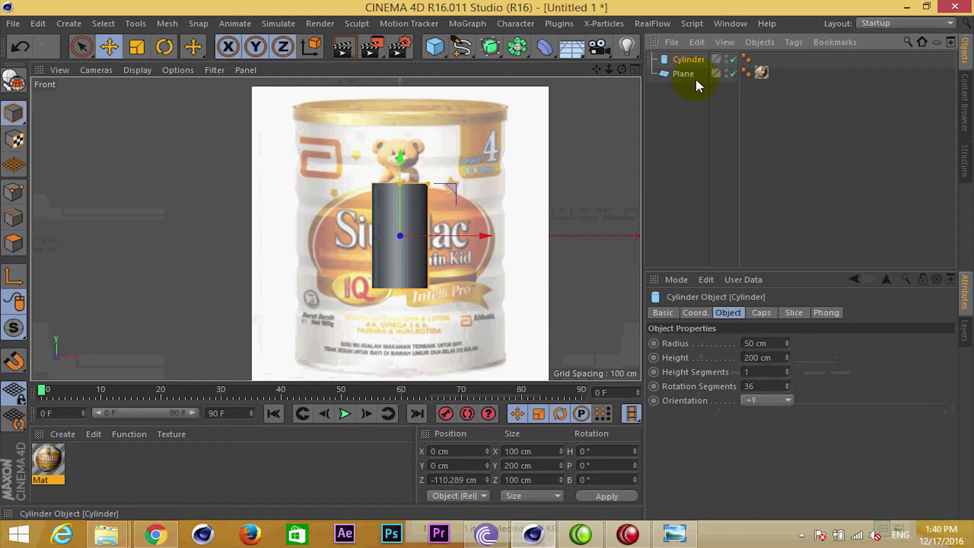
left_click(129, 74)
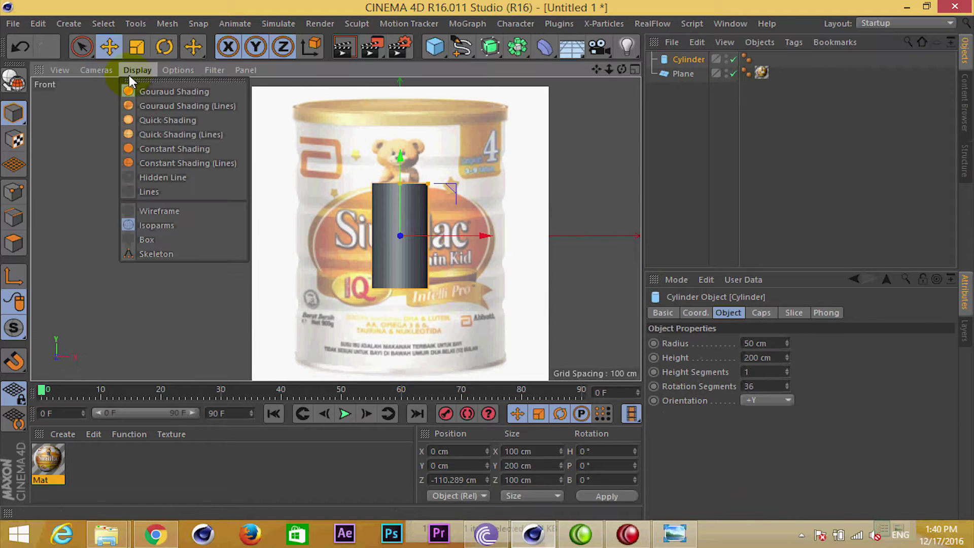
left_click(143, 105)
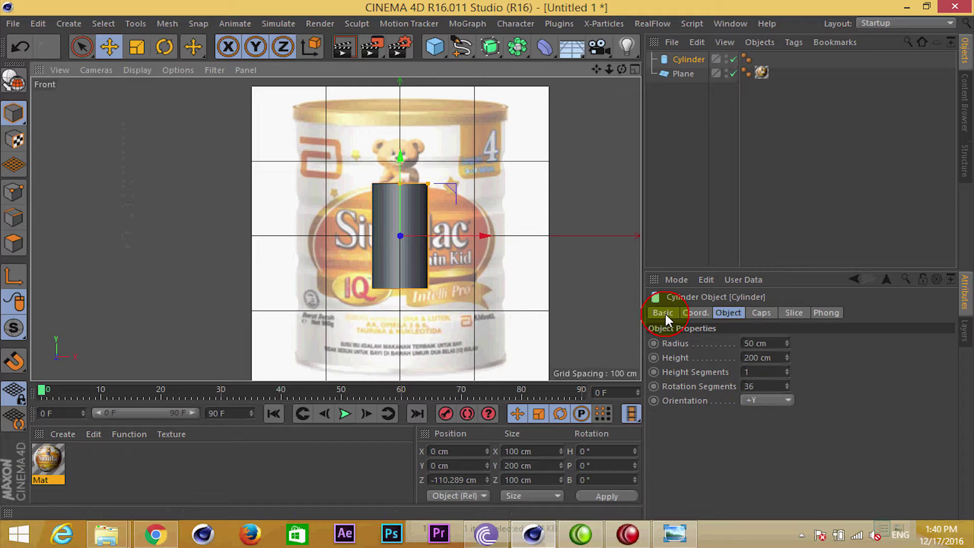
left_click(696, 312)
left_click(744, 438)
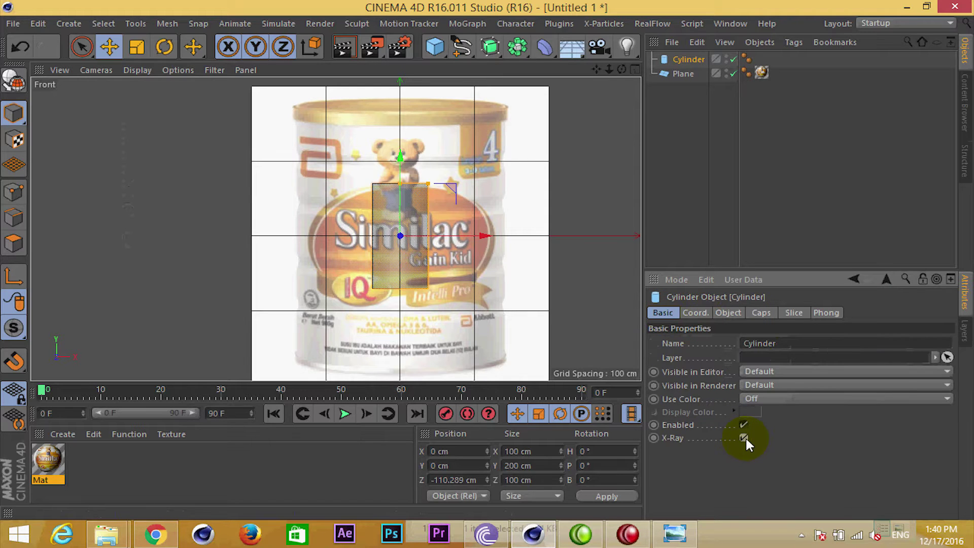
Drag the cylinder's radius and height to fit the can, 482.406 cm tall, then disable X-Ray
scroll(413, 256, "up", 2)
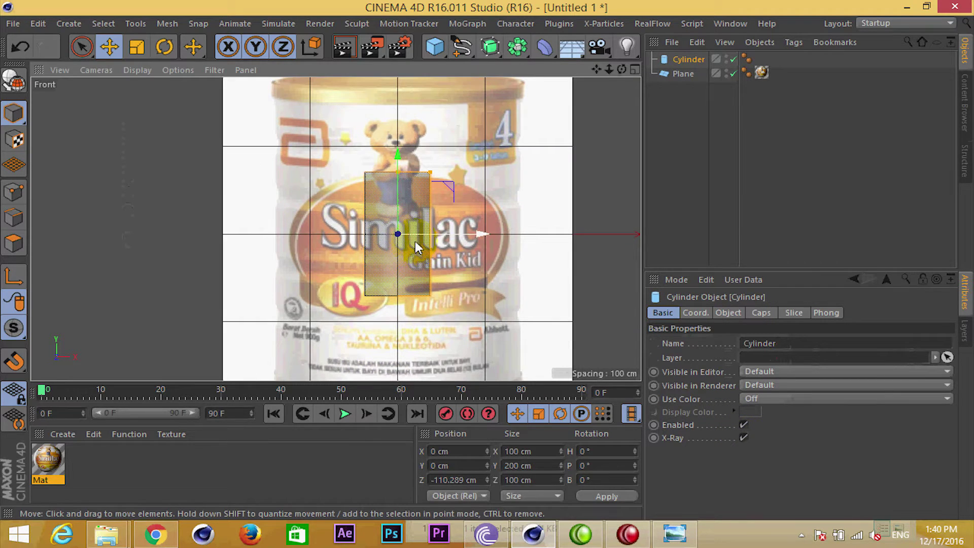
scroll(381, 185, "down", 2)
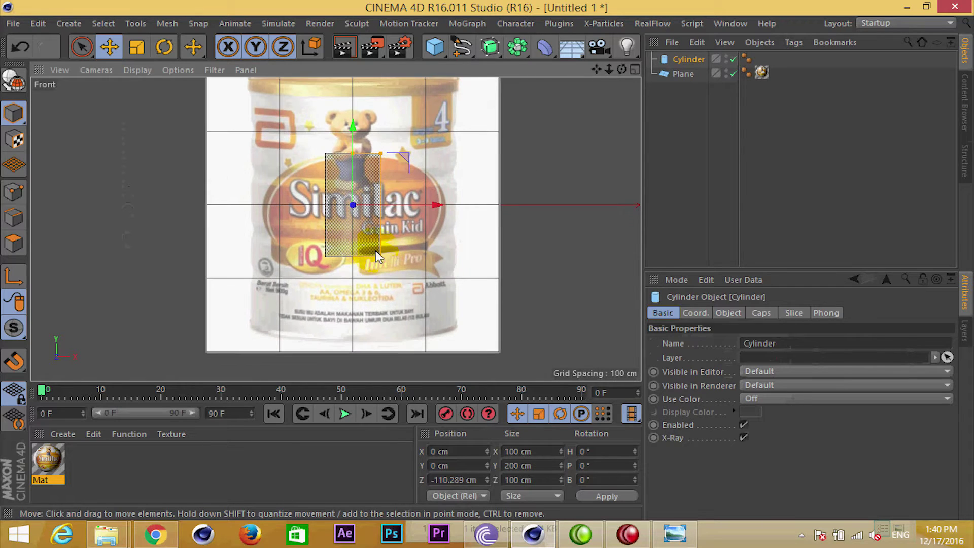
left_click_drag(381, 185, 455, 135)
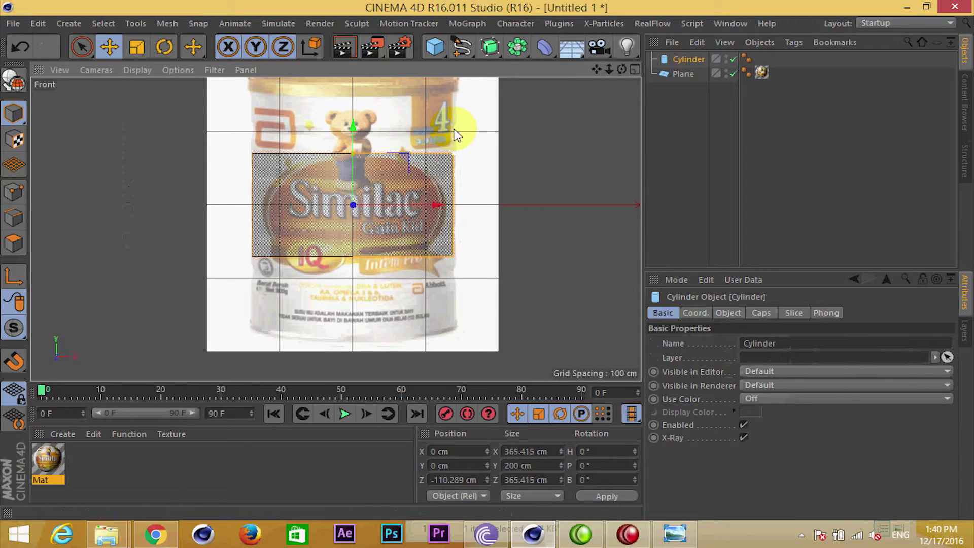
mouse_move(354, 152)
left_mouse_down()
mouse_move(347, 90)
mouse_move(333, 117)
left_mouse_up()
scroll(329, 116, "down", 2)
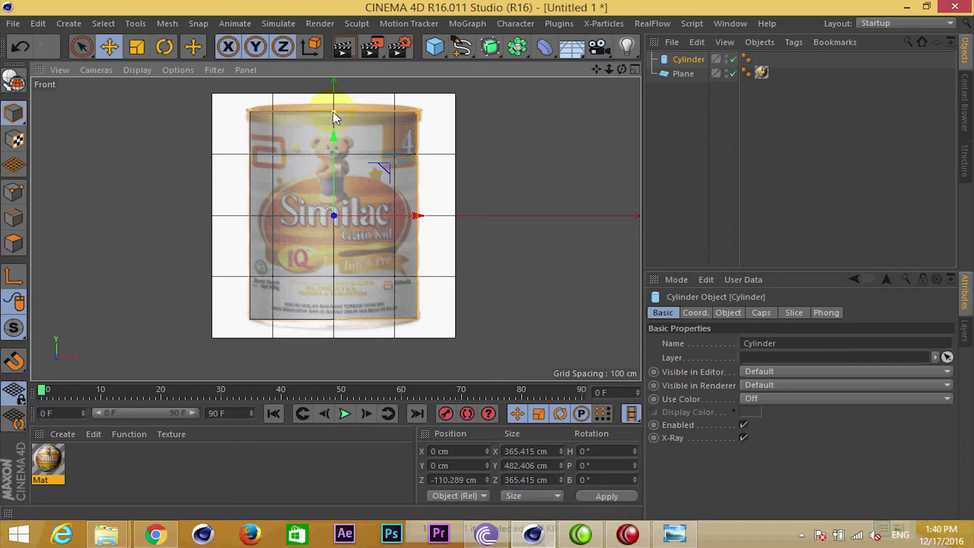
middle_click_drag(333, 118, 349, 191, "alt")
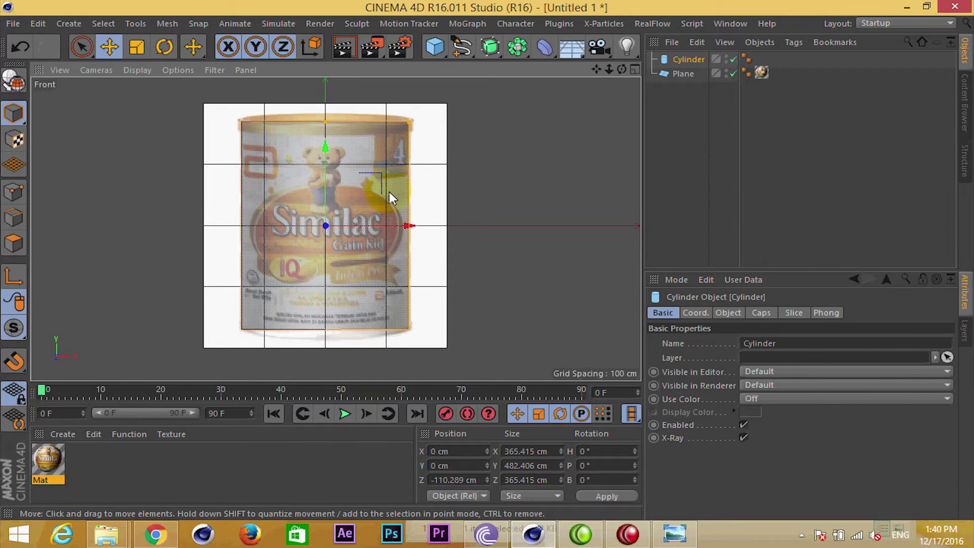
left_click(744, 437)
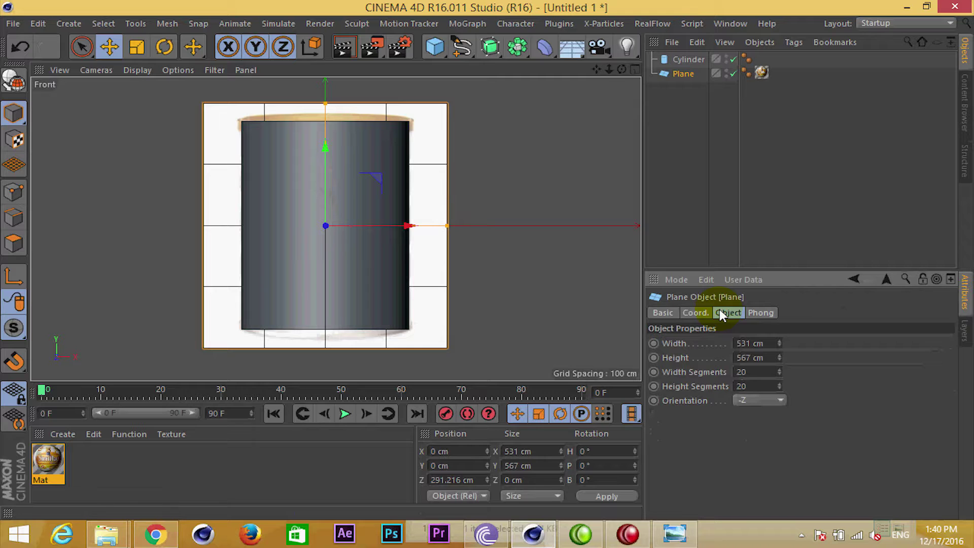
Set the plane's width and height segments to 1
left_click(744, 371)
key("Return")
left_click(428, 148)
left_click(435, 119)
Hide the cylinder in the editor and add a Protection tag to the plane
left_click(726, 57)
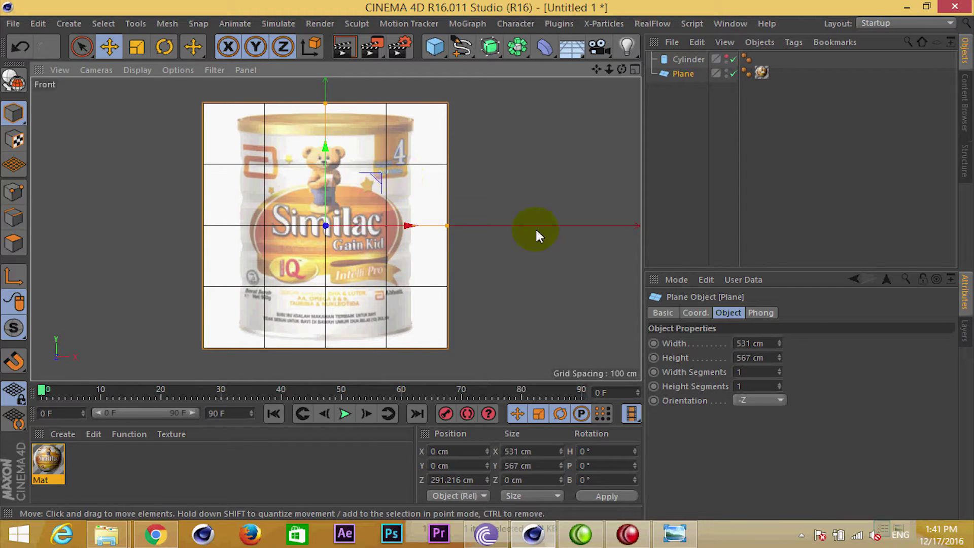
mouse_move(370, 173)
left_mouse_down()
mouse_move(415, 150)
mouse_move(403, 206)
left_mouse_up()
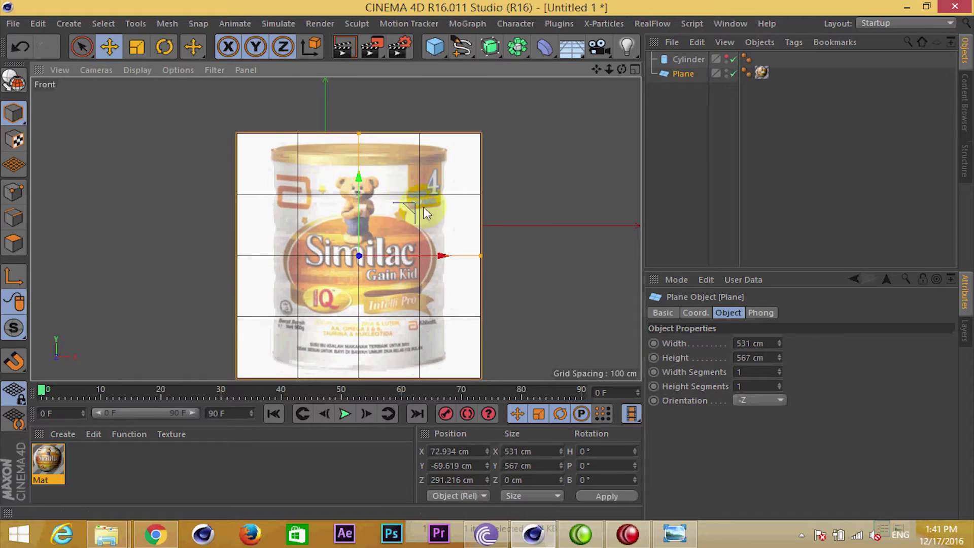
key("ctrl+z")
right_click(680, 78)
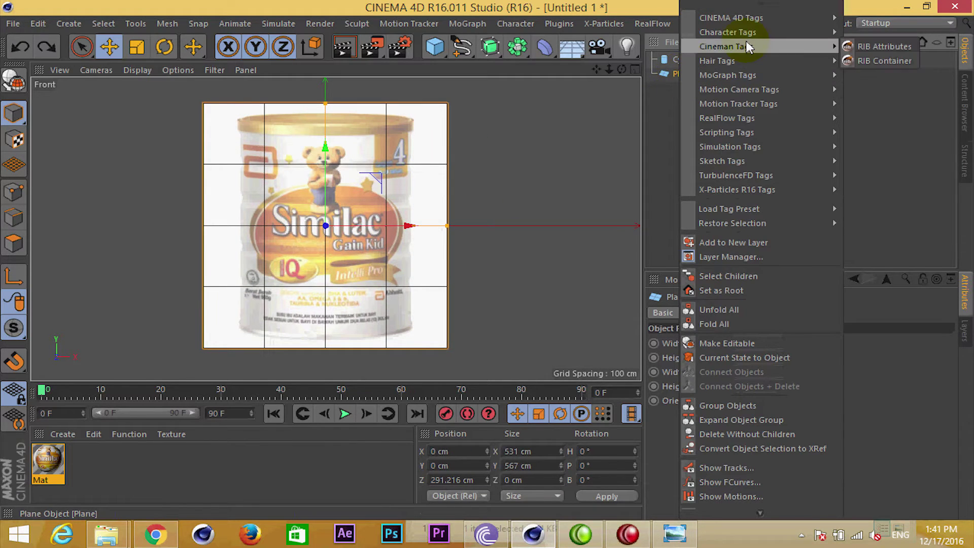
mouse_move(730, 17)
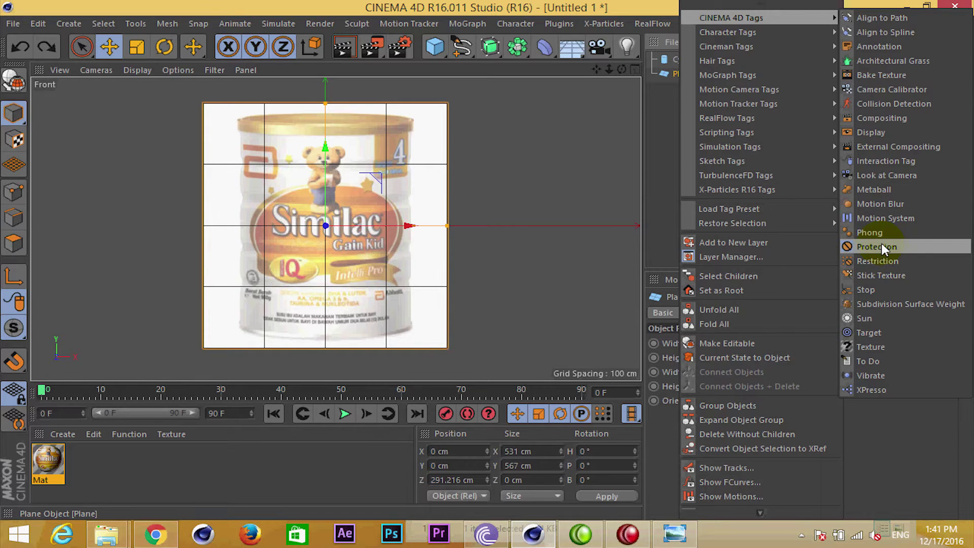
left_click(881, 245)
left_click(382, 223)
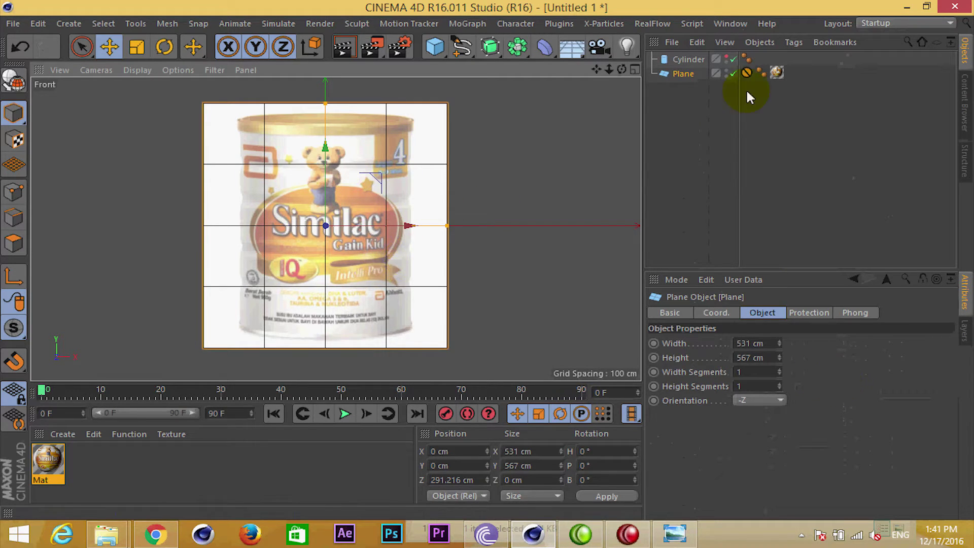
Turn off the tag's position protection and test moving the plane
left_click(746, 73)
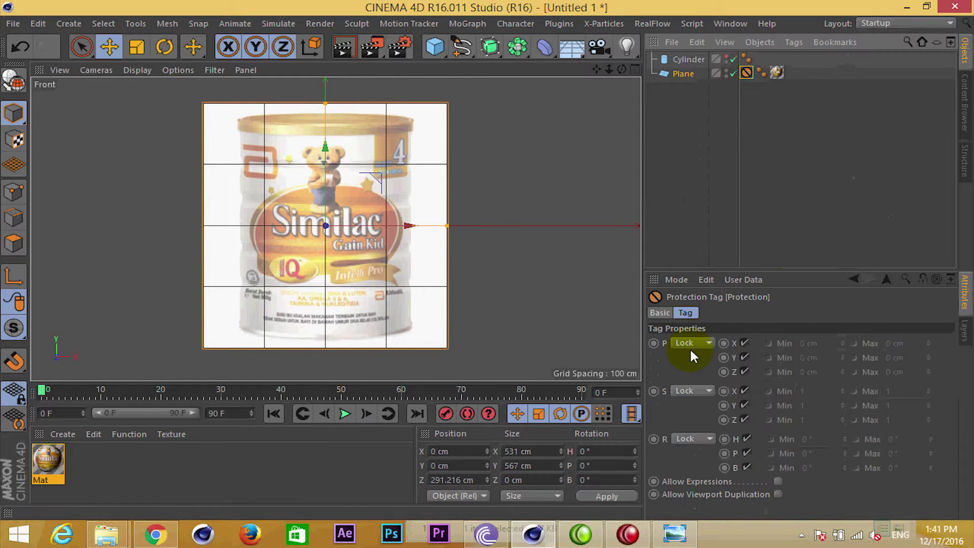
left_click(709, 344)
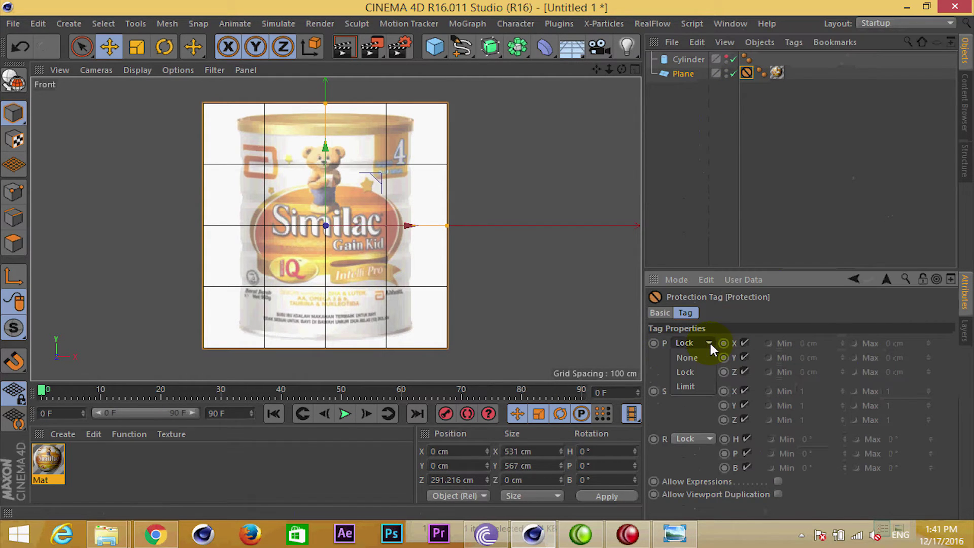
left_click(701, 359)
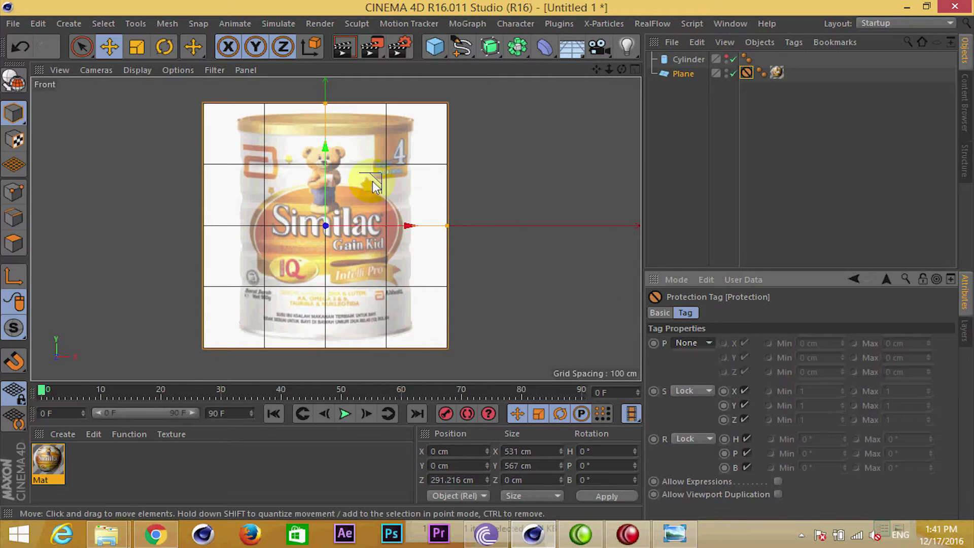
left_click_drag(374, 183, 383, 175)
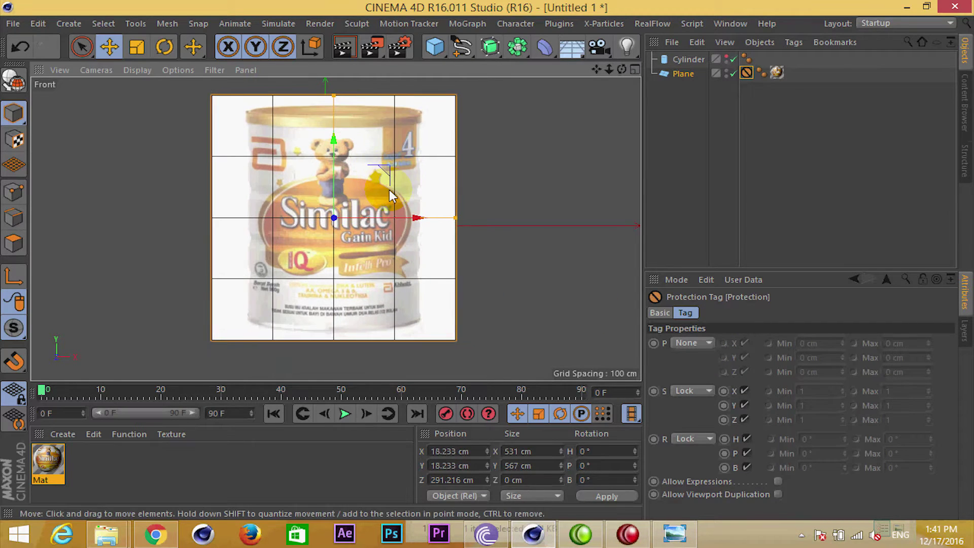
key("r")
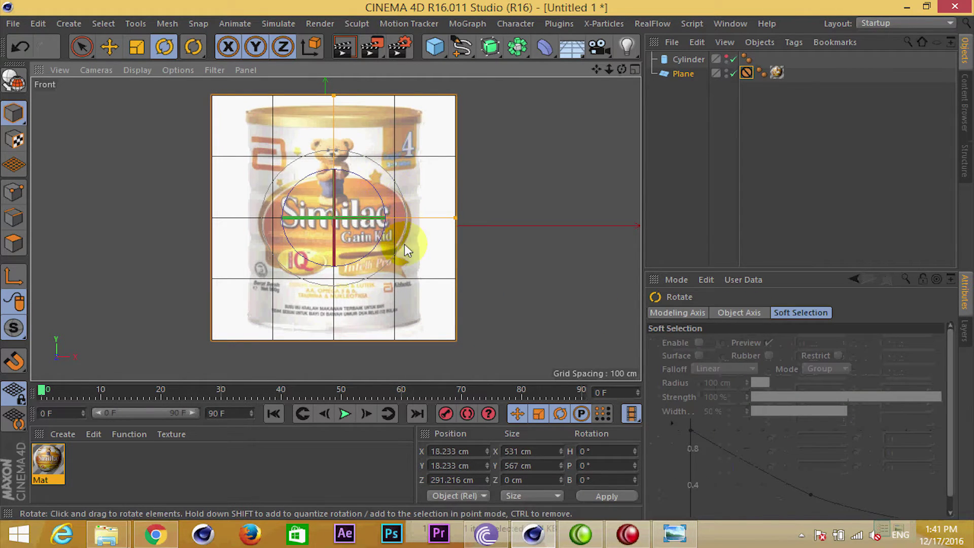
key("t")
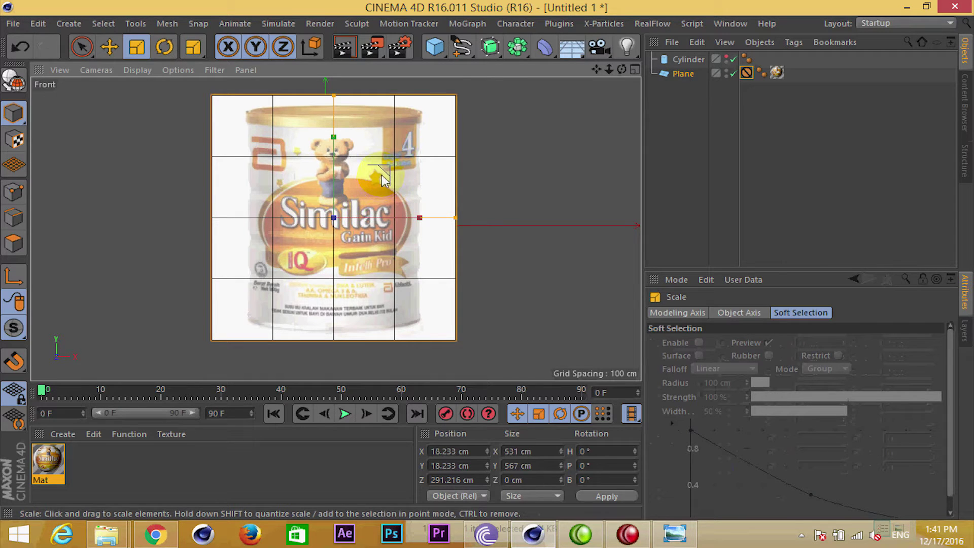
Set the Protection tag to lock position, with scale and rotation set to None
left_click(745, 72)
left_click(692, 345)
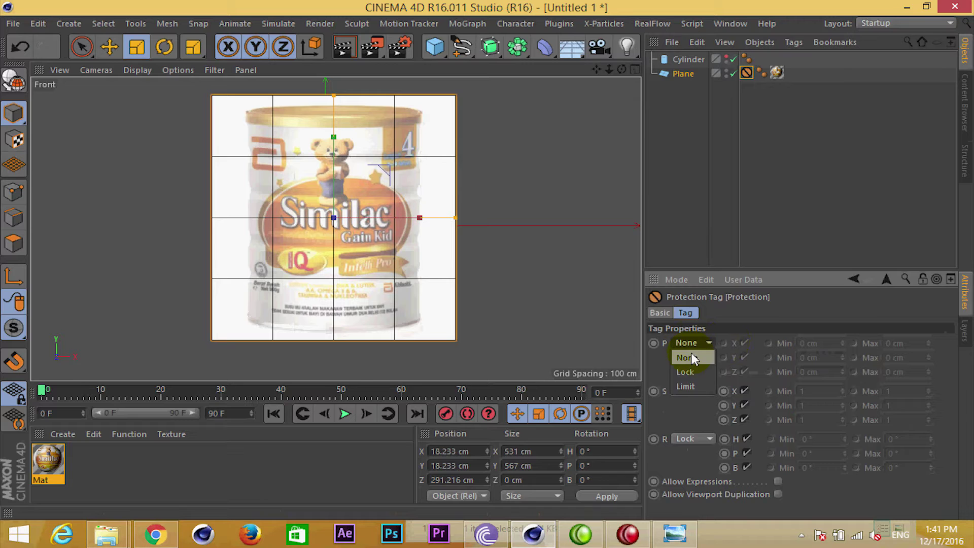
left_click(690, 372)
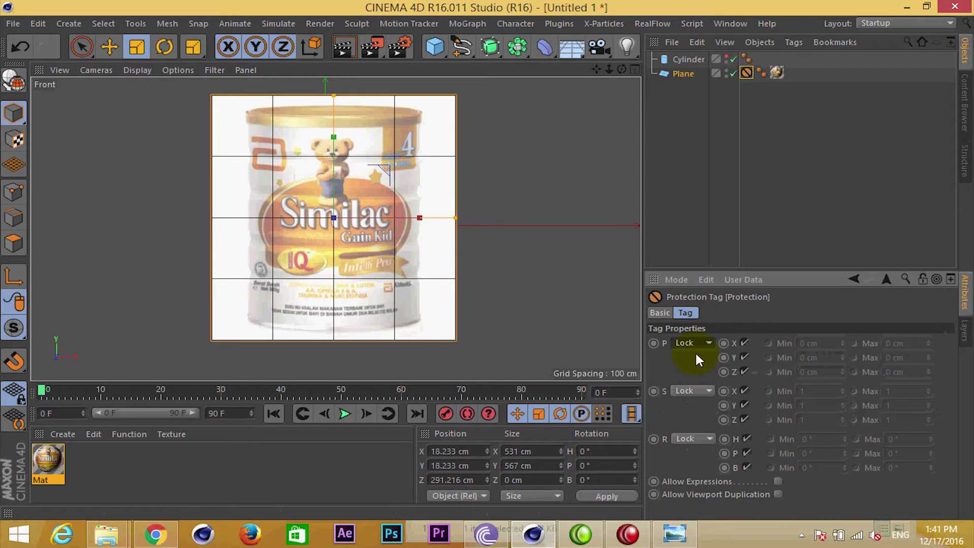
left_click(686, 389)
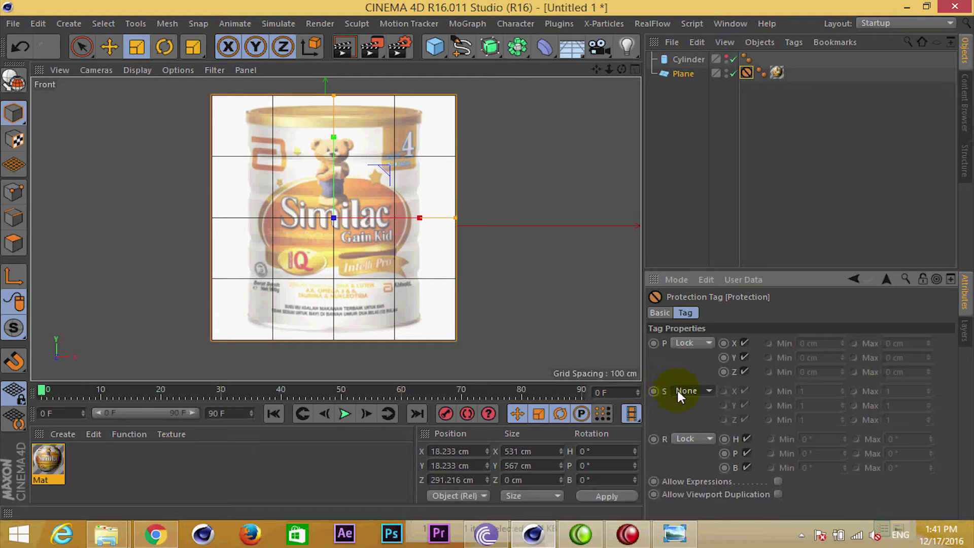
left_click(680, 393)
left_click(683, 405)
left_click(692, 437)
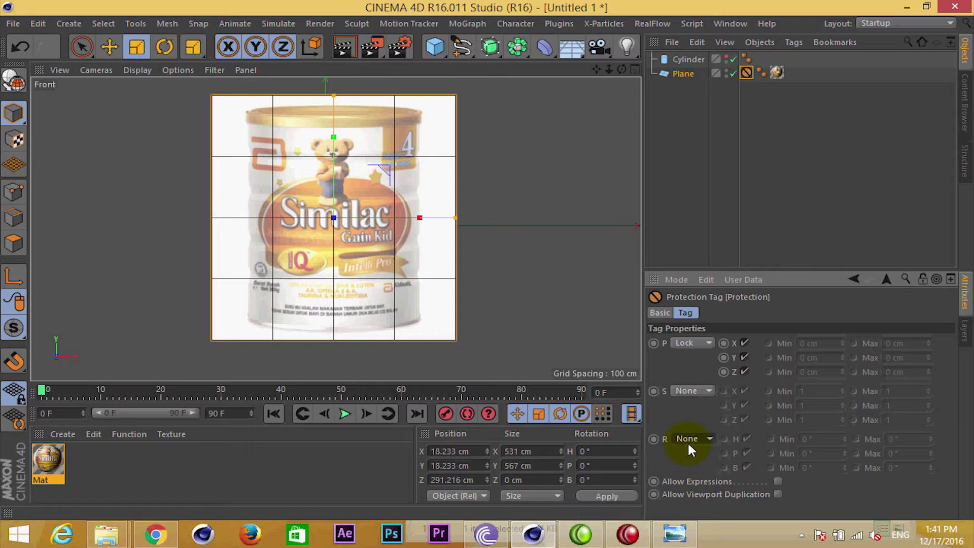
left_click(705, 438)
left_click(698, 439)
Re-lock the plane's position and uncheck X so it can move along X
left_click(691, 343)
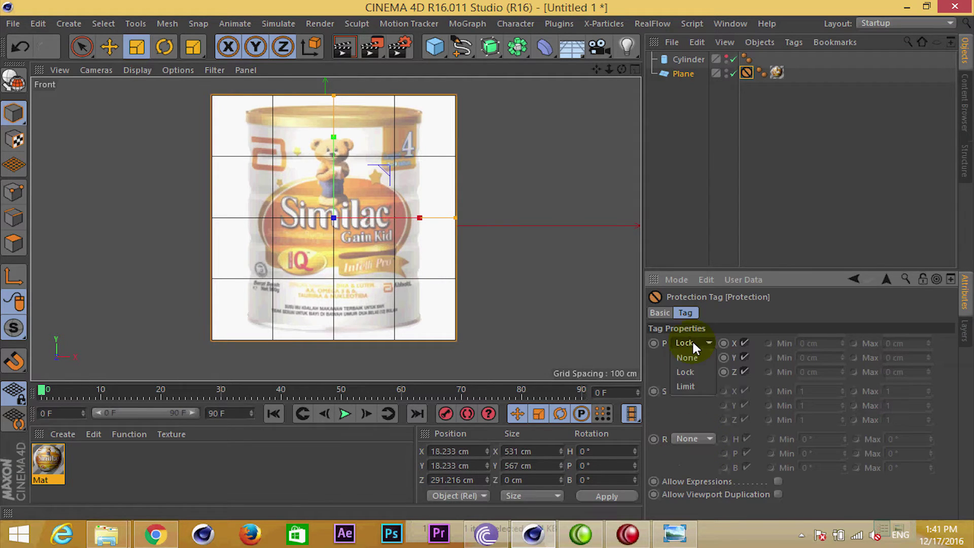
left_click(695, 360)
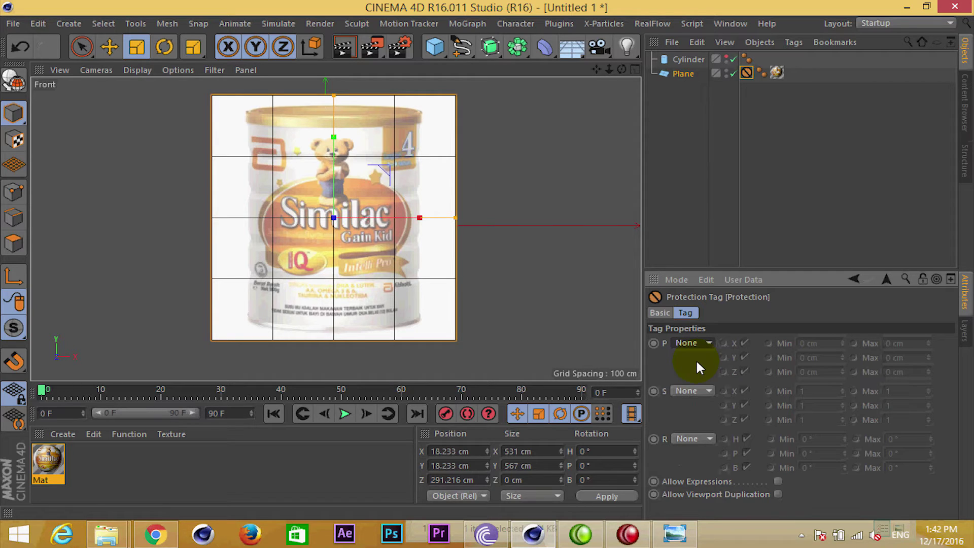
left_click(688, 345)
left_click(687, 373)
left_click(743, 345)
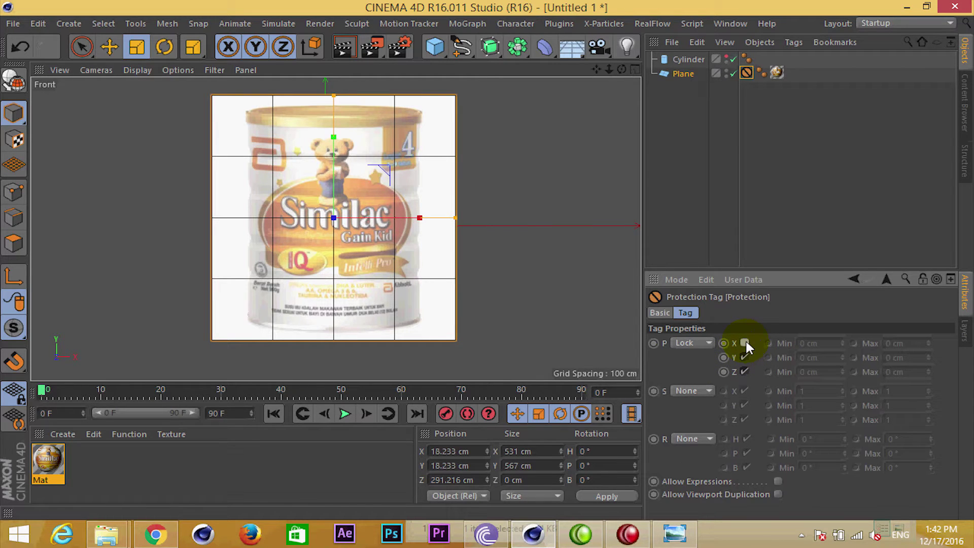
Slide the plane left along X and delete its Protection tag
key("e")
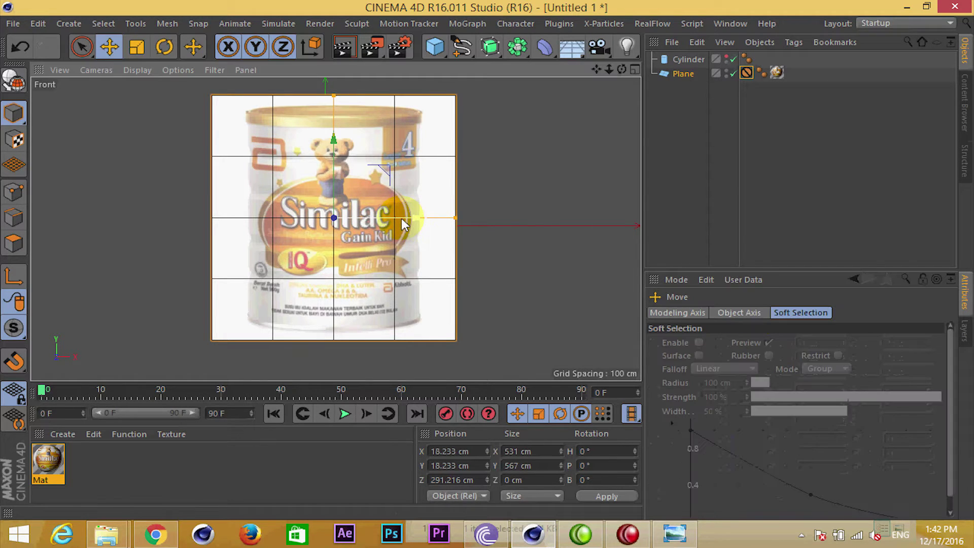
left_click_drag(396, 217, 350, 246)
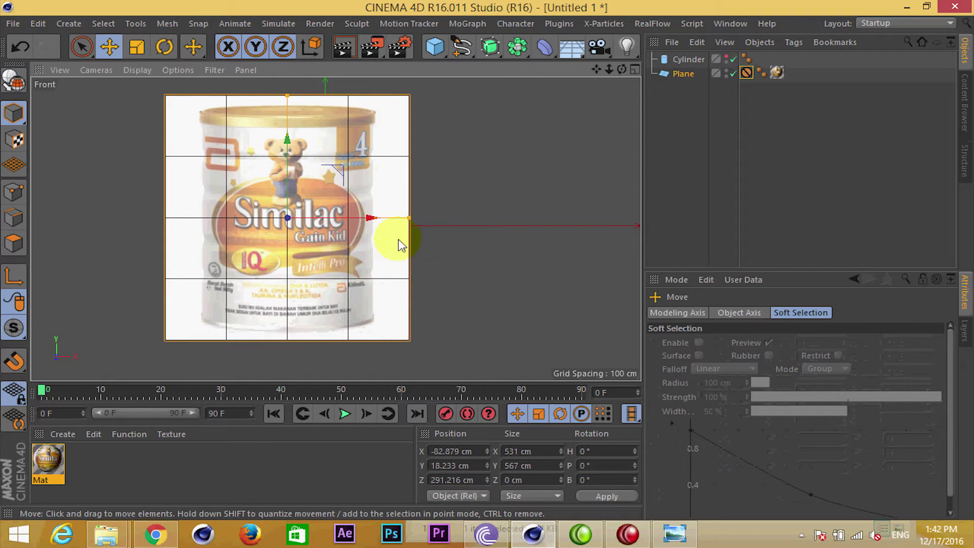
left_click(750, 72)
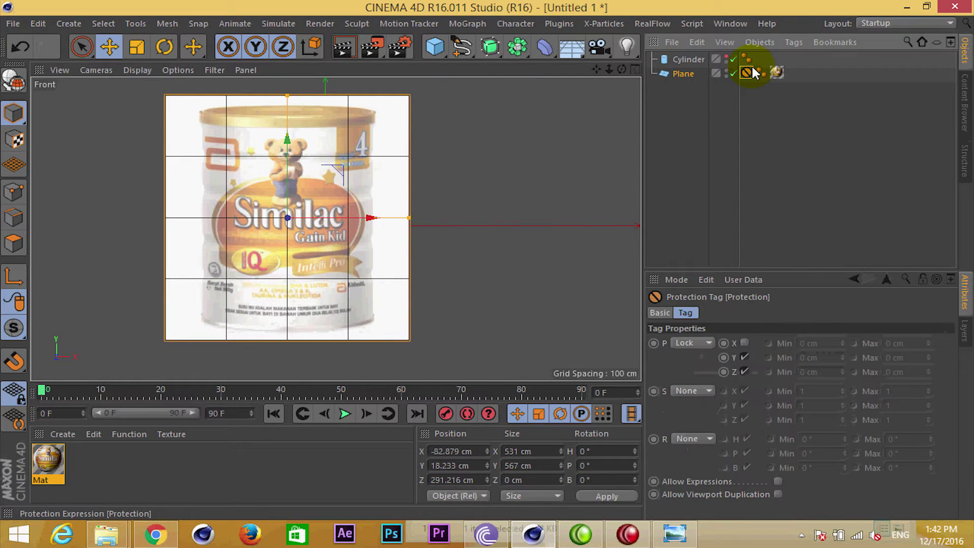
key("Delete")
Reset the plane's P.X, P.Y and P.Z to 0 cm in the Coord. tab
left_click(681, 74)
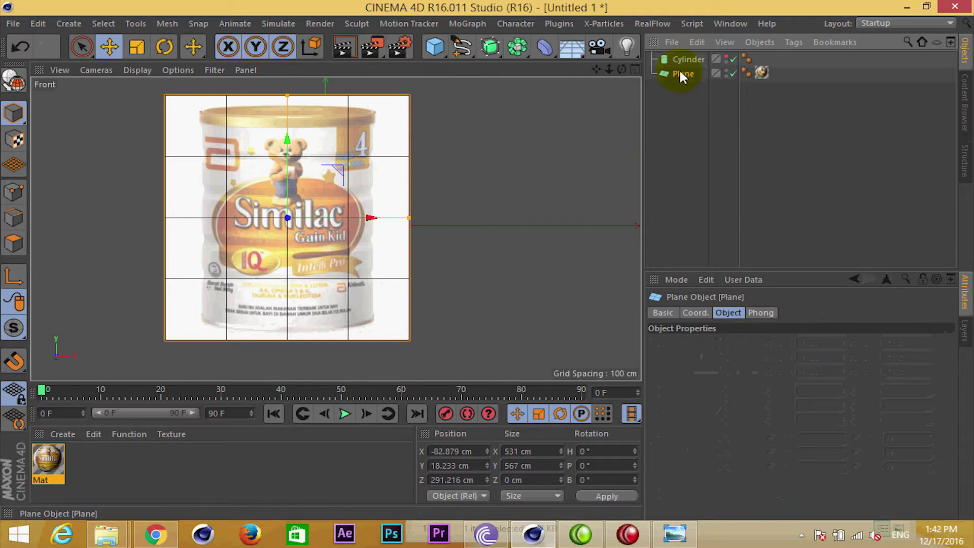
left_click(693, 312)
right_click(727, 343)
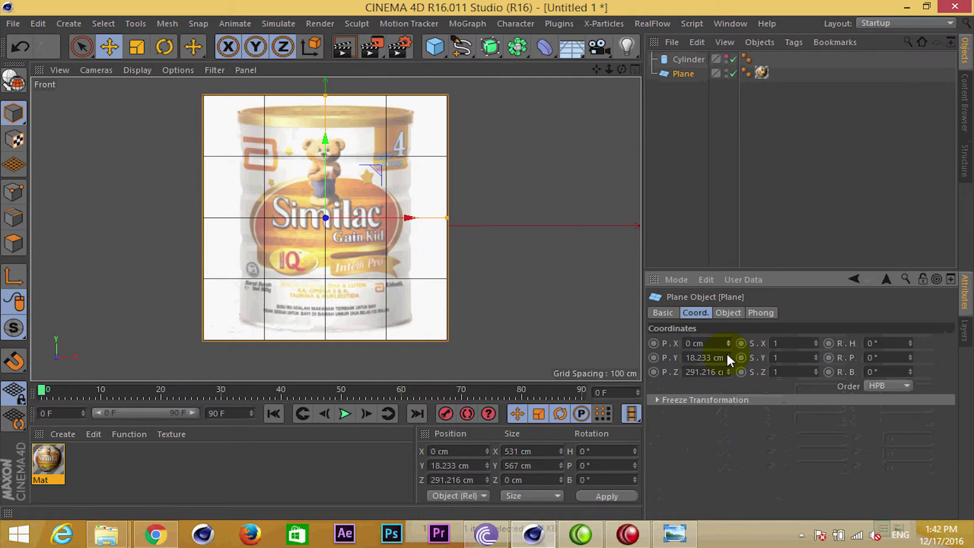
right_click(729, 372)
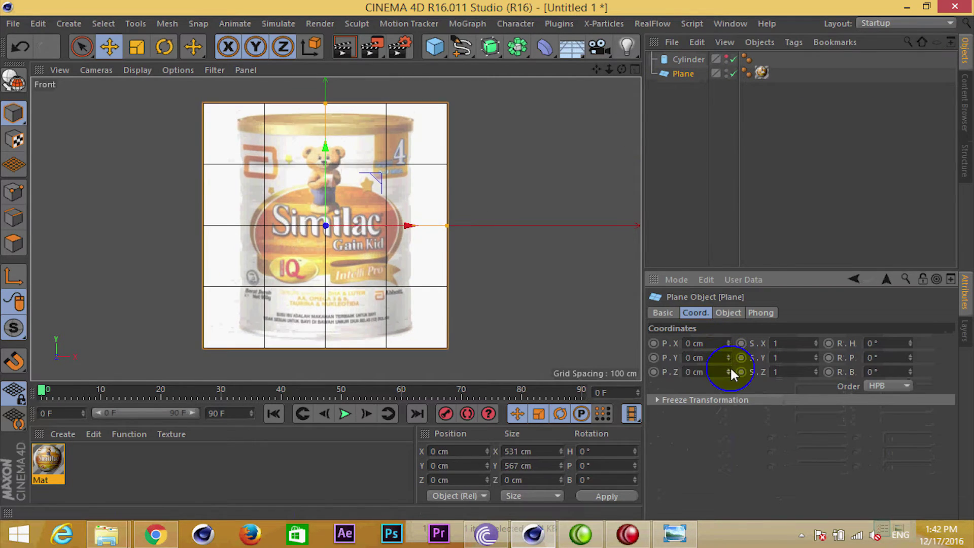
right_click(683, 74)
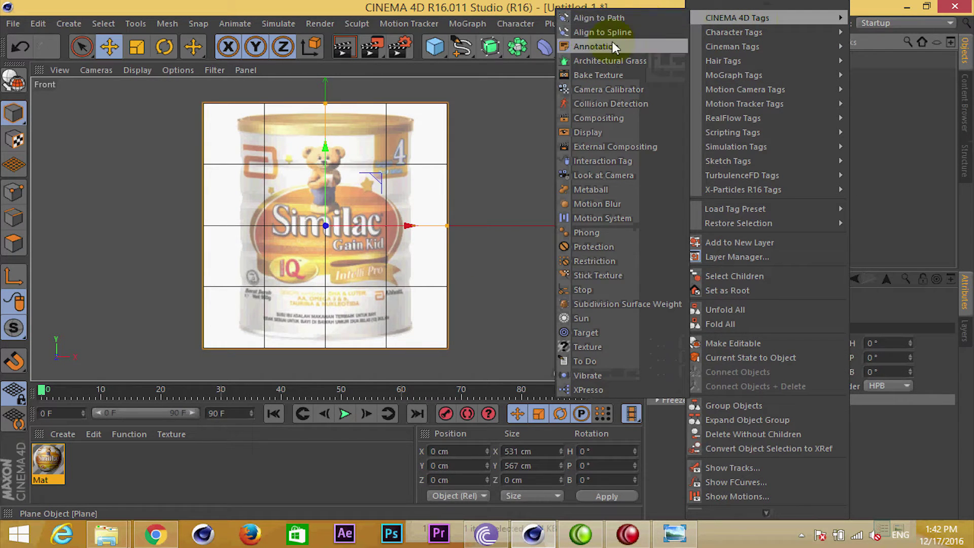
Add a new Protection tag to the plane and review its settings
left_click(593, 246)
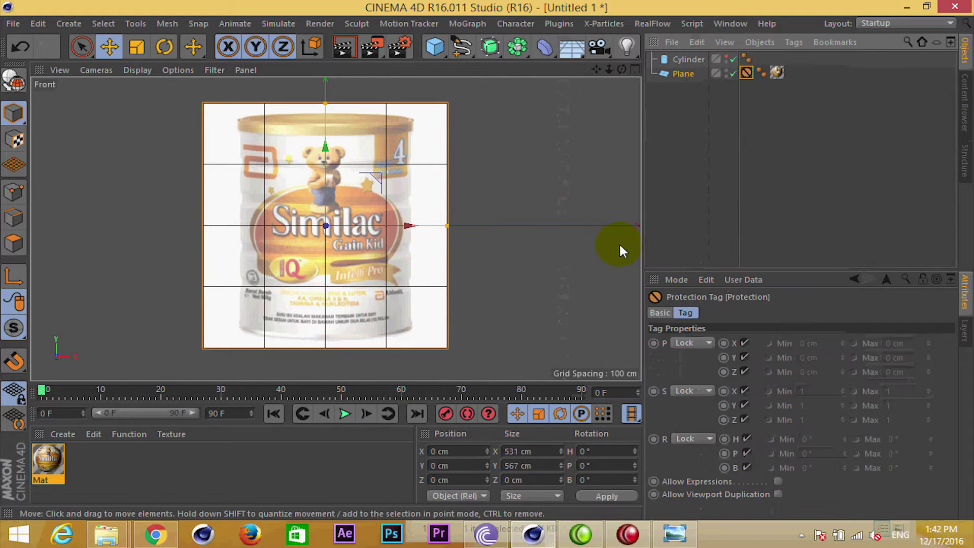
left_click(487, 218)
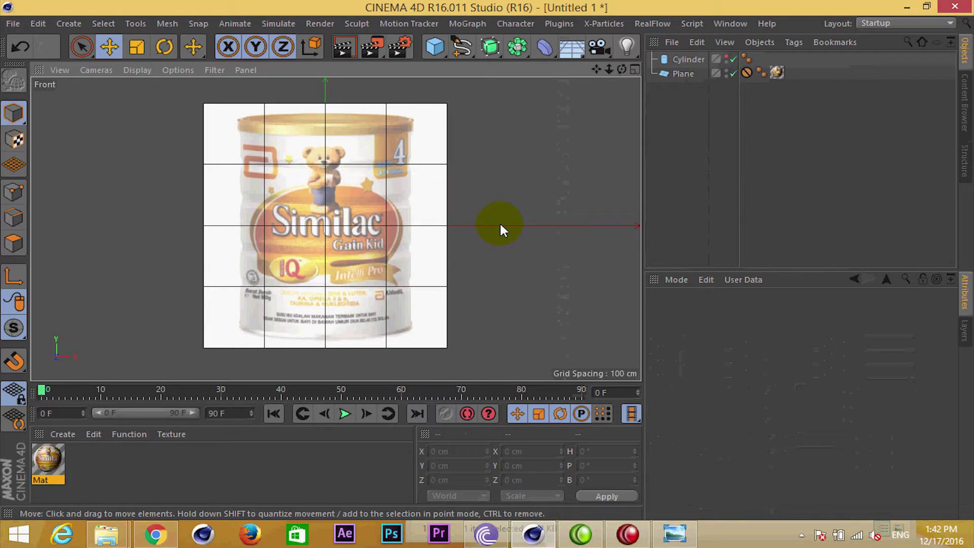
left_click(746, 72)
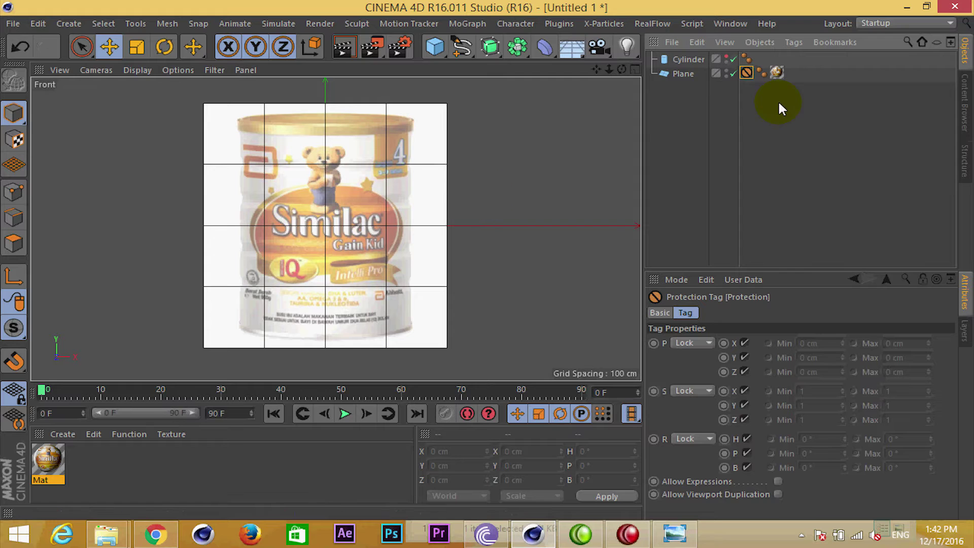
left_click(682, 74)
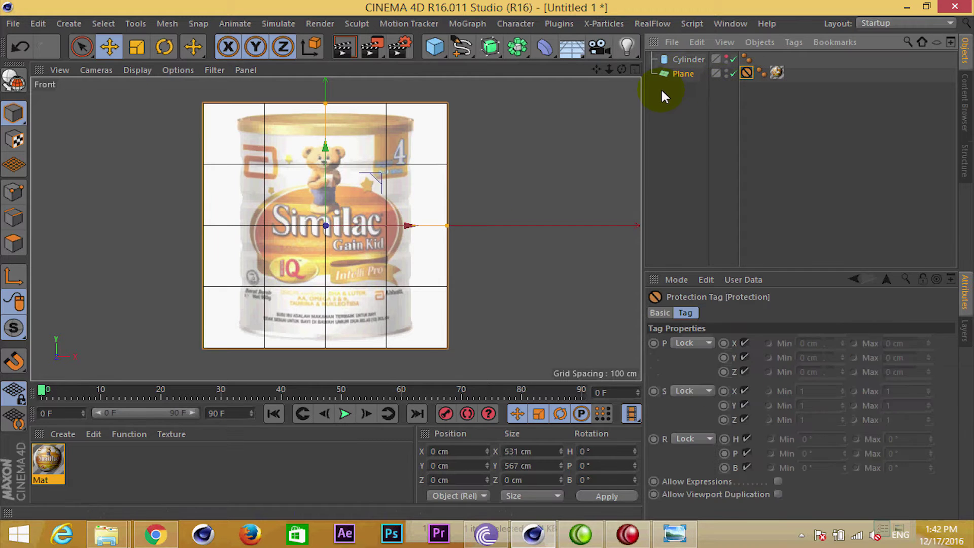
left_click(746, 73)
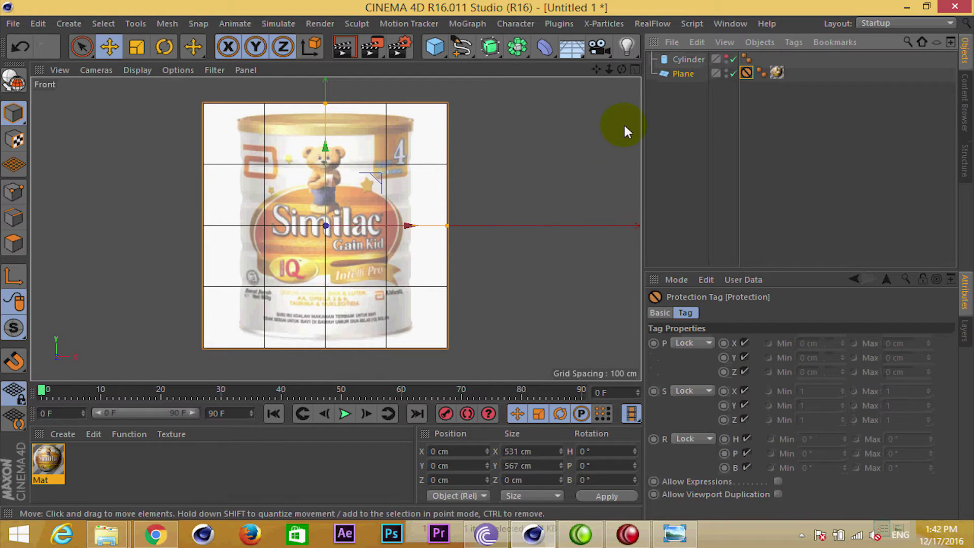
left_click(680, 86)
left_click(595, 51)
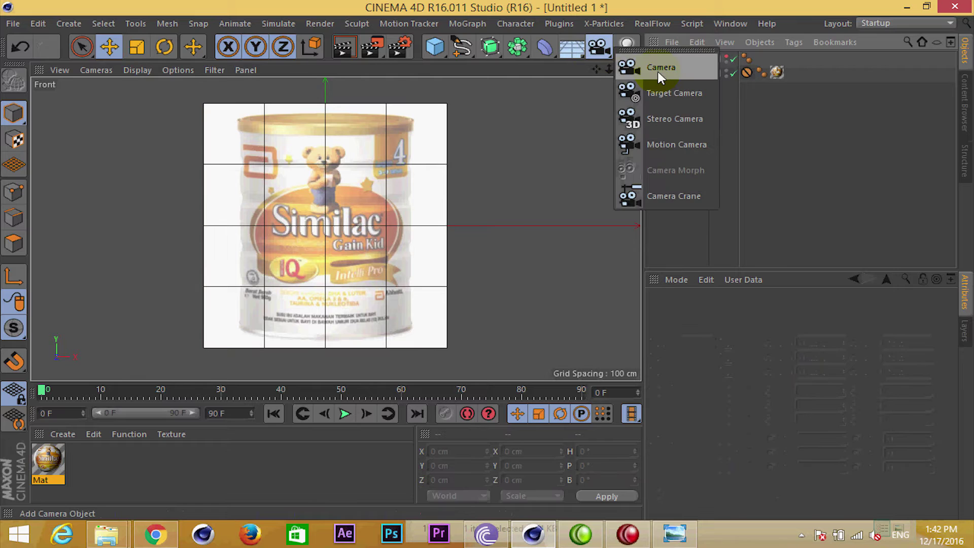
Close the camera list and maximize the Perspective viewport
key("Escape")
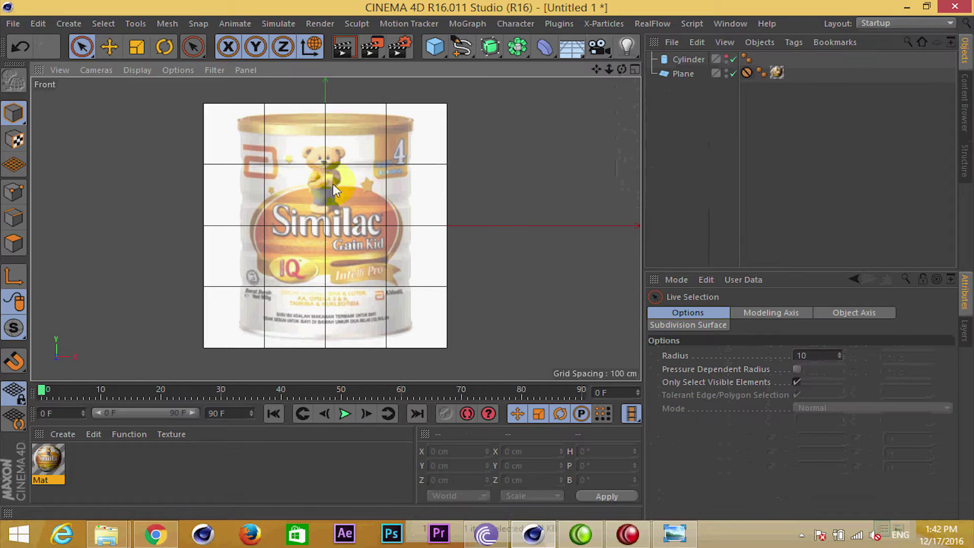
middle_click(333, 185)
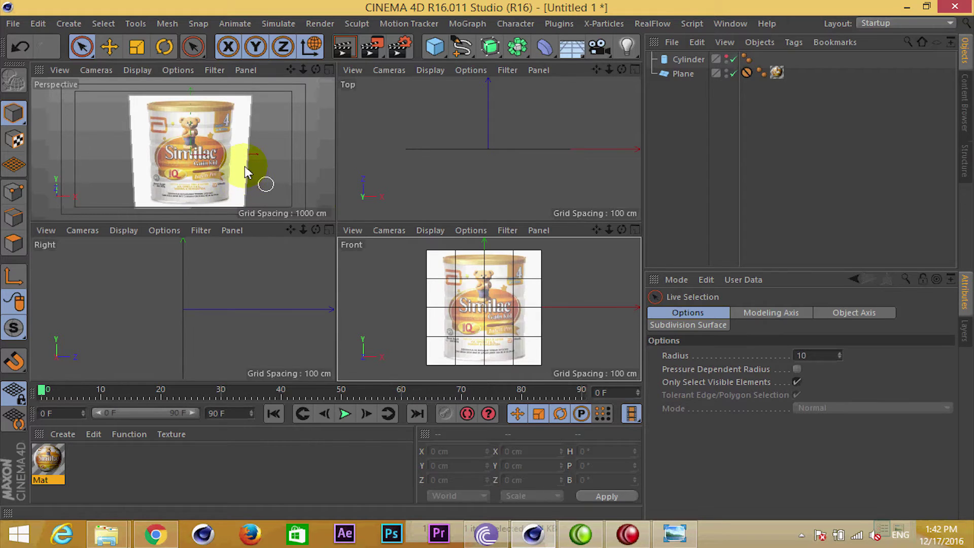
middle_click(246, 172)
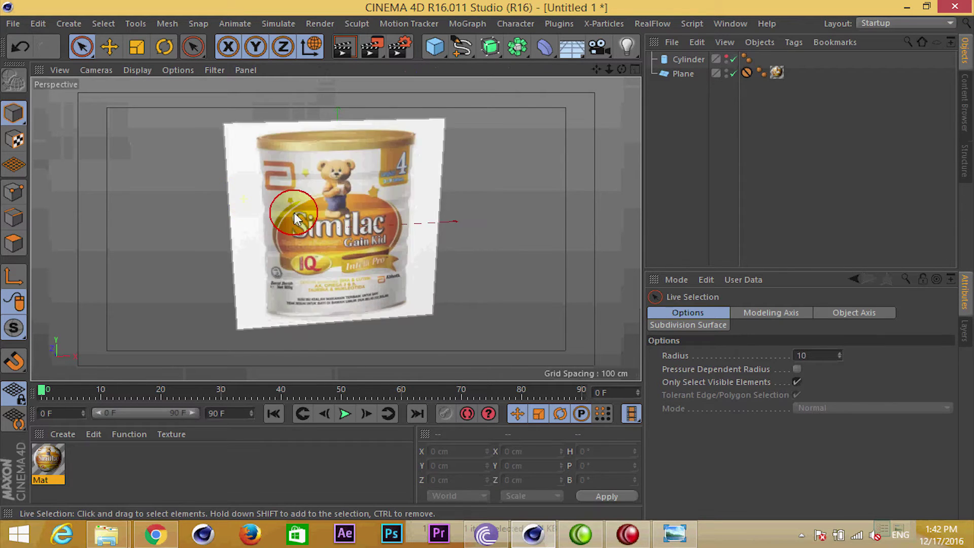
left_click_drag(297, 218, 298, 199, "alt")
Unhide the cylinder, add a Camera, and orbit while looking through it
left_click(734, 70)
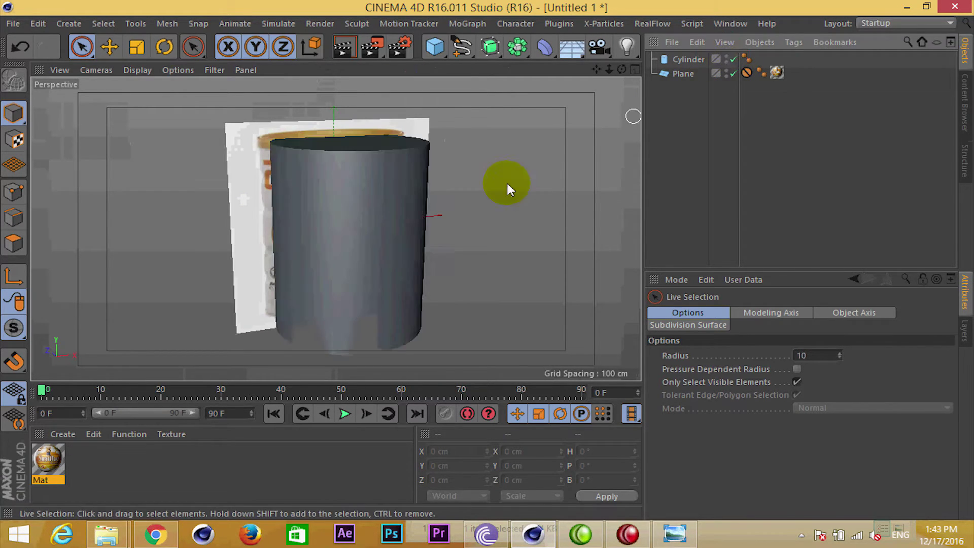
left_click_drag(506, 181, 390, 193, "alt")
left_click(600, 47)
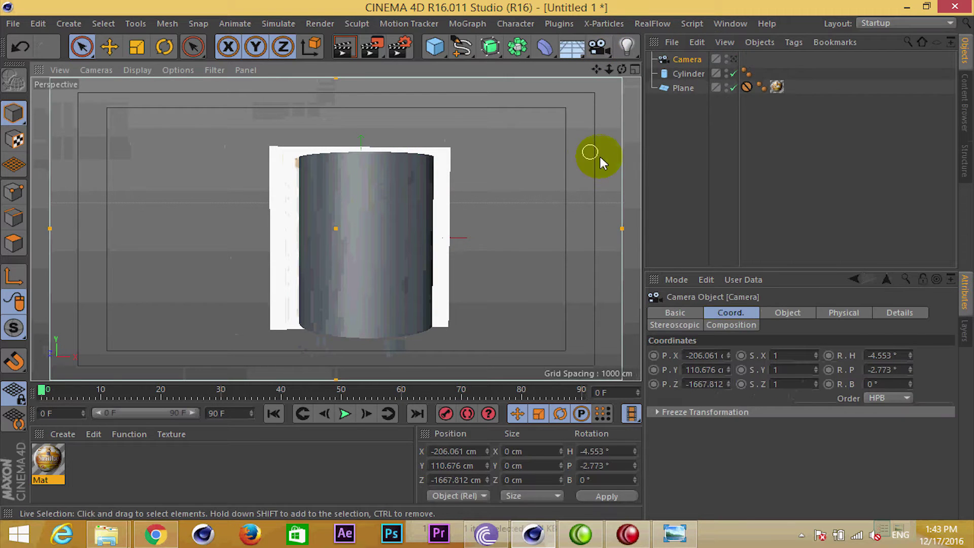
left_click(734, 59)
mouse_move(369, 226)
left_mouse_down("alt")
mouse_move(371, 248)
mouse_move(548, 251)
mouse_move(436, 273)
left_mouse_up("alt")
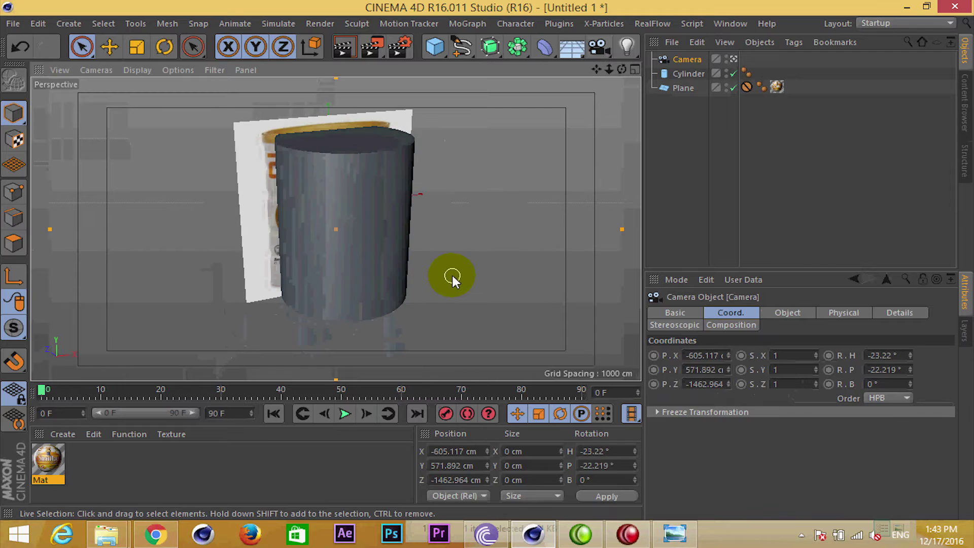
Add a Protection tag and a second test camera, then orbit to see the camera
right_click(685, 61)
mouse_move(737, 17)
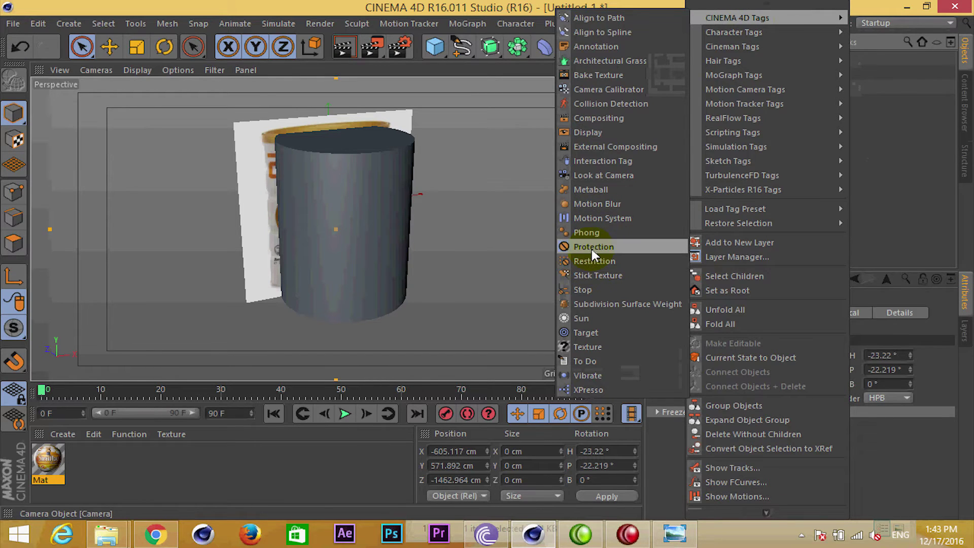
left_click(591, 246)
middle_click_drag(441, 207, 319, 274)
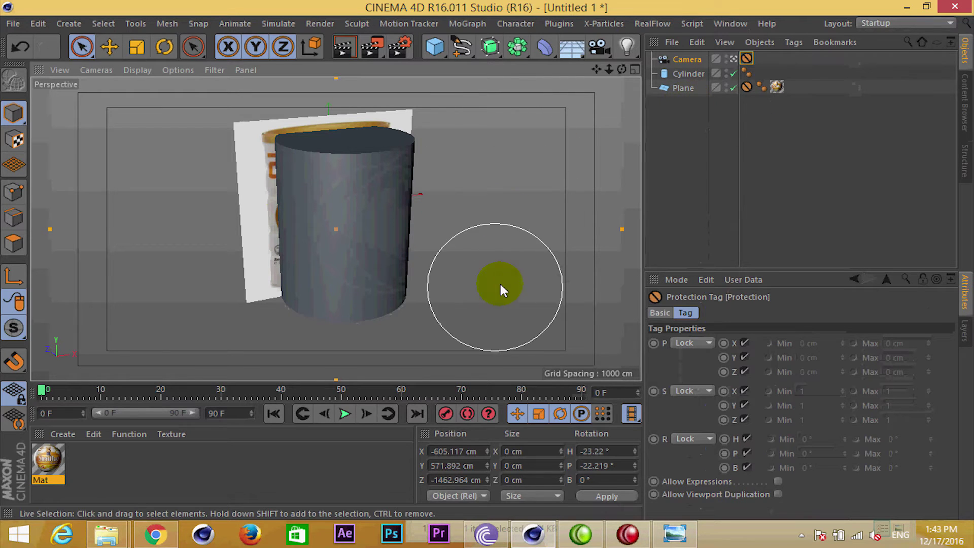
left_click(598, 46)
right_click(687, 60)
left_click(441, 266)
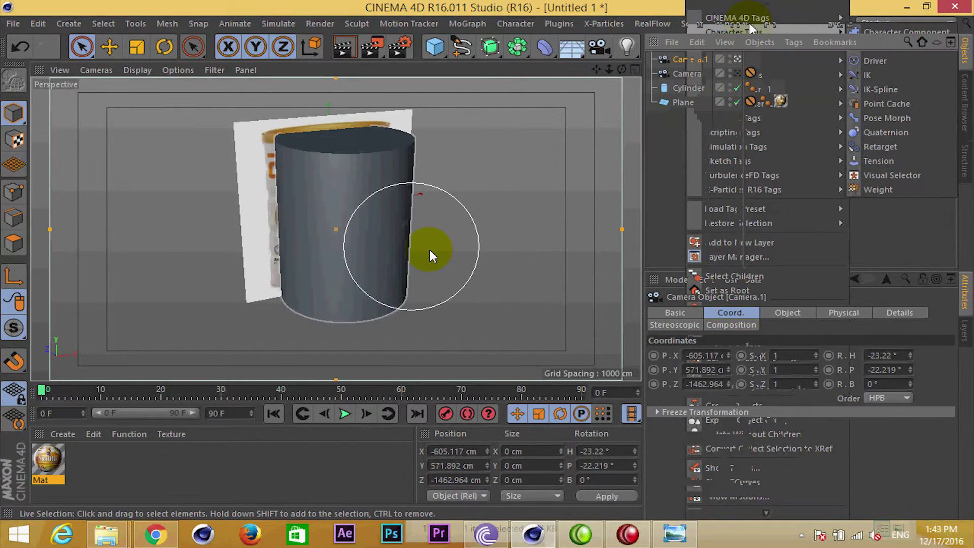
left_click_drag(428, 247, 257, 217, "alt")
right_click_drag(257, 217, 491, 257, "alt")
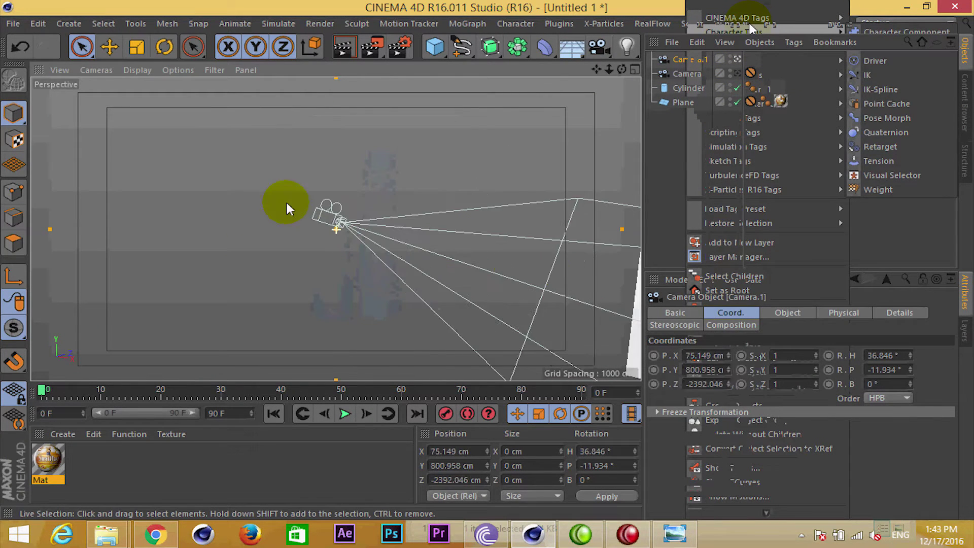
mouse_move(491, 257)
middle_mouse_down("alt")
mouse_move(413, 250)
mouse_move(425, 238)
middle_mouse_up("alt")
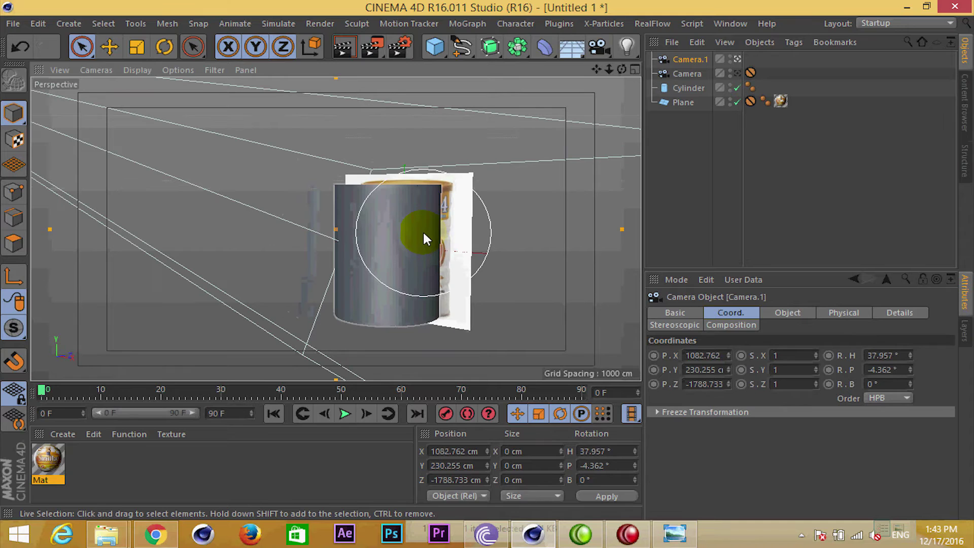
Delete the camera's Protection tag and both cameras
left_click(750, 74)
key("Delete")
left_click(685, 71)
key("Delete")
left_click(688, 60)
key("Delete")
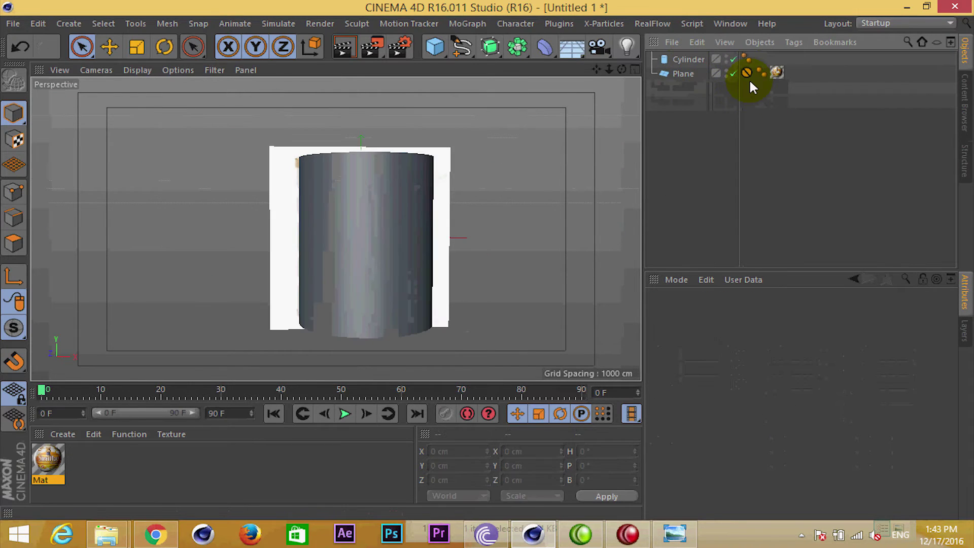
left_click(745, 73)
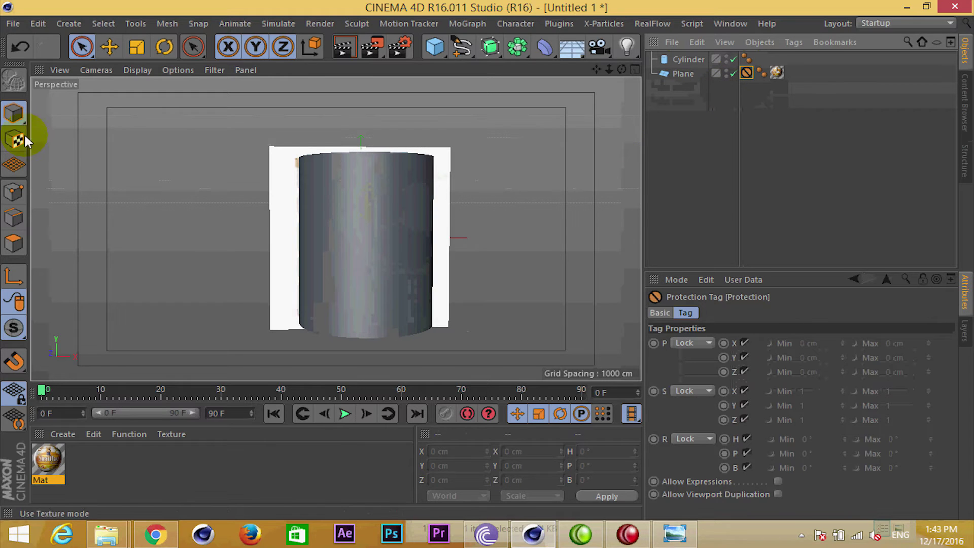
Move the Cylinder to Z -110 cm in front of the plane and enable X-Ray
left_click(109, 47)
mouse_move(359, 225)
left_mouse_down()
mouse_move(348, 196)
mouse_move(411, 266)
left_mouse_up()
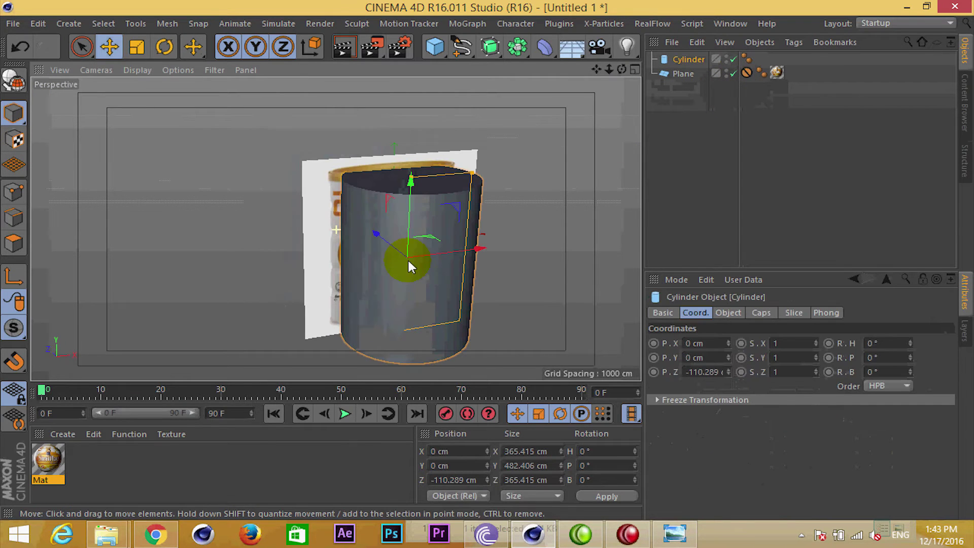
key("space")
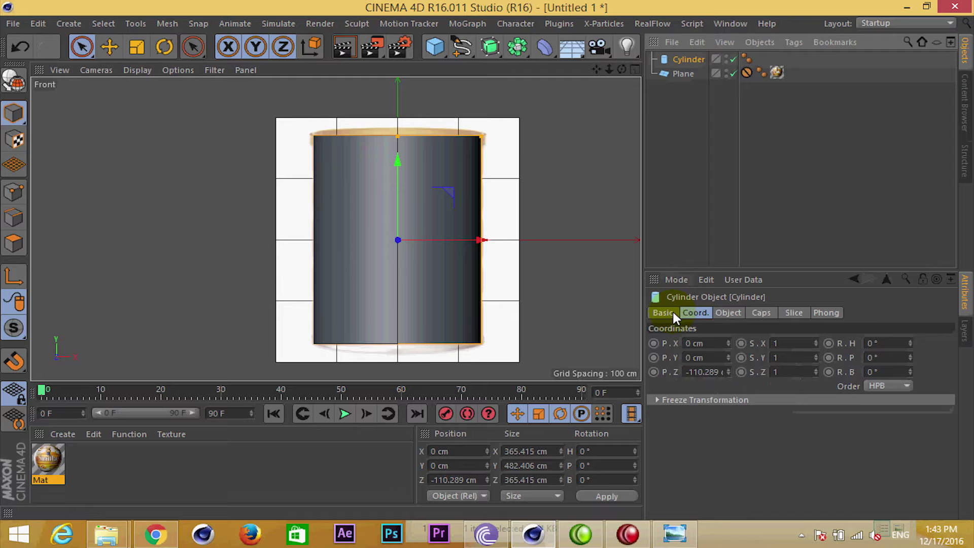
left_click(673, 313)
left_click(742, 437)
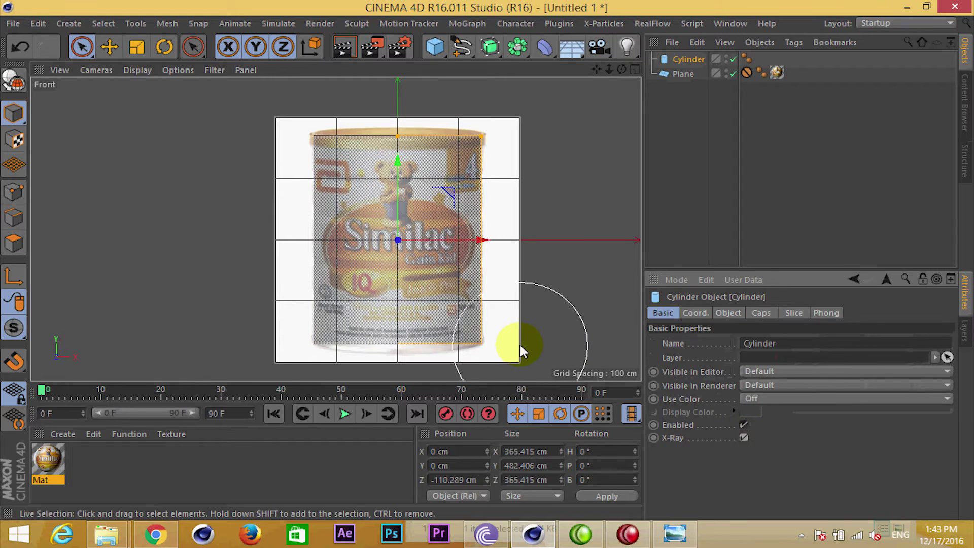
Select the cylinder, check its segment and cap settings, and toggle X-Ray off and on
key("e")
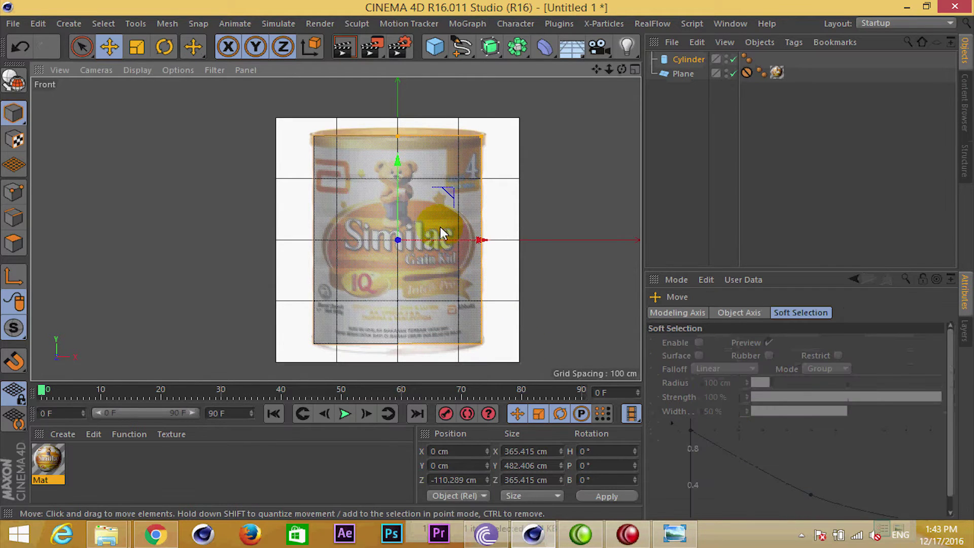
left_click(564, 180)
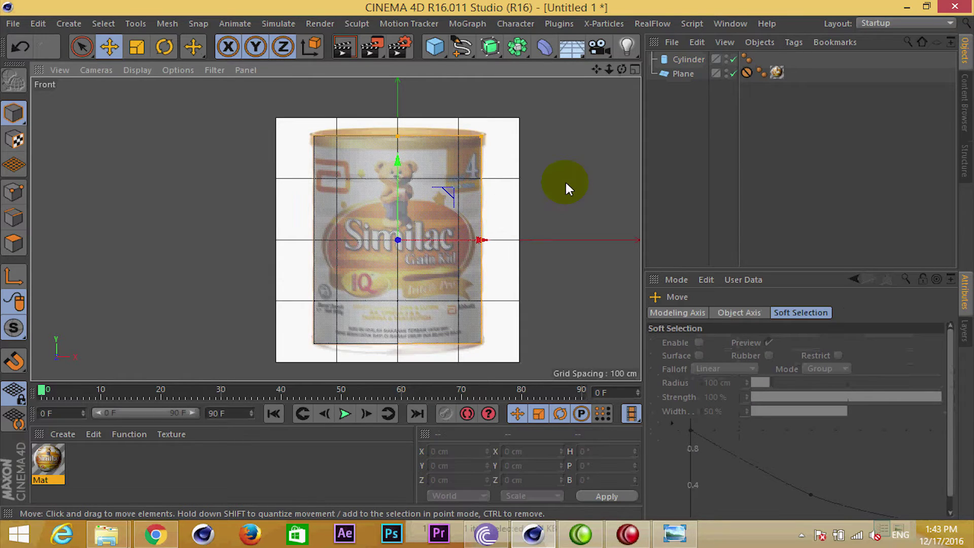
left_click(685, 60)
left_click(734, 312)
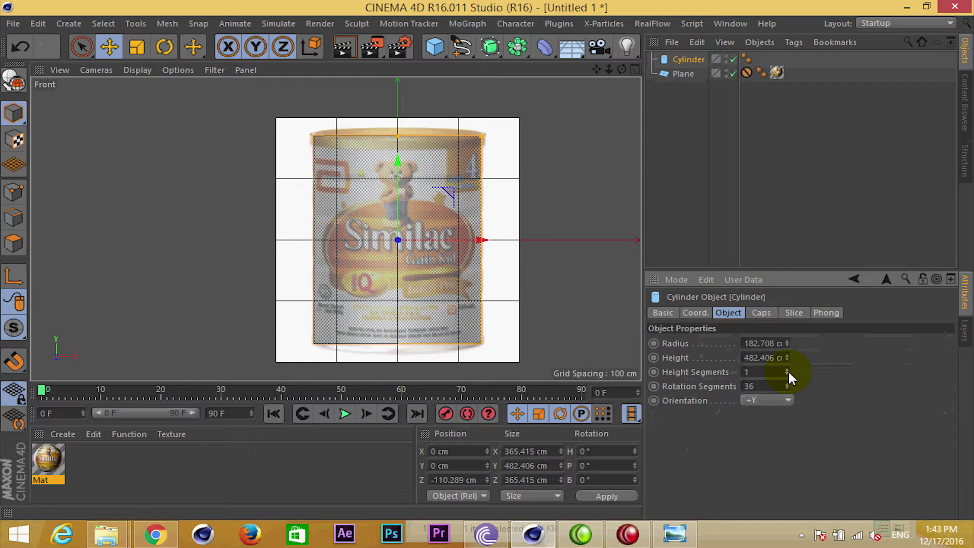
left_click(761, 312)
left_click(728, 313)
left_click(786, 369)
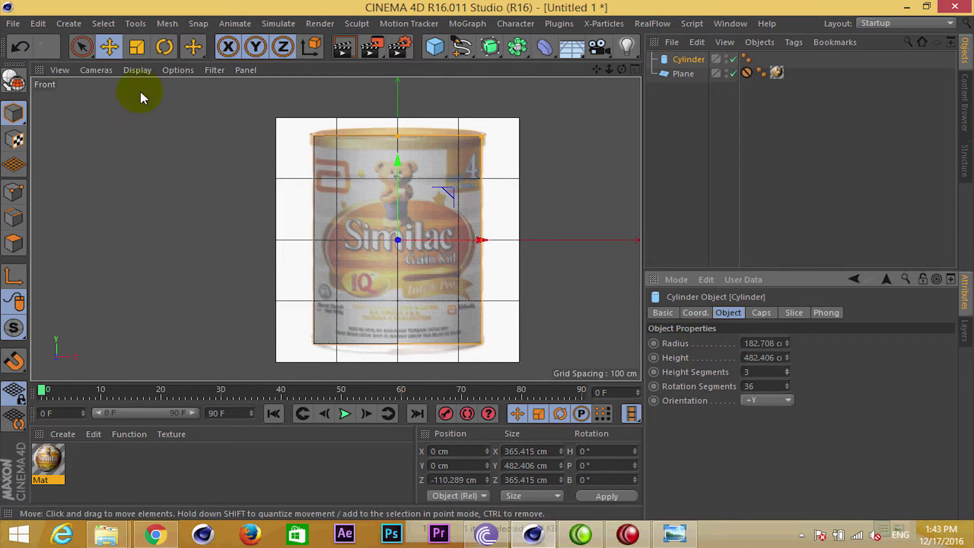
left_click(664, 312)
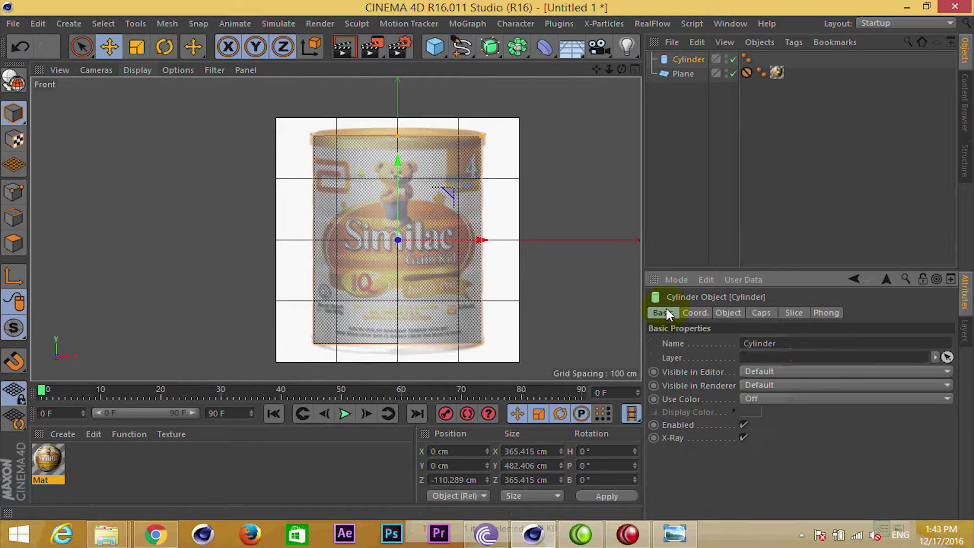
left_click(744, 438)
left_click(743, 435)
Reselect the cylinder, show its size settings, and enlarge the perspective view
left_click(126, 68)
left_click(150, 101)
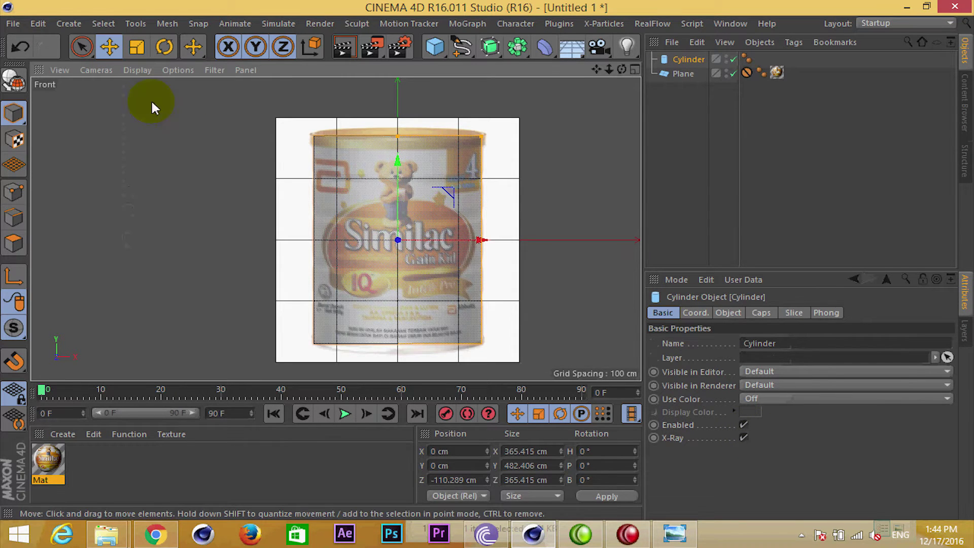
scroll(439, 260, "up", 3)
left_click(541, 167)
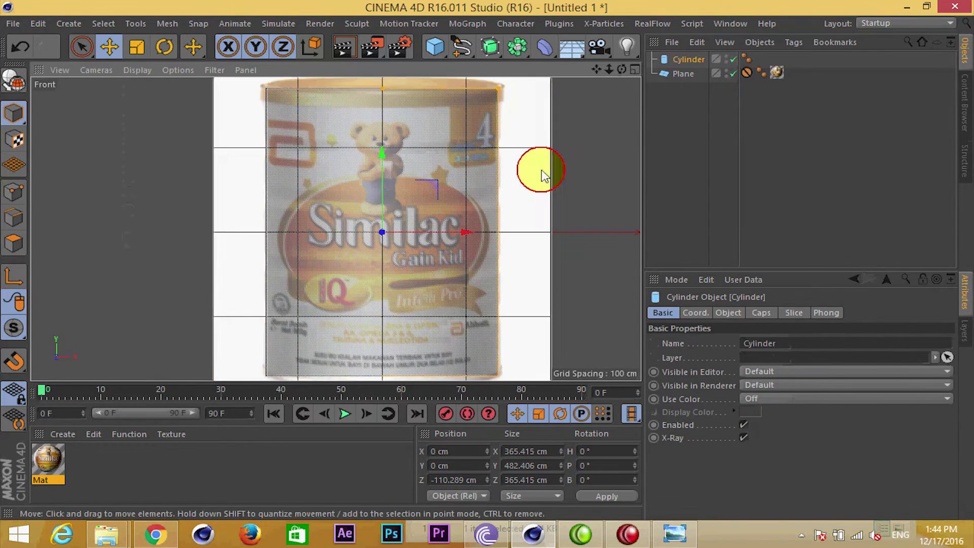
left_click(680, 60)
left_click(714, 312)
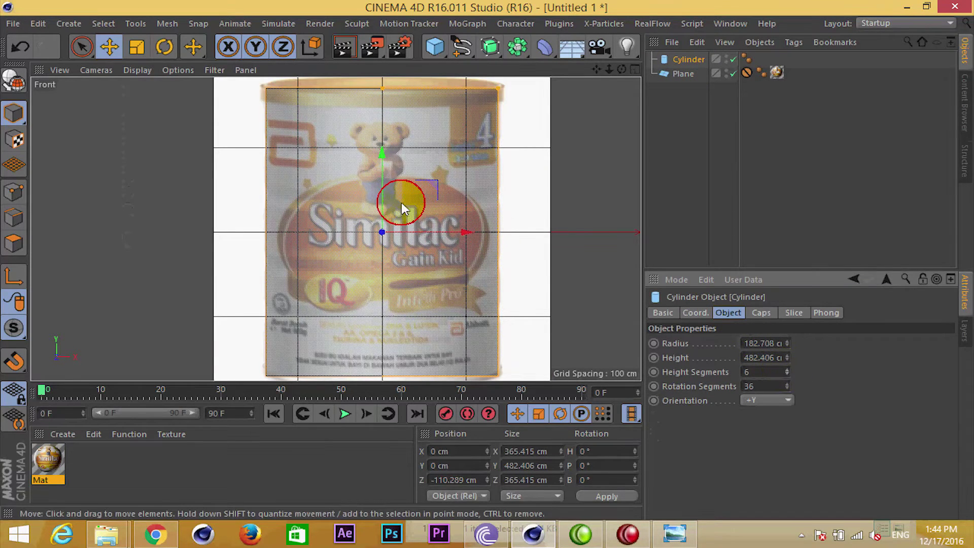
middle_click(410, 219)
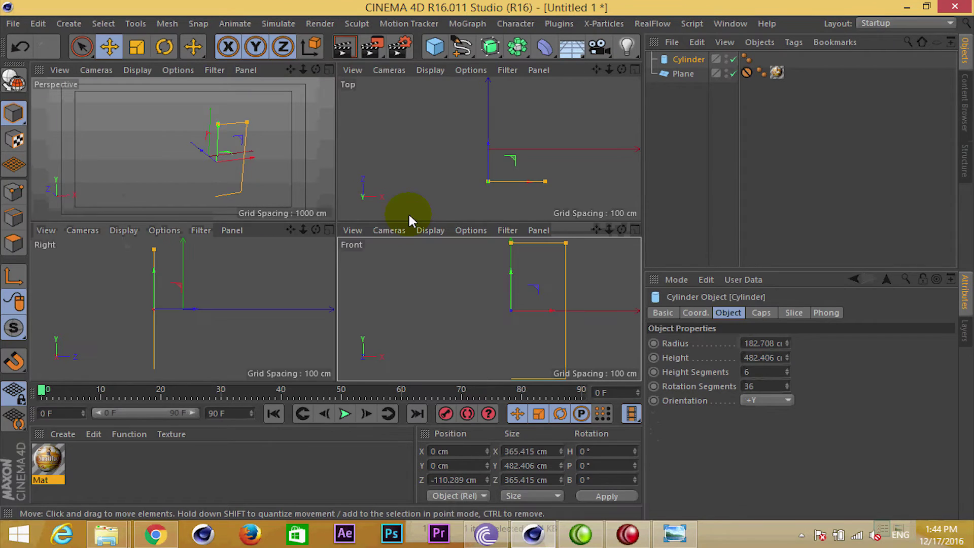
middle_click(204, 175)
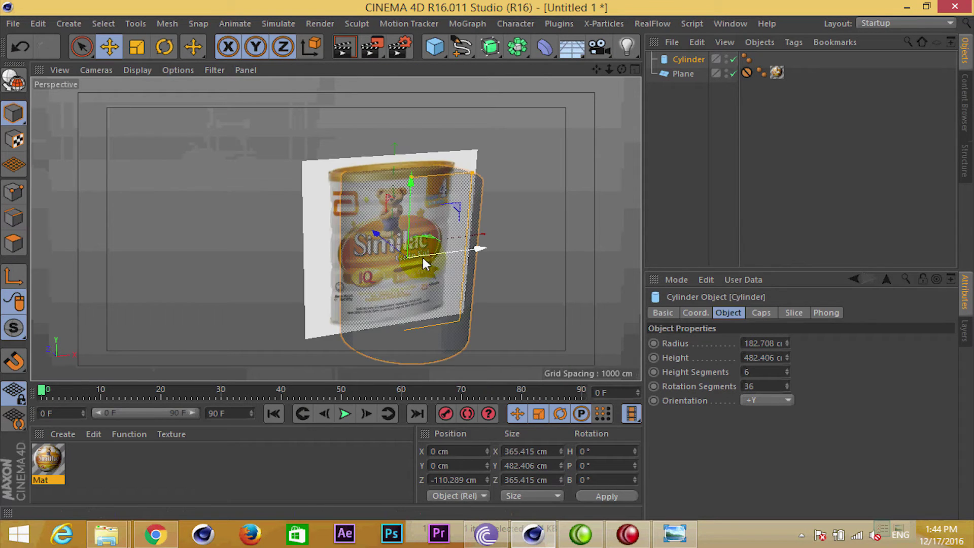
Move the cylinder back to Z -297 cm and display Gouraud Shading (Lines)
left_click_drag(387, 236, 420, 264)
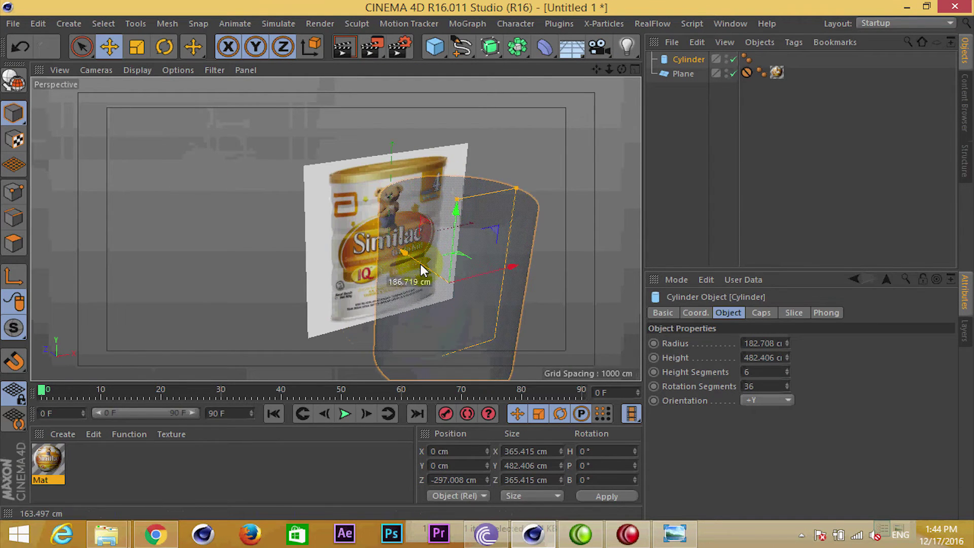
middle_click_drag(374, 245, 264, 172, "alt")
left_click(138, 71)
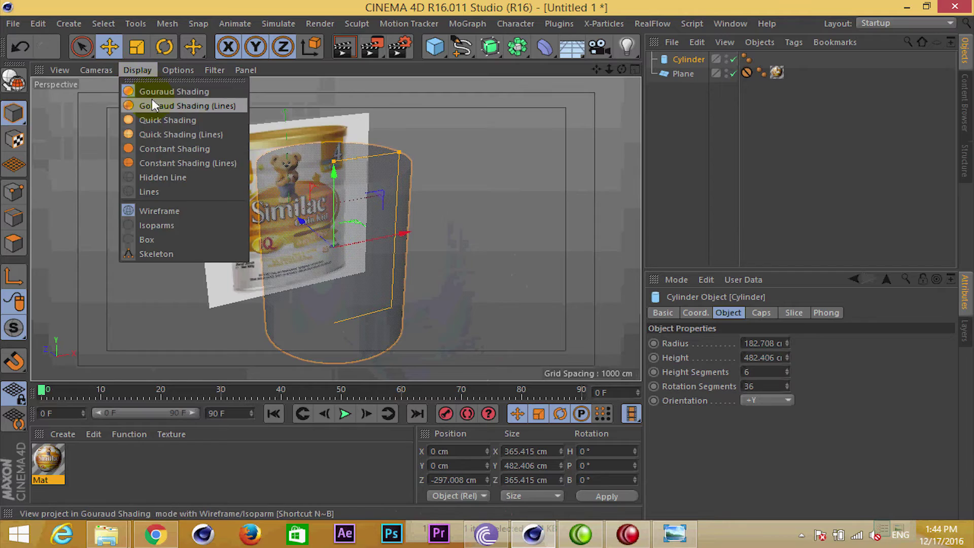
left_click(151, 100)
mouse_move(388, 261)
left_mouse_down("alt")
mouse_move(347, 212)
mouse_move(388, 220)
mouse_move(291, 237)
mouse_move(323, 250)
mouse_move(297, 294)
left_mouse_up("alt")
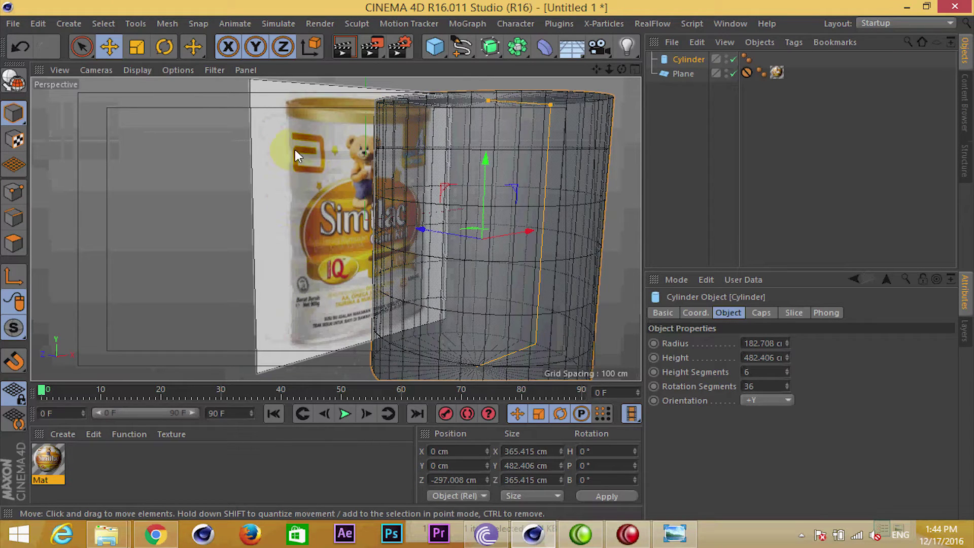
Turn off X-Ray and set the cylinder's Height Segments to 5
left_click(760, 372)
key("Return")
left_click(665, 314)
left_click(743, 437)
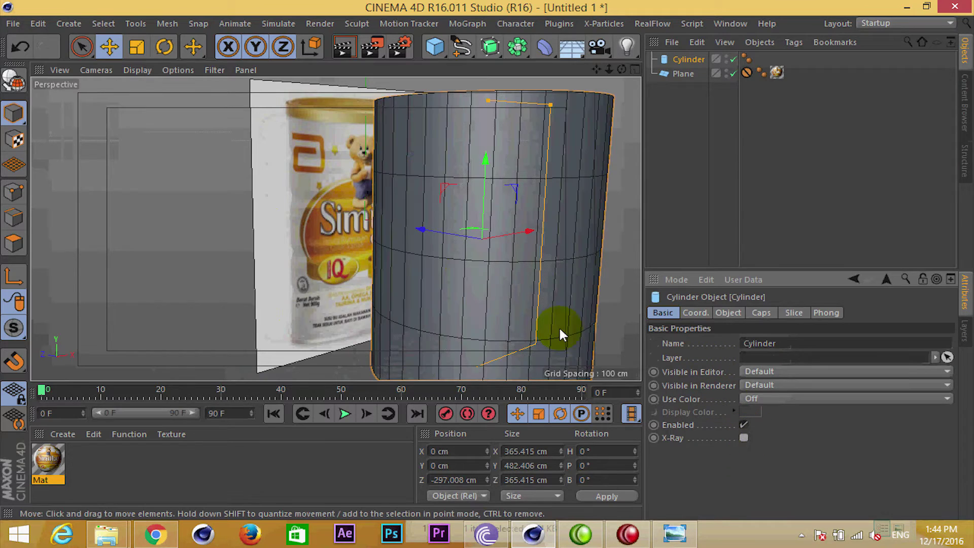
scroll(471, 276, "down", 3)
mouse_move(411, 273)
left_mouse_down("alt")
mouse_move(419, 243)
mouse_move(411, 230)
left_mouse_up("alt")
left_click(719, 316)
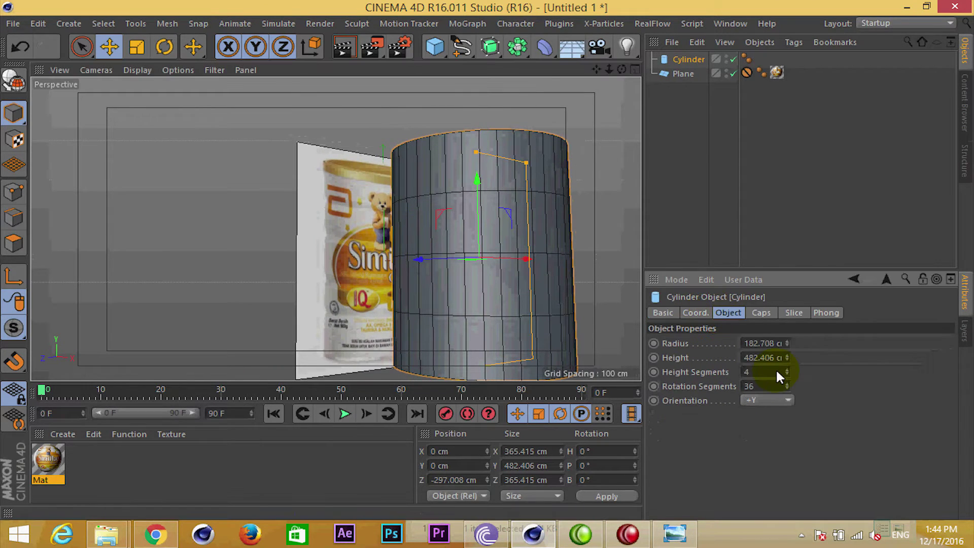
left_click(786, 370)
Orbit around the cylinder, dismiss the download notification, and return to four views
left_click_drag(388, 278, 453, 330, "alt")
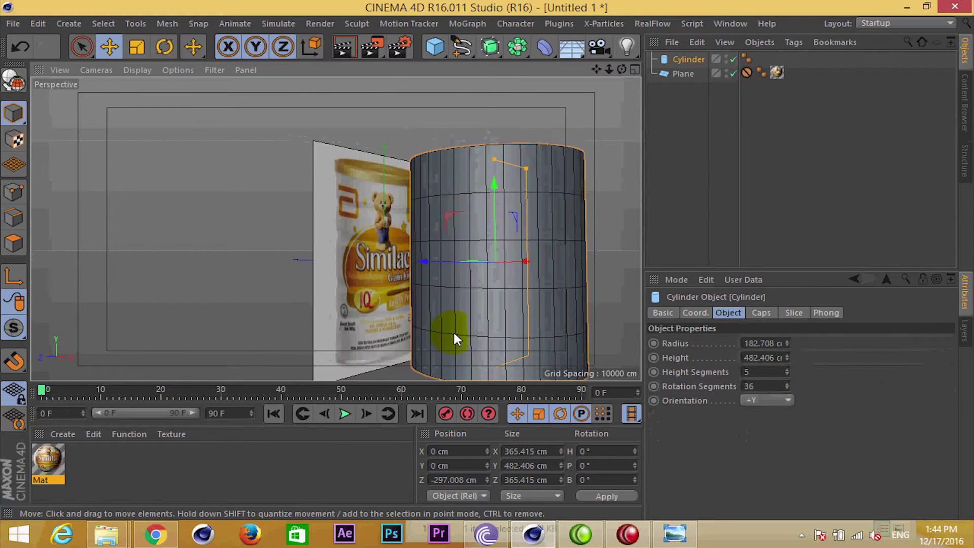
mouse_move(458, 192)
left_mouse_down("alt")
mouse_move(413, 244)
mouse_move(387, 247)
mouse_move(391, 258)
left_mouse_up("alt")
left_click(795, 482)
left_click(425, 254)
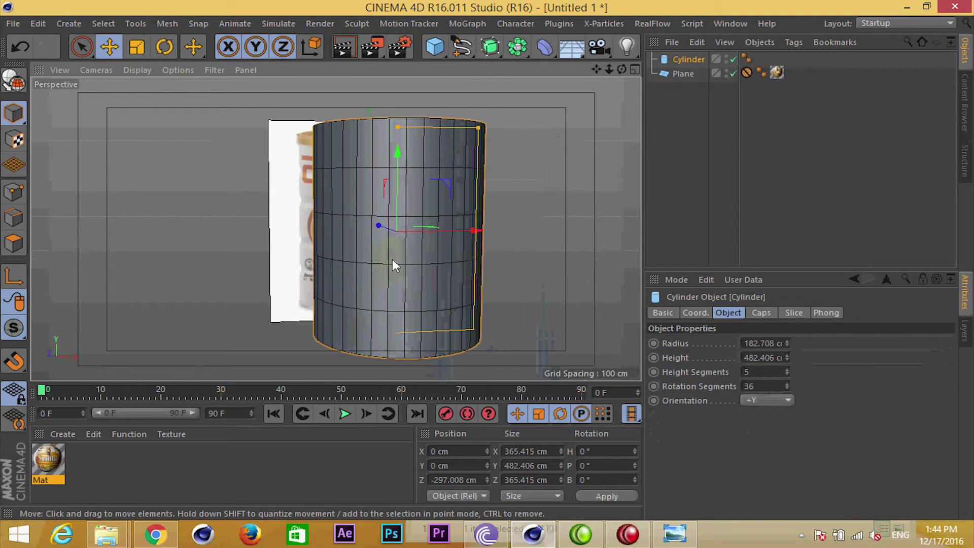
key("9")
middle_click(397, 255)
Enlarge the front view and make the cylinder editable with C
left_click(497, 315)
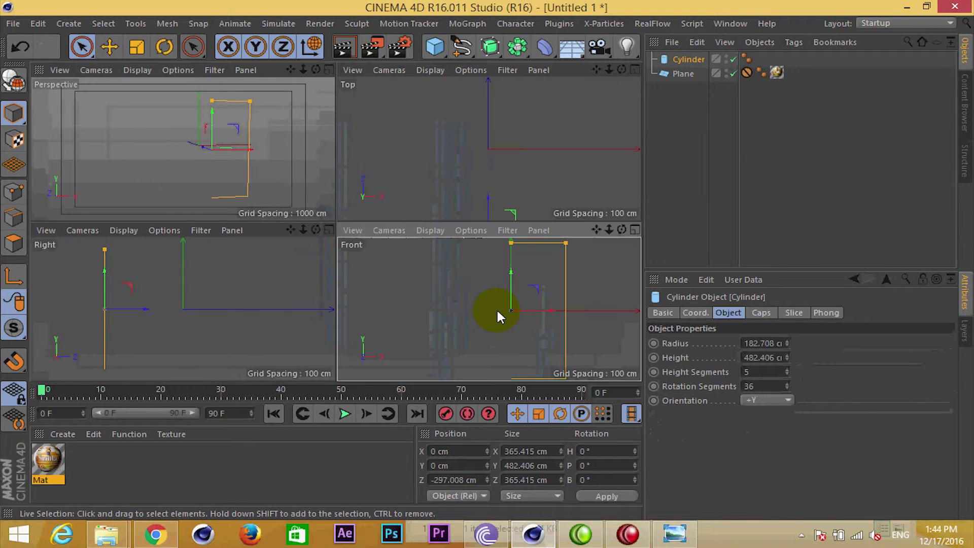
middle_click(497, 304)
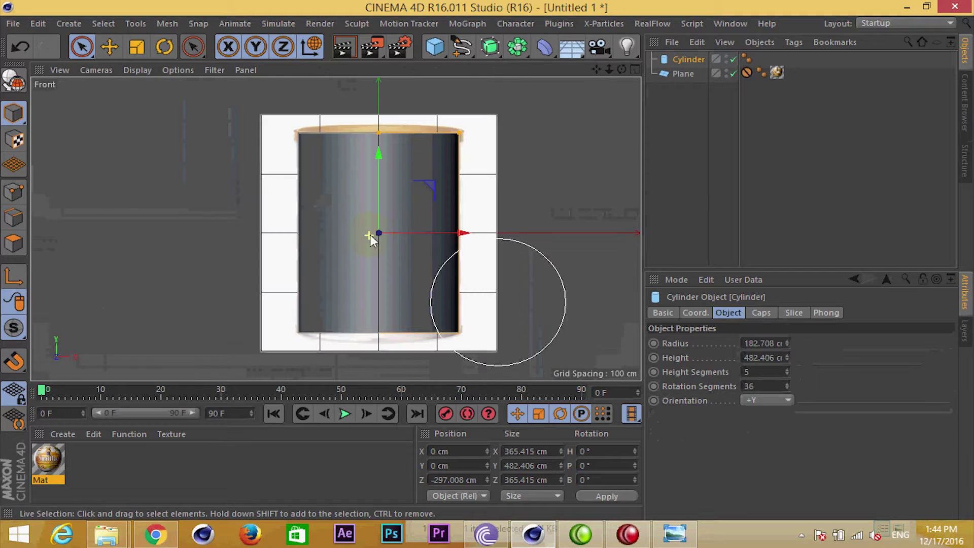
key("e")
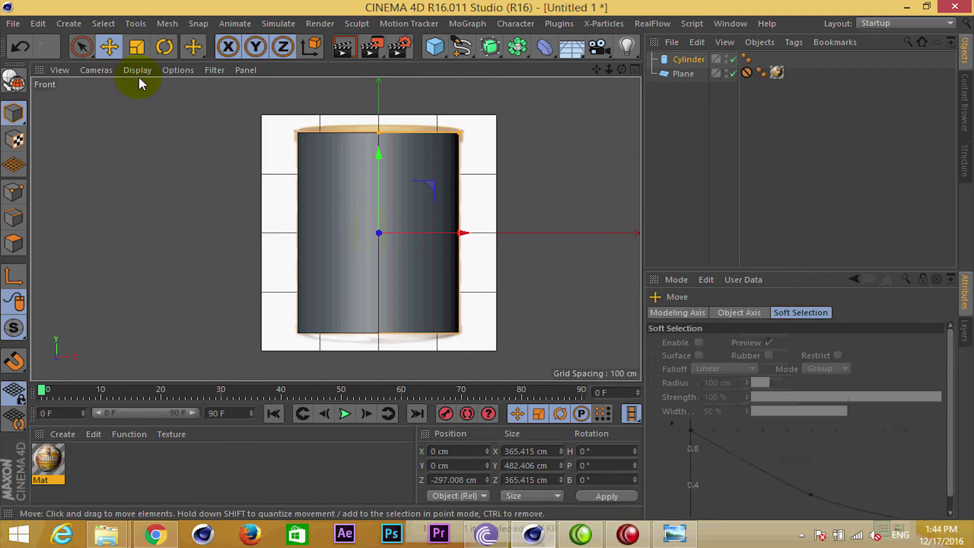
left_click(137, 70)
left_click(333, 108)
left_click(653, 94)
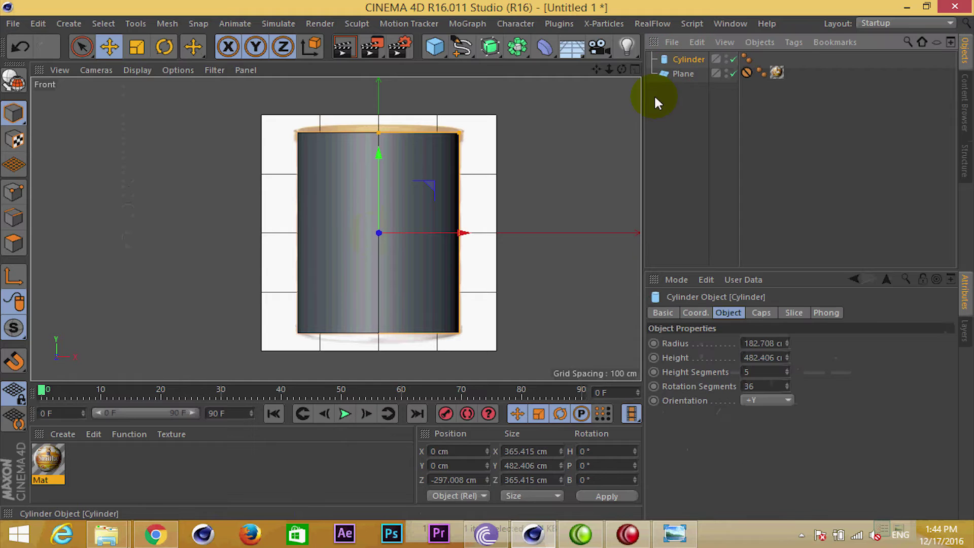
key("c")
Enable X-Ray so the editable cylinder shows over the can photo
scroll(405, 257, "up", 2)
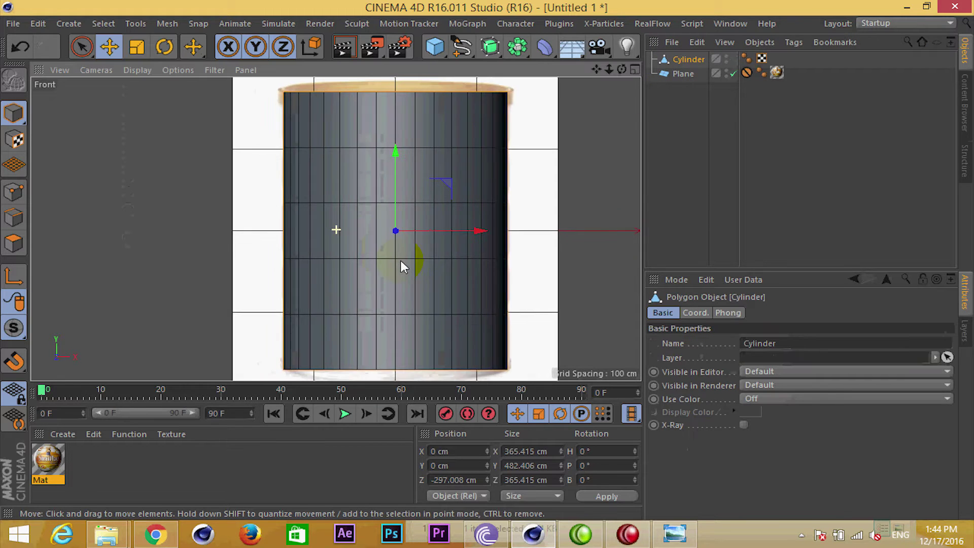
scroll(393, 262, "down", 1)
left_click(743, 425)
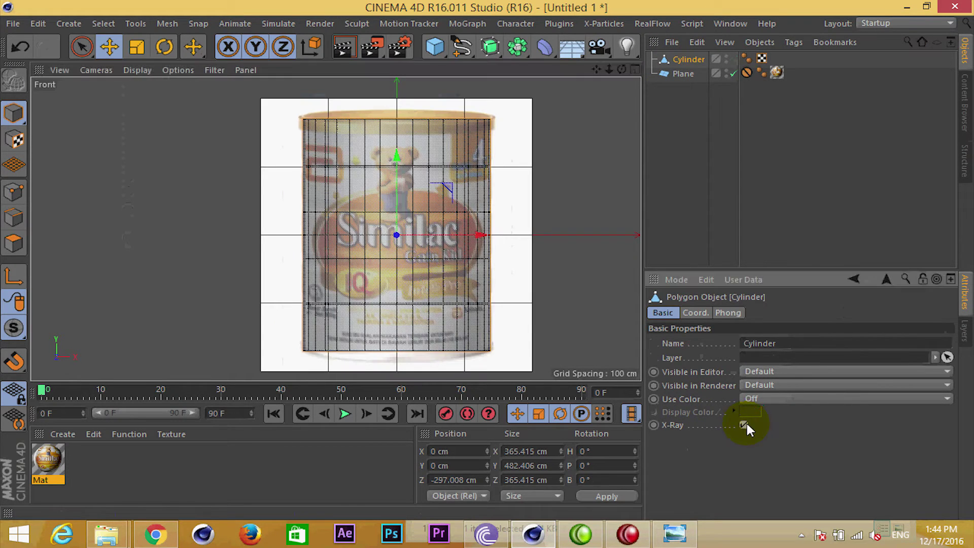
scroll(381, 293, "up", 1)
scroll(324, 249, "up", 2)
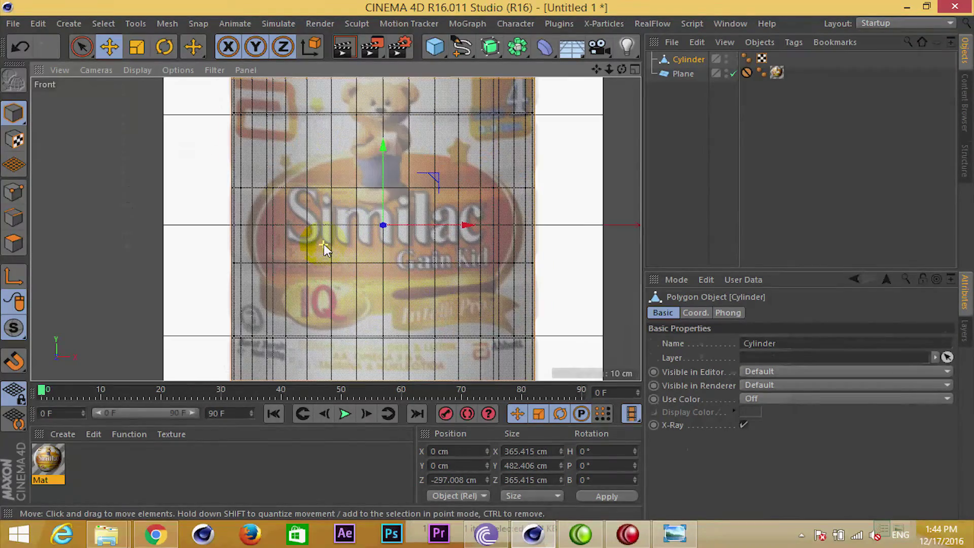
scroll(500, 173, "up", 2)
scroll(381, 200, "up", 1)
scroll(435, 211, "down", 2)
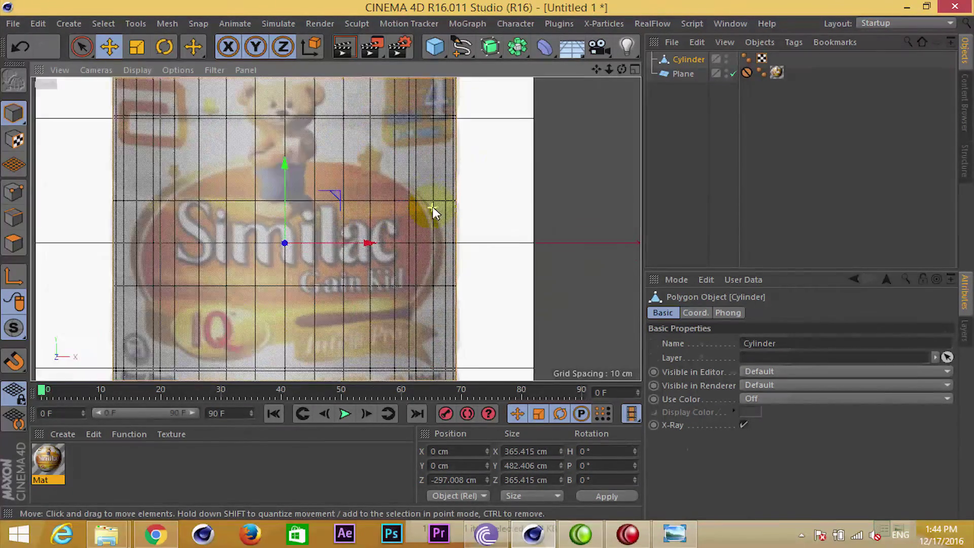
scroll(505, 180, "down", 1)
scroll(426, 225, "down", 1)
scroll(436, 213, "down", 1)
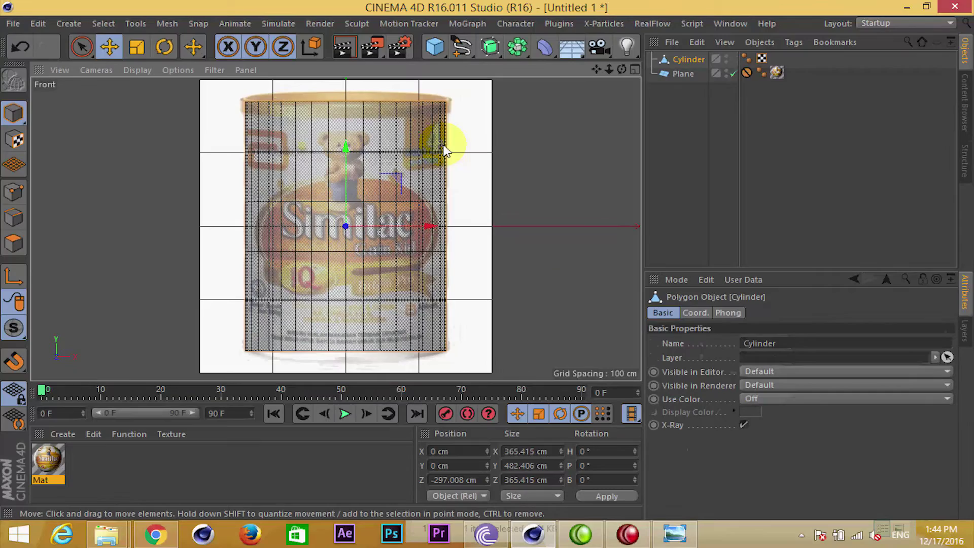
scroll(411, 152, "up", 1)
scroll(435, 159, "up", 1)
scroll(391, 243, "up", 1)
scroll(507, 229, "up", 1)
scroll(558, 220, "down", 1)
In Points mode, box-select the middle point ring, move it up, then undo
left_click(14, 192)
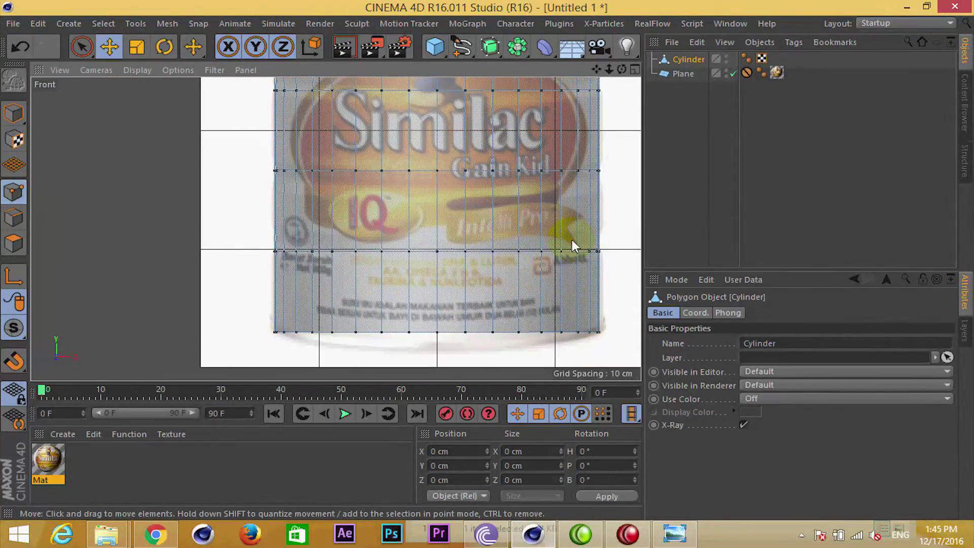
scroll(469, 268, "up", 1)
middle_click_drag(470, 267, 435, 265, "alt")
key("0")
left_click_drag(506, 242, 106, 279)
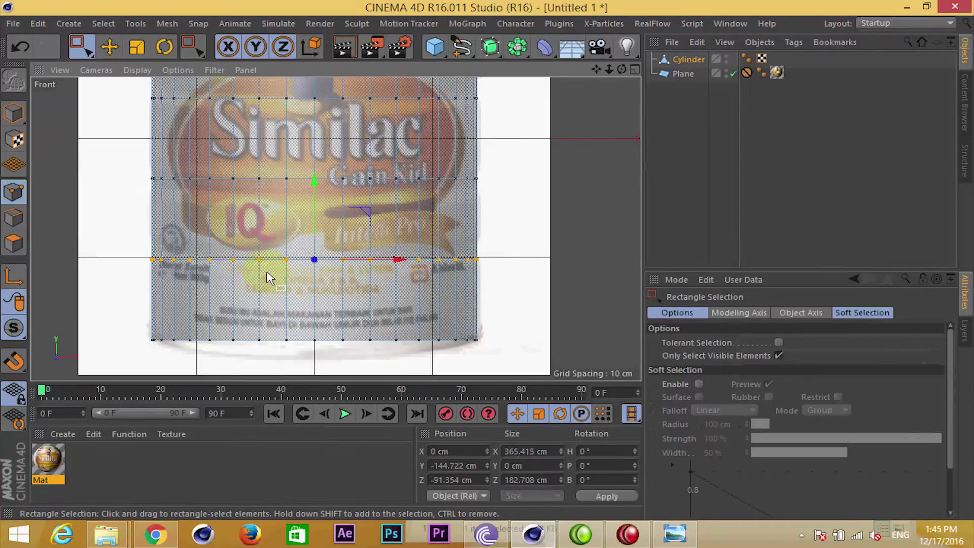
scroll(299, 256, "up", 2)
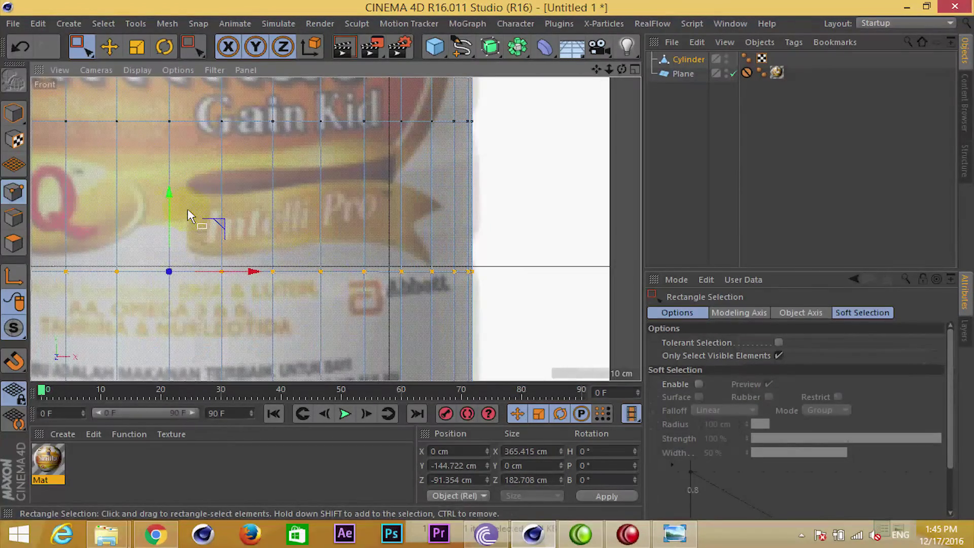
left_click_drag(170, 218, 168, 157)
key("ctrl+z")
Allow selecting hidden points, box-select another ring and nudge it slightly upward
left_click(778, 355)
scroll(449, 266, "down", 1)
scroll(507, 246, "down", 2)
left_click_drag(536, 233, 116, 278)
left_click_drag(334, 180, 314, 210)
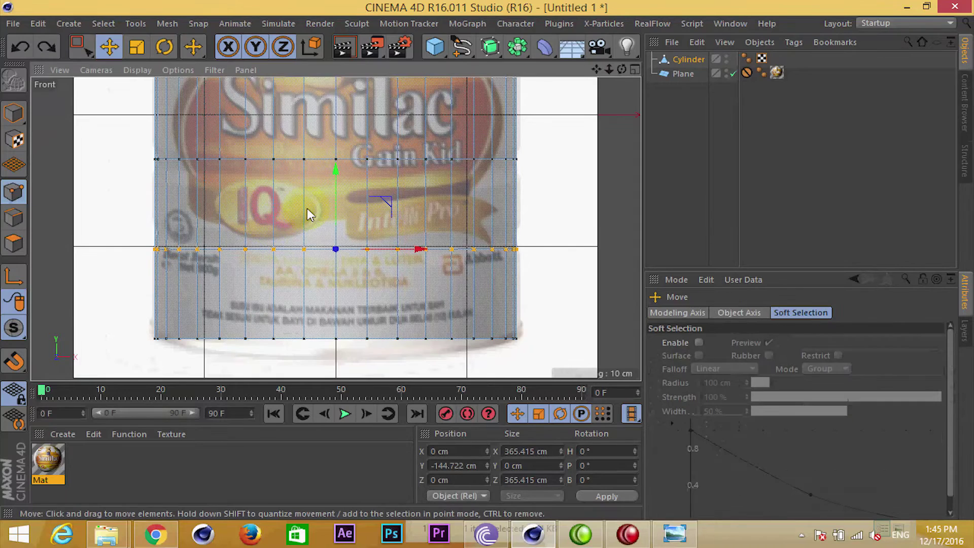
left_click(306, 209)
Enlarge the perspective view and turn X-Ray off so the cylinder is solid
middle_click(308, 209)
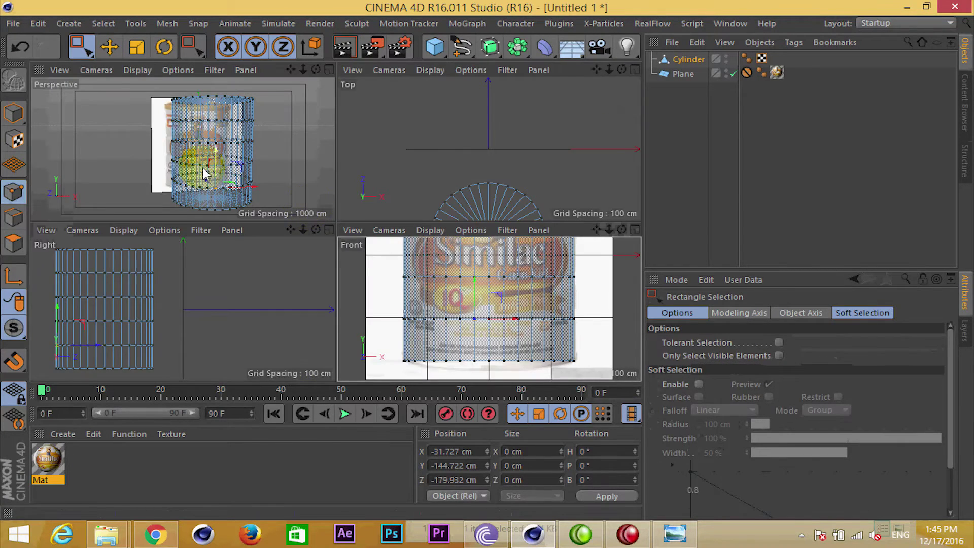
middle_click(202, 165)
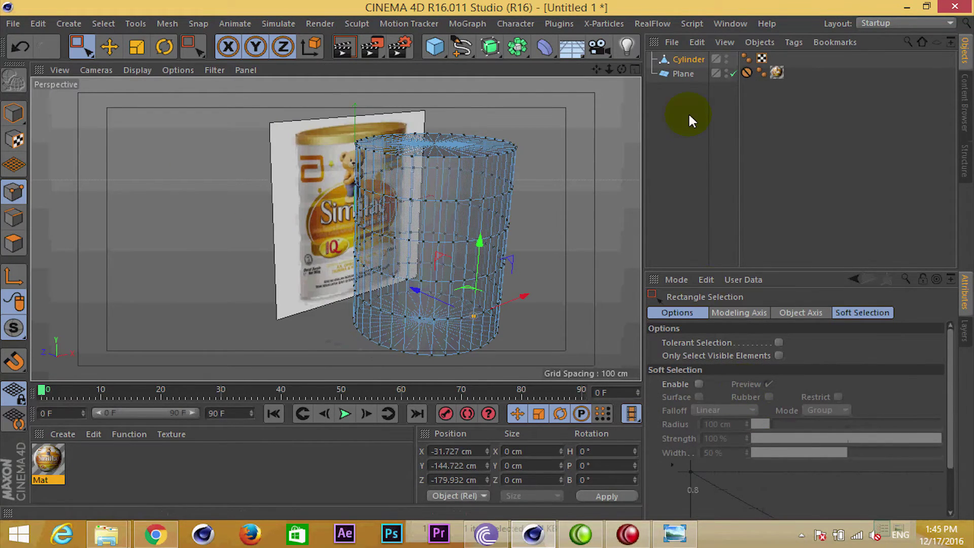
left_click(685, 59)
left_click(743, 425)
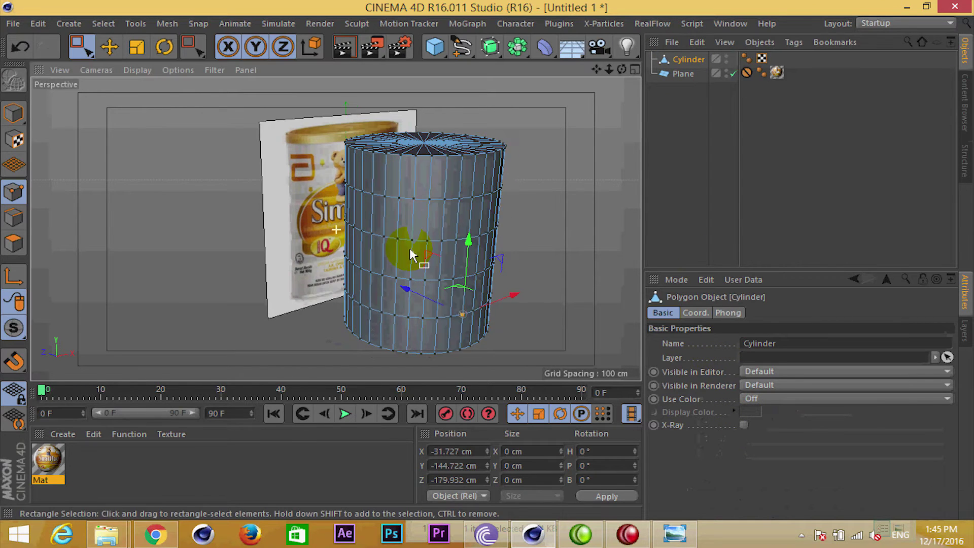
scroll(319, 228, "up", 2)
scroll(264, 215, "up", 4)
scroll(264, 215, "up", 2)
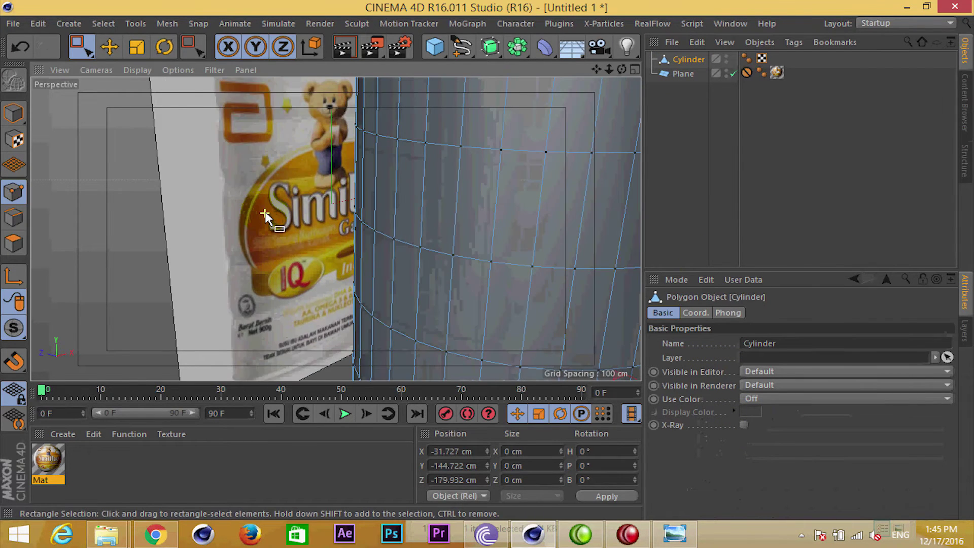
scroll(266, 214, "up", 2)
scroll(272, 218, "up", 2)
scroll(276, 240, "up", 1)
scroll(279, 241, "down", 1)
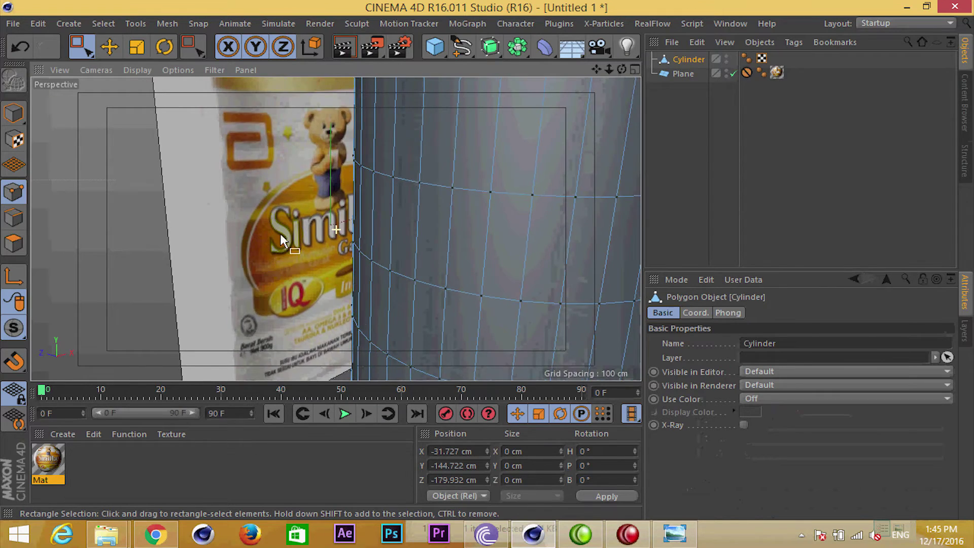
scroll(239, 191, "up", 2)
scroll(242, 217, "up", 1)
scroll(242, 217, "up", 1)
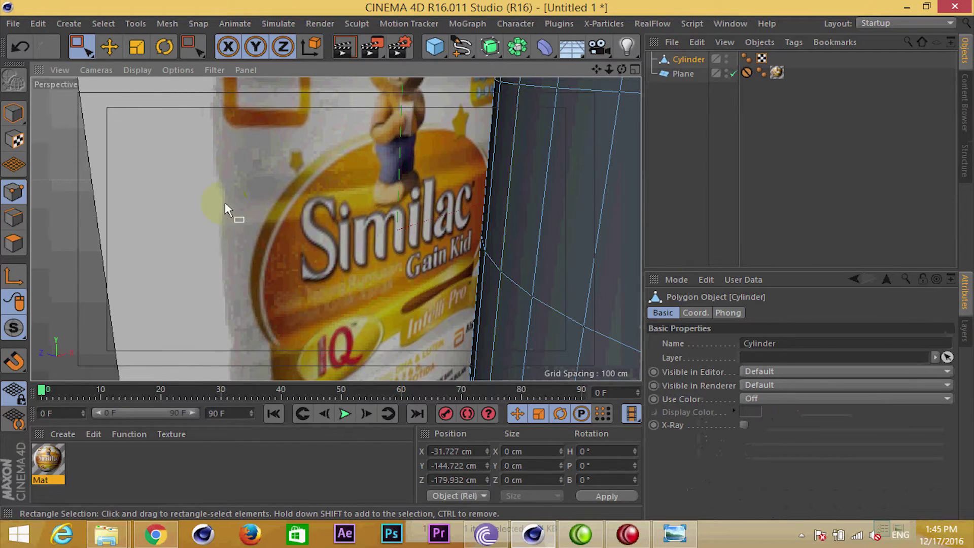
scroll(243, 199, "down", 3)
scroll(350, 226, "down", 3)
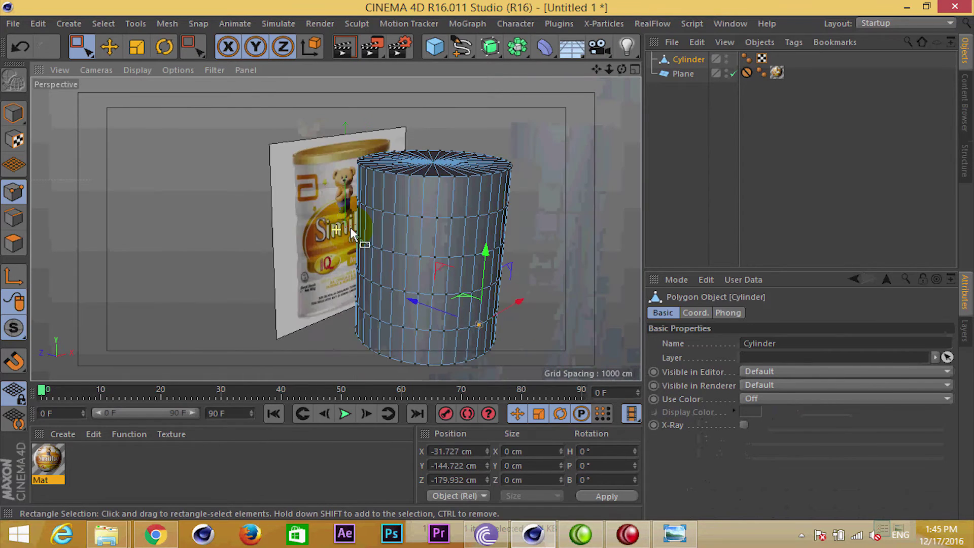
scroll(355, 230, "down", 1)
scroll(355, 231, "up", 1)
scroll(350, 218, "up", 2)
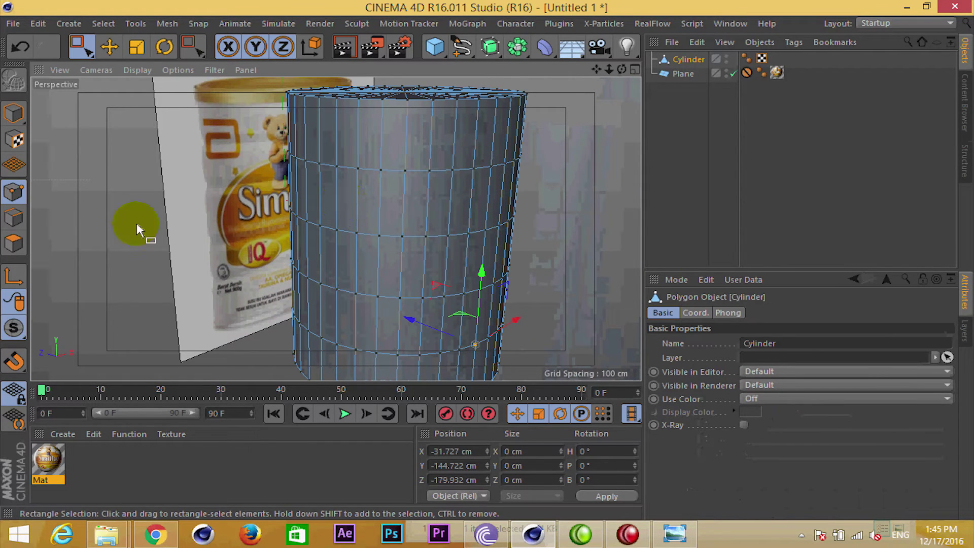
In Edge mode with the Move tool, double-click a horizontal edge loop
left_click(21, 215)
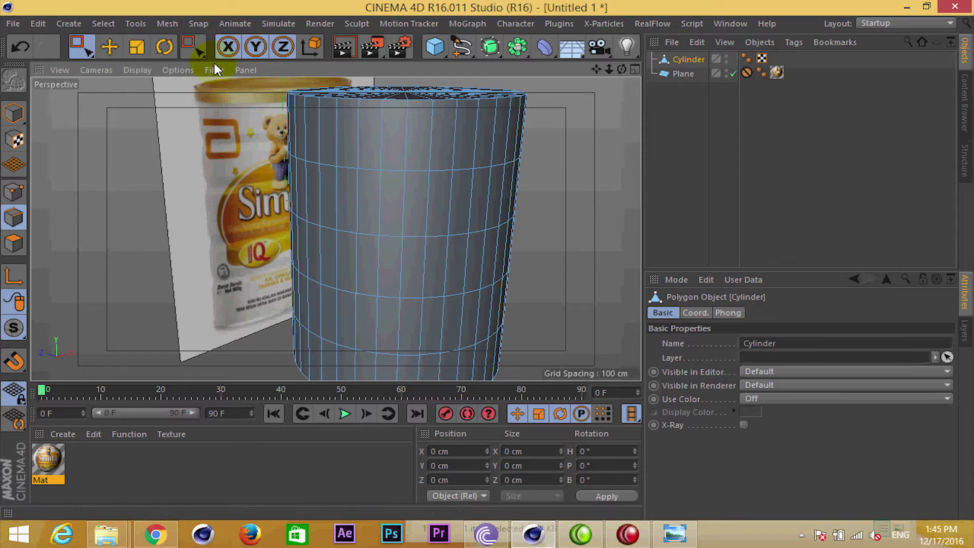
key("e")
double_click(350, 170)
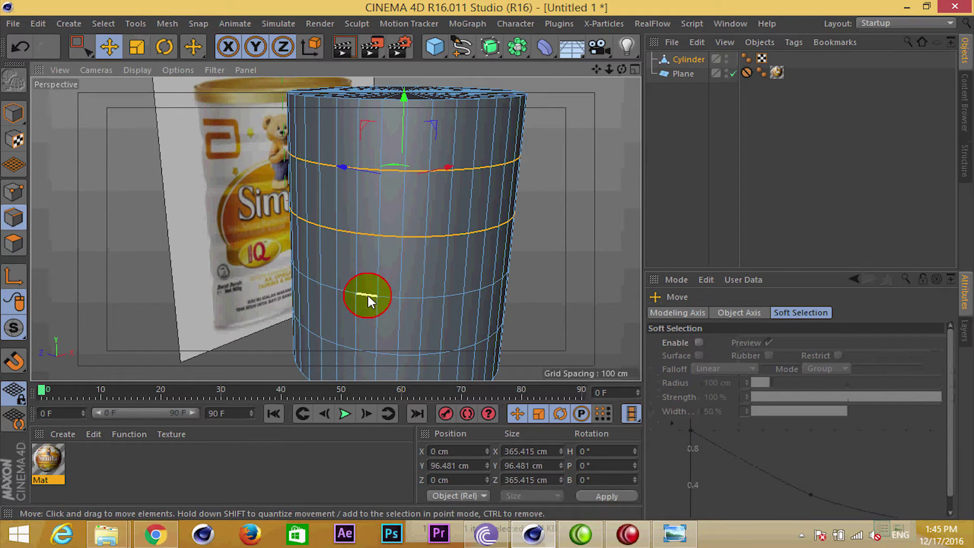
scroll(373, 279, "up", 1)
scroll(358, 259, "up", 2)
scroll(382, 274, "up", 1)
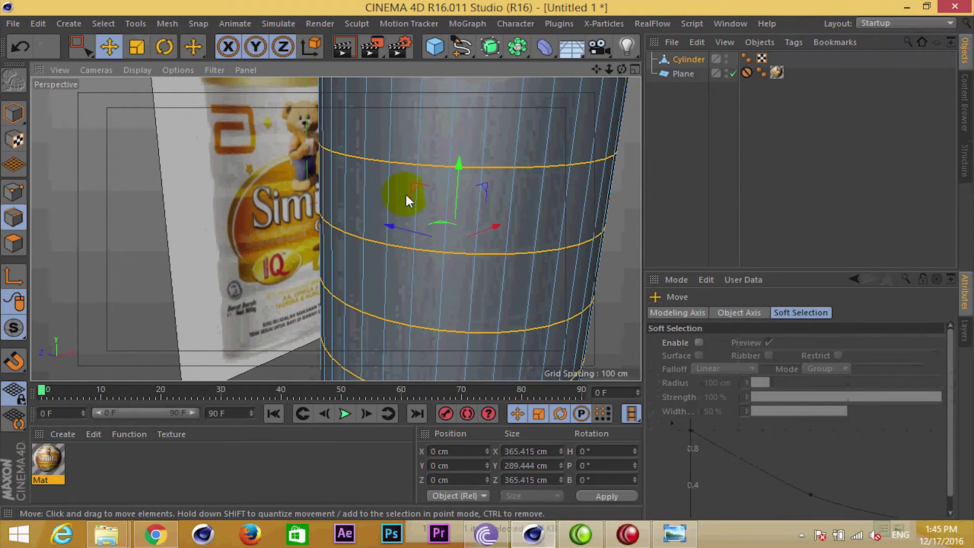
Bevel the ring edge loops with Subdivision 1 and Offset 11.295 cm
right_click(406, 199)
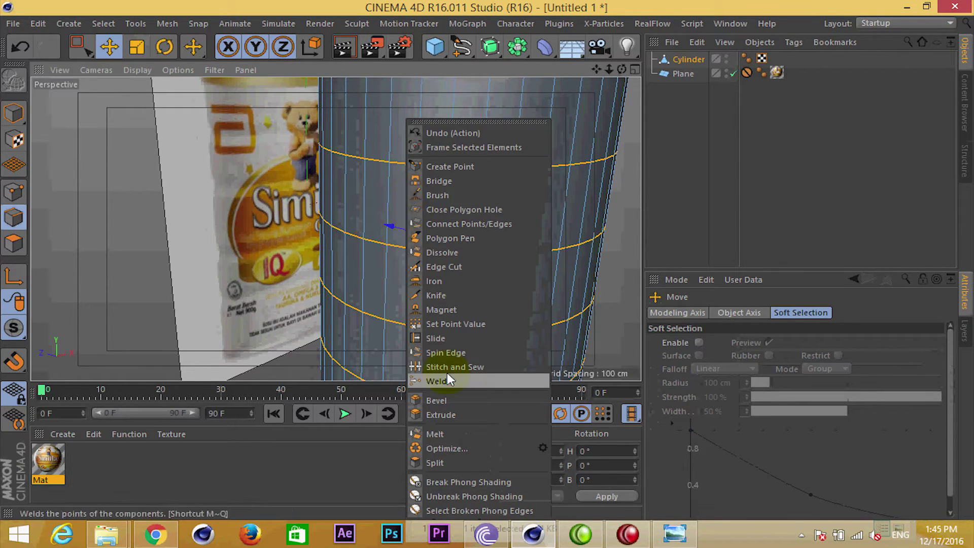
left_click(437, 400)
left_click_drag(430, 256, 434, 245)
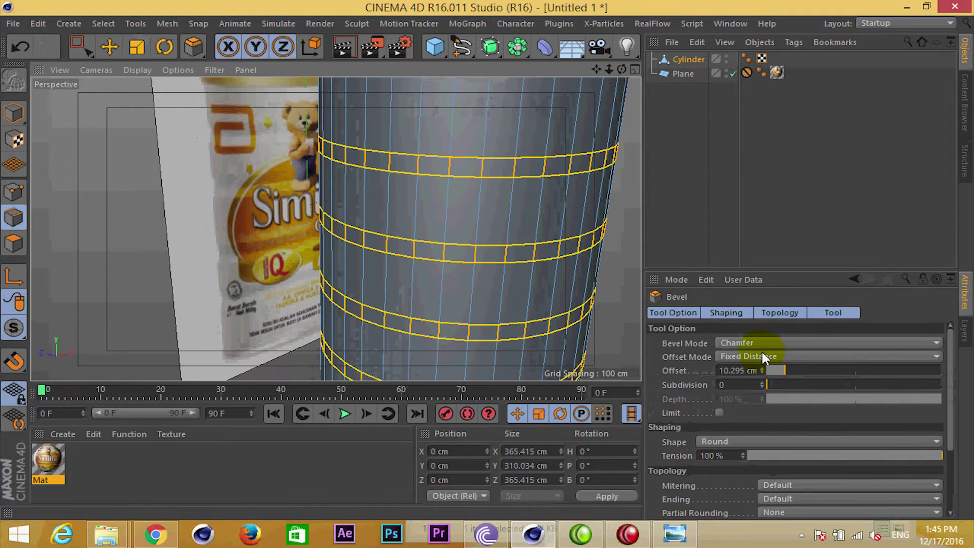
left_click(762, 383)
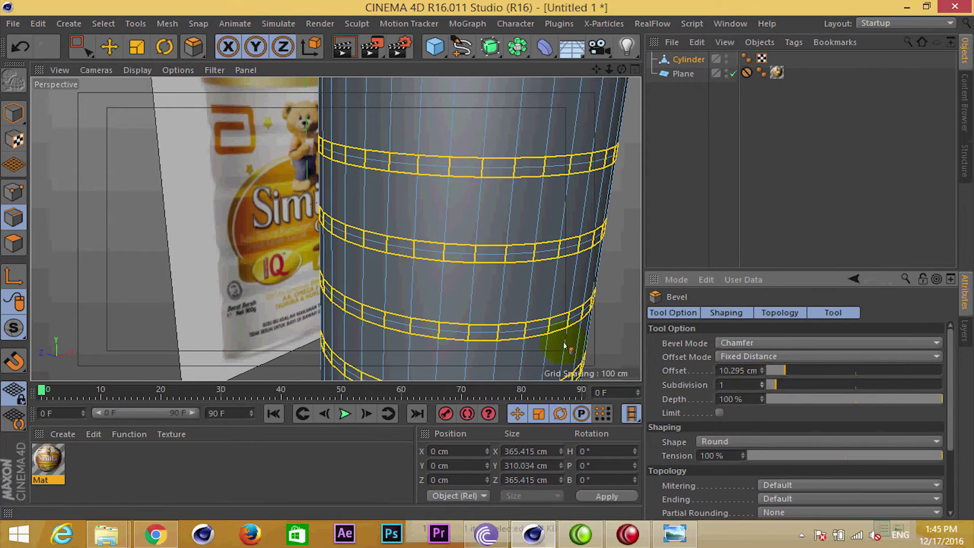
left_click(761, 367)
left_click_drag(427, 281, 392, 241, "alt")
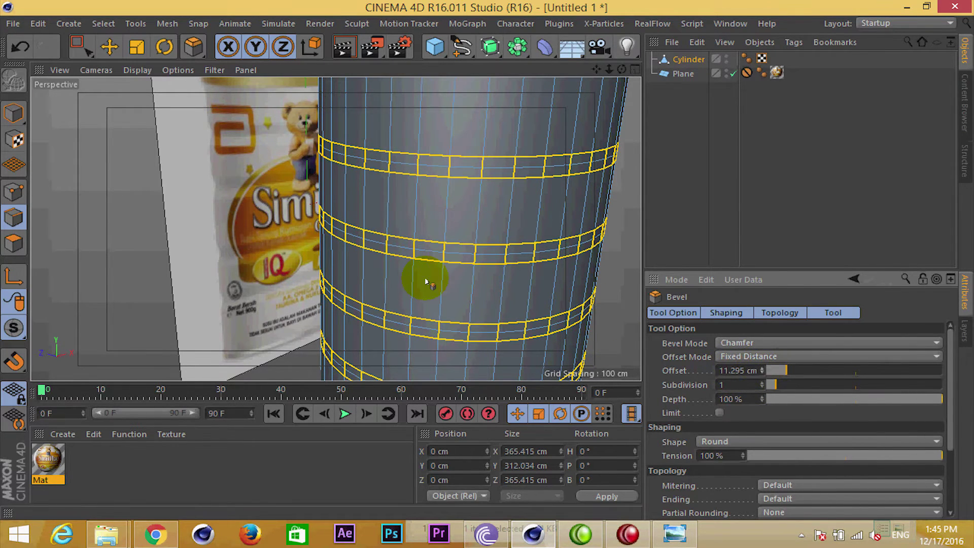
key("space")
middle_click(423, 250)
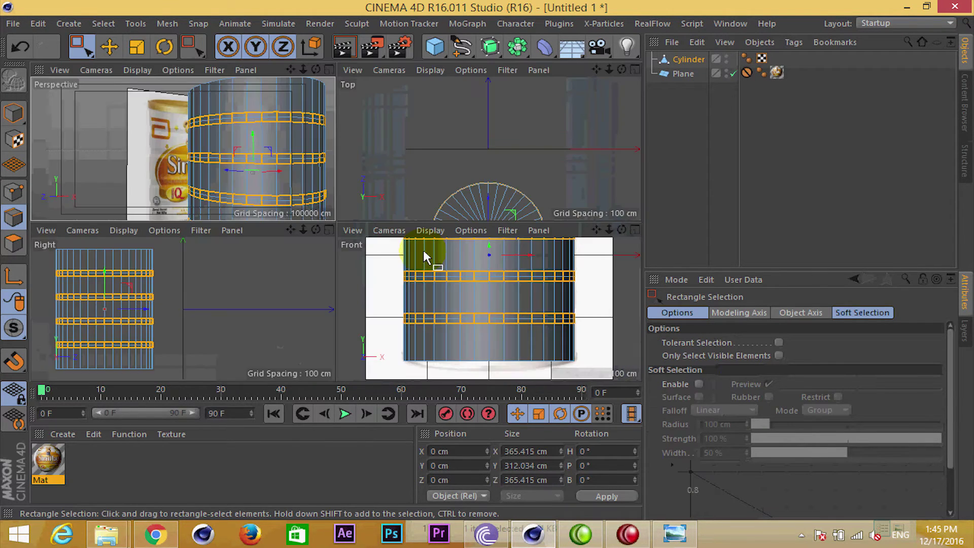
left_click(685, 65)
left_click(743, 425)
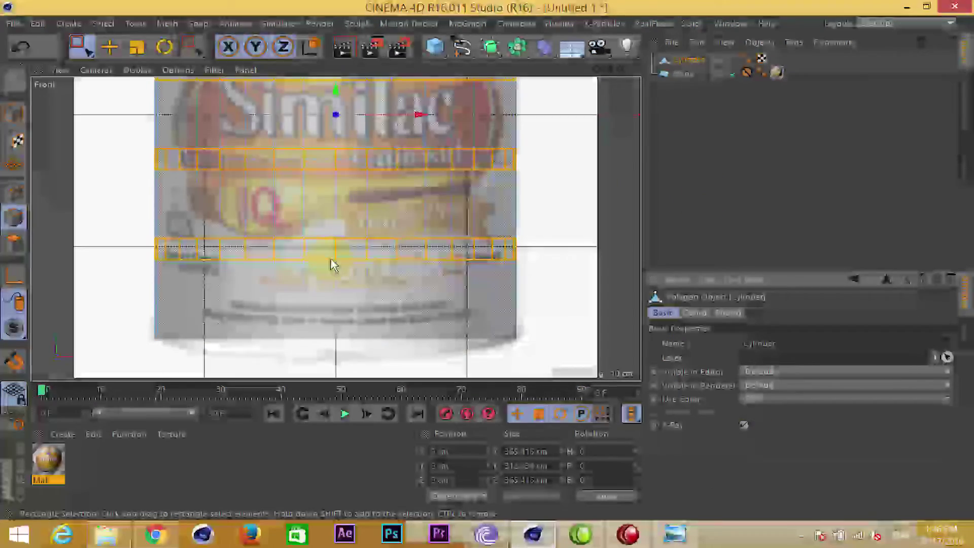
mouse_move(355, 246)
middle_mouse_down("alt")
mouse_move(359, 285)
mouse_move(373, 276)
mouse_move(285, 205)
middle_mouse_up("alt")
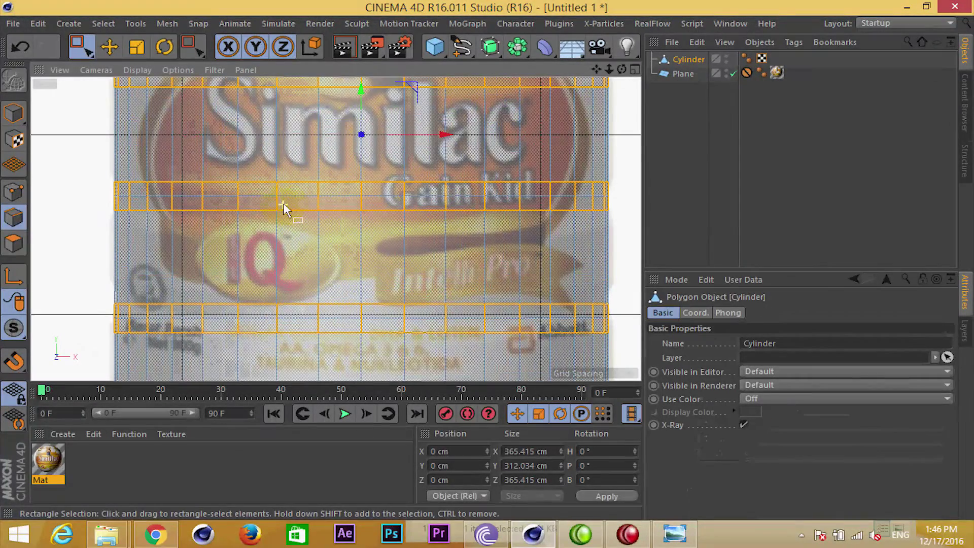
middle_click(287, 208)
scroll(354, 218, "up", 5)
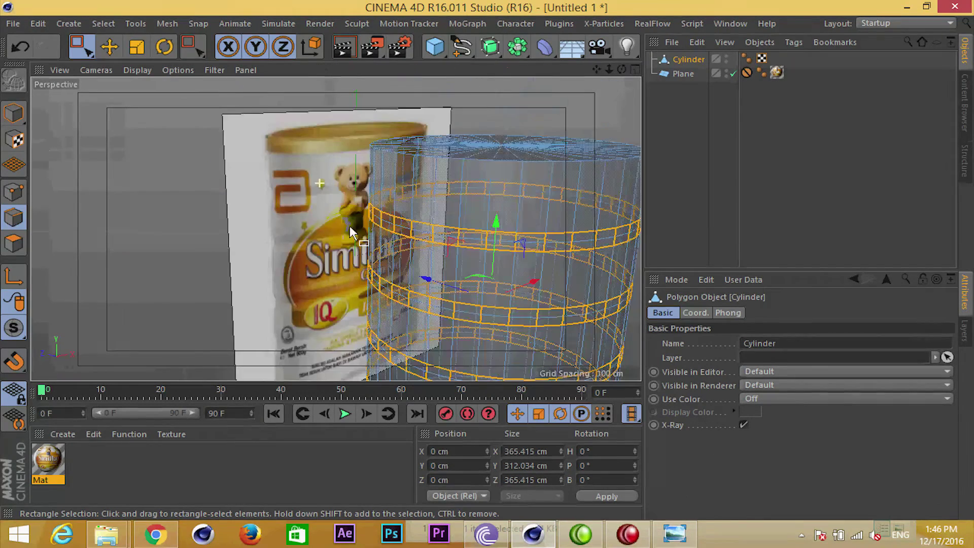
left_click(744, 425)
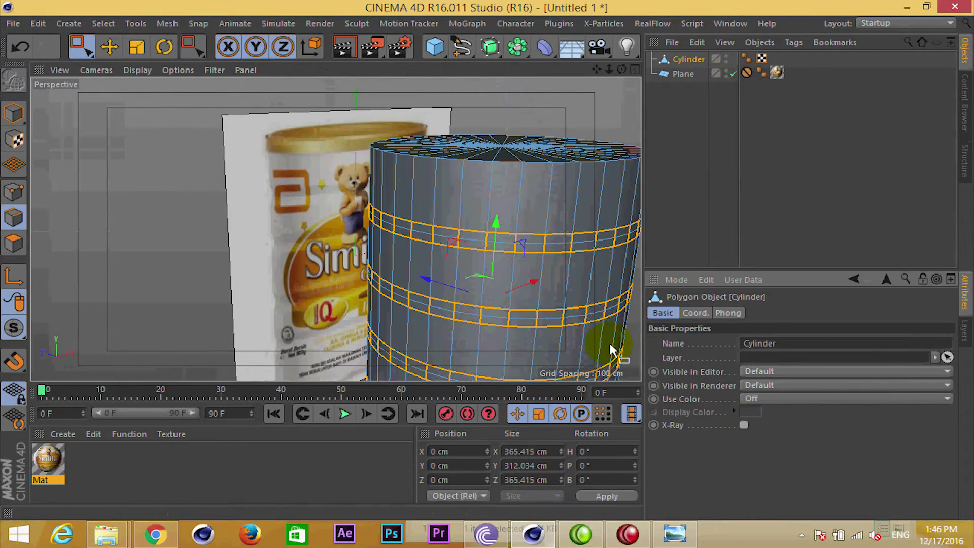
middle_click_drag(451, 276, 380, 261, "alt")
left_click(109, 46)
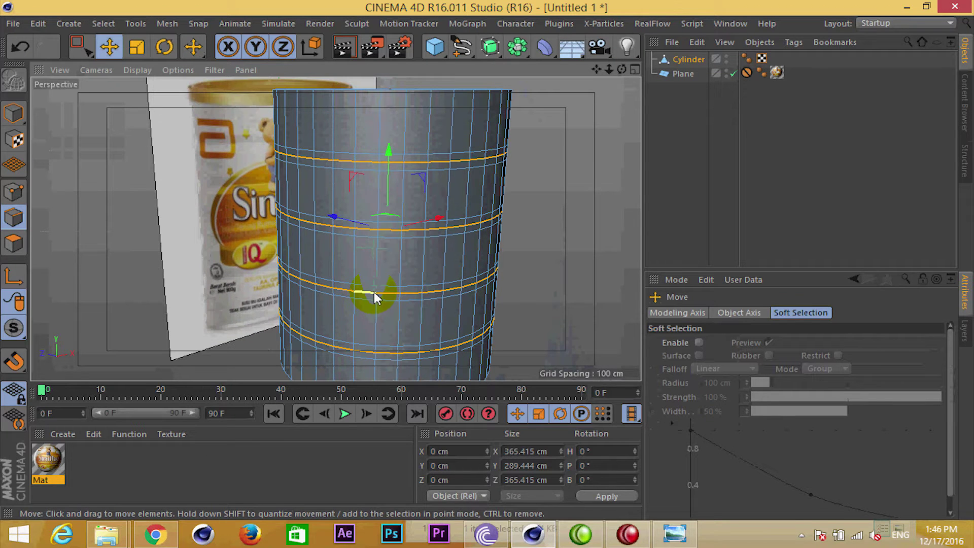
Try scaling the selected rim loops in the perspective view, then undo the attempt
key("r")
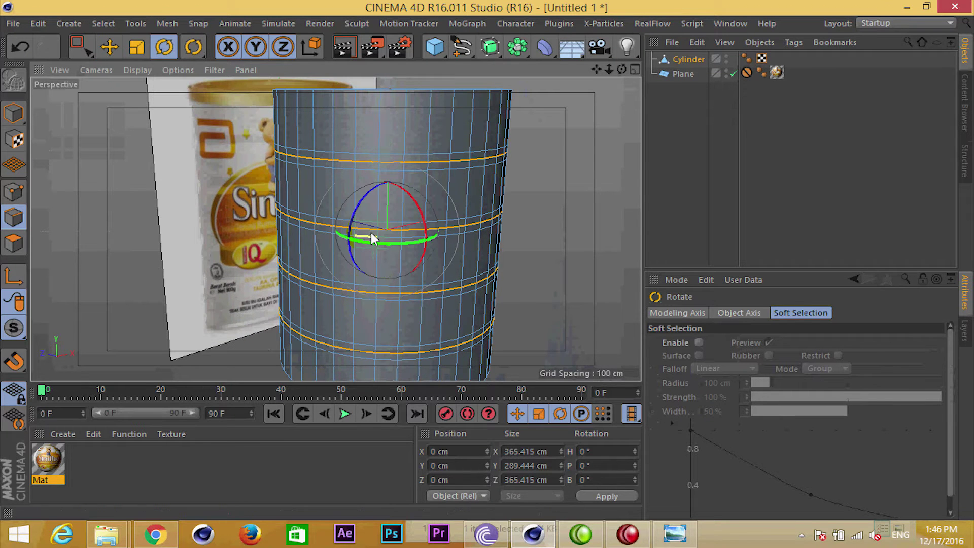
key("t")
mouse_move(374, 298)
left_mouse_down("alt")
mouse_move(394, 296)
mouse_move(360, 185)
mouse_move(424, 235)
mouse_move(383, 222)
mouse_move(265, 254)
mouse_move(374, 235)
mouse_move(395, 272)
mouse_move(373, 259)
mouse_move(479, 109)
mouse_move(327, 144)
mouse_move(483, 255)
mouse_move(375, 218)
mouse_move(424, 235)
left_mouse_up("alt")
key("ctrl+z")
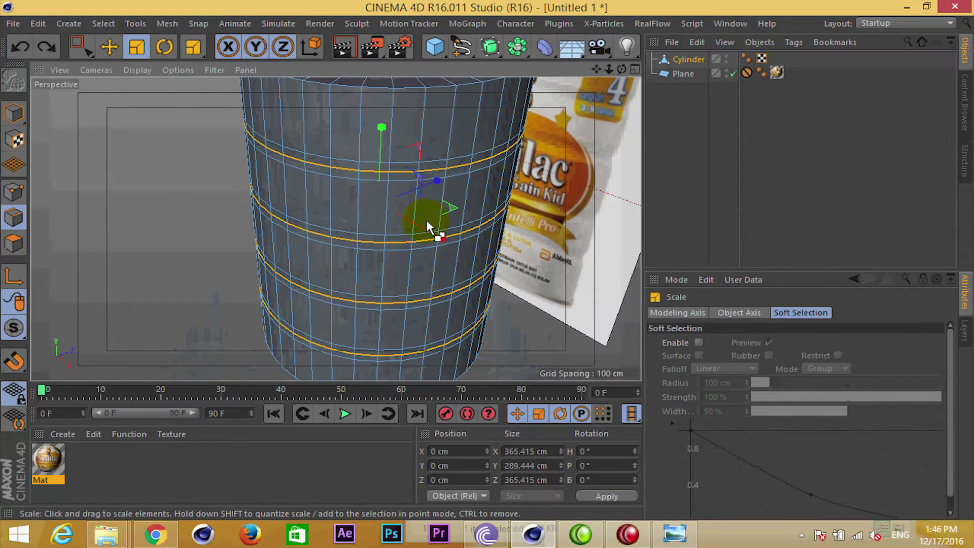
Maximise the Top view, then centre and zoom in on the cylinder
middle_click(428, 210)
middle_click(445, 161)
mouse_move(403, 211)
middle_mouse_down("alt")
mouse_move(398, 262)
mouse_move(420, 215)
middle_mouse_up("alt")
right_click_drag(420, 214, 448, 195, "alt")
middle_click_drag(447, 191, 437, 186, "alt")
right_click_drag(437, 187, 440, 201, "alt")
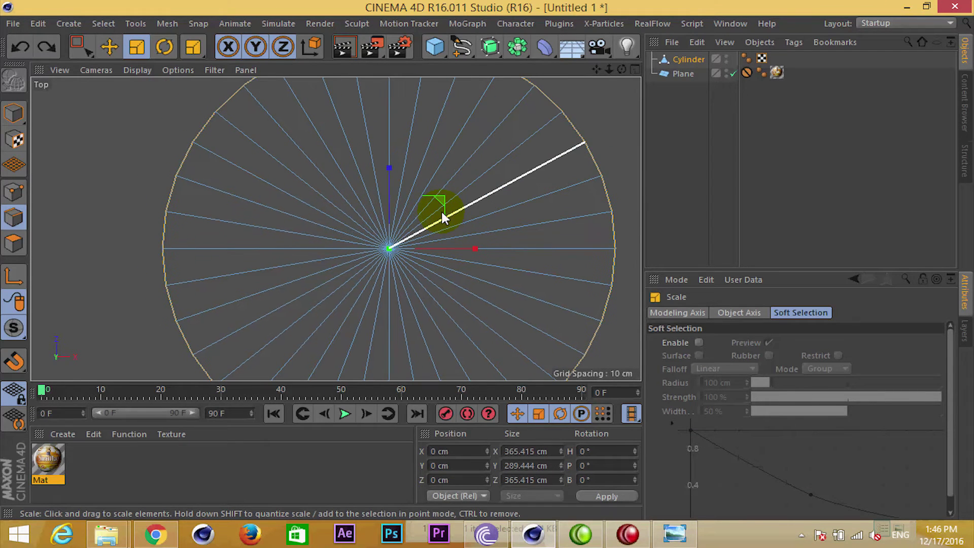
Scale the selected rim loops down to about 97.6% in the Top view
mouse_move(390, 171)
left_mouse_down()
mouse_move(471, 248)
mouse_move(485, 248)
left_mouse_up()
key("ctrl+z")
scroll(439, 205, "down", 2)
middle_click_drag(442, 206, 435, 223, "alt")
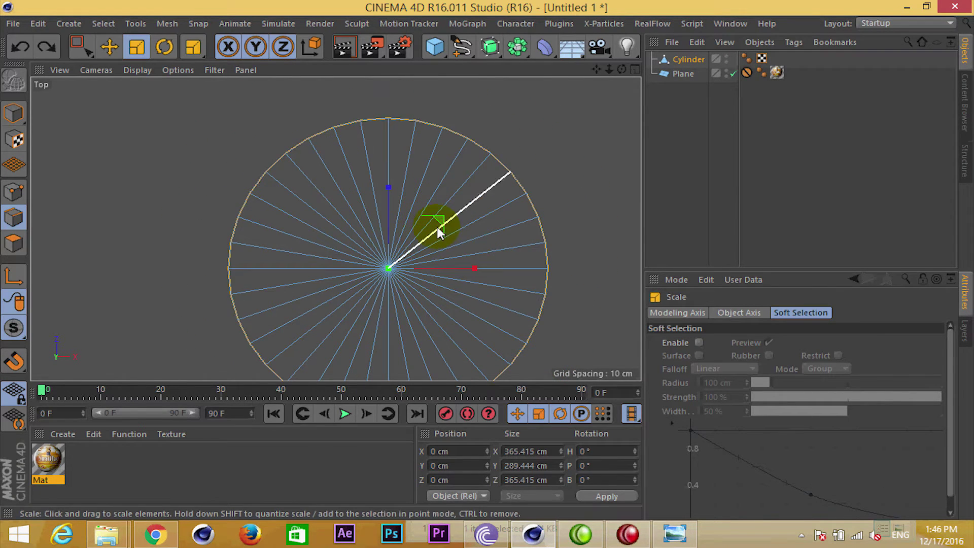
left_click_drag(436, 222, 421, 223)
middle_click_drag(427, 242, 410, 197, "alt")
Back in the full perspective view, widen the selected edge loop slightly
key("0")
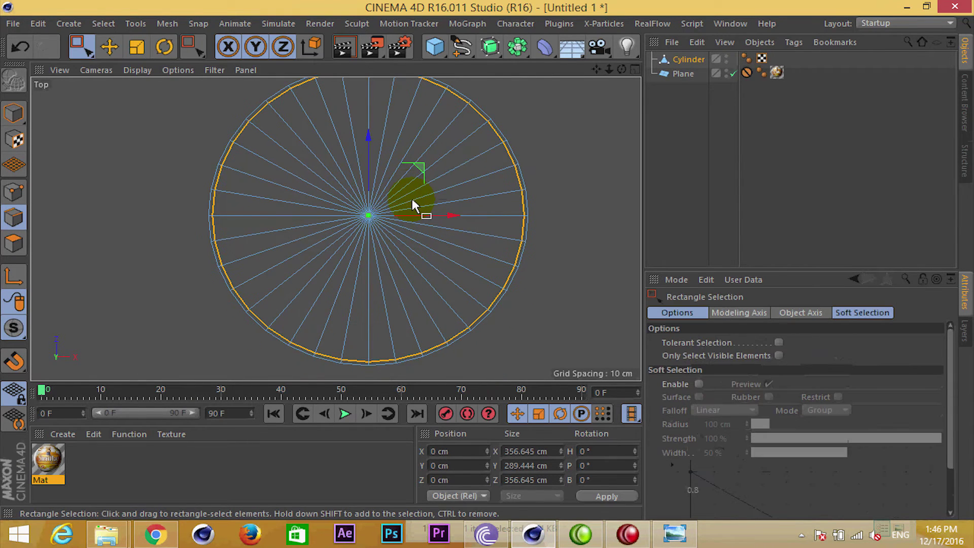
middle_click(411, 196)
middle_click(274, 169)
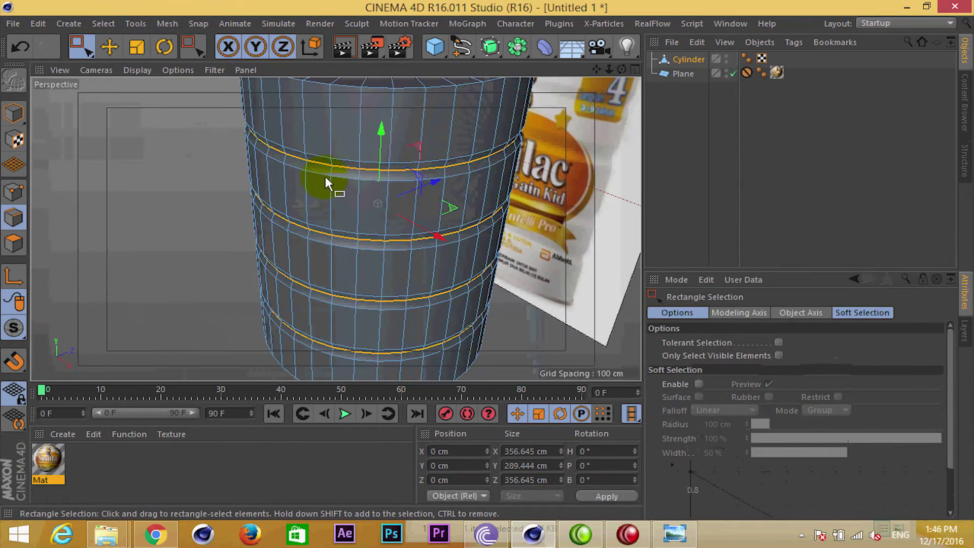
mouse_move(324, 175)
left_mouse_down("alt")
mouse_move(340, 191)
mouse_move(422, 195)
mouse_move(427, 166)
mouse_move(456, 188)
mouse_move(375, 228)
mouse_move(394, 230)
mouse_move(375, 228)
mouse_move(415, 247)
mouse_move(400, 278)
mouse_move(357, 276)
left_mouse_up("alt")
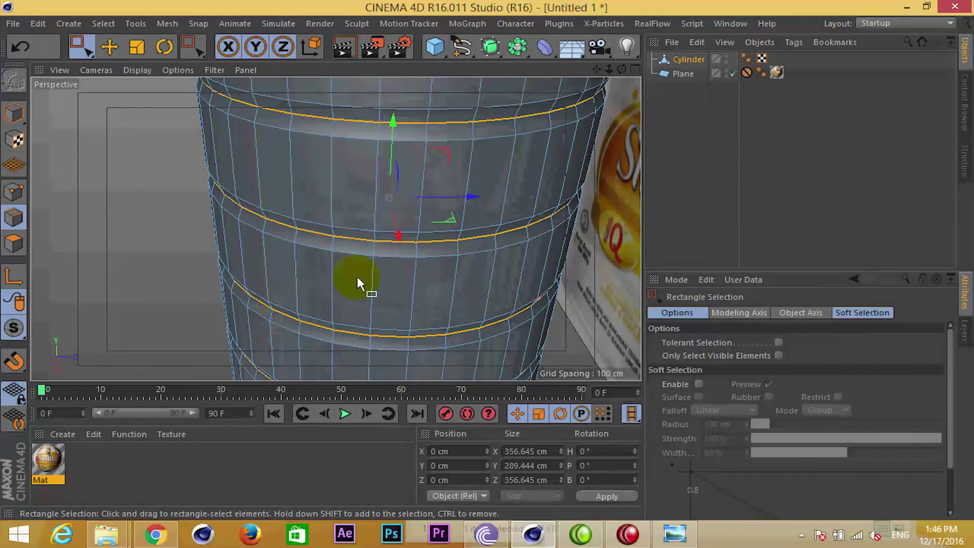
key("t")
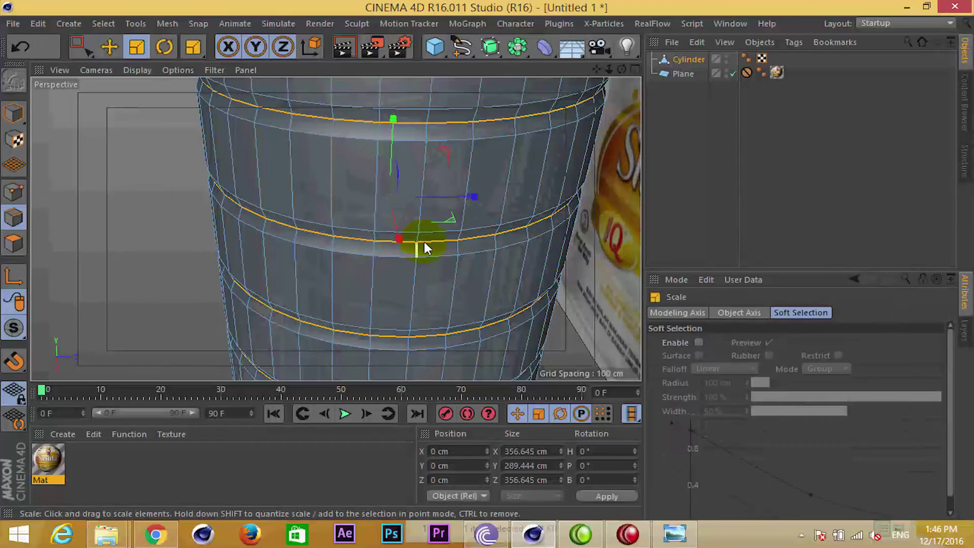
mouse_move(451, 228)
left_mouse_down()
mouse_move(452, 218)
mouse_move(443, 236)
mouse_move(453, 220)
mouse_move(445, 206)
mouse_move(256, 202)
left_mouse_up()
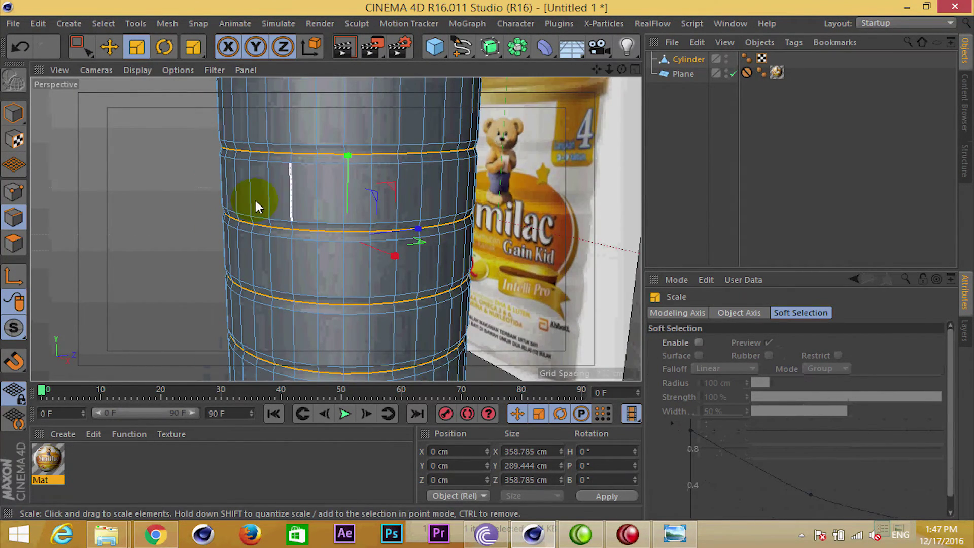
Switch to Model mode with the Move tool and select the Cylinder object
left_click(13, 113)
left_click(109, 47)
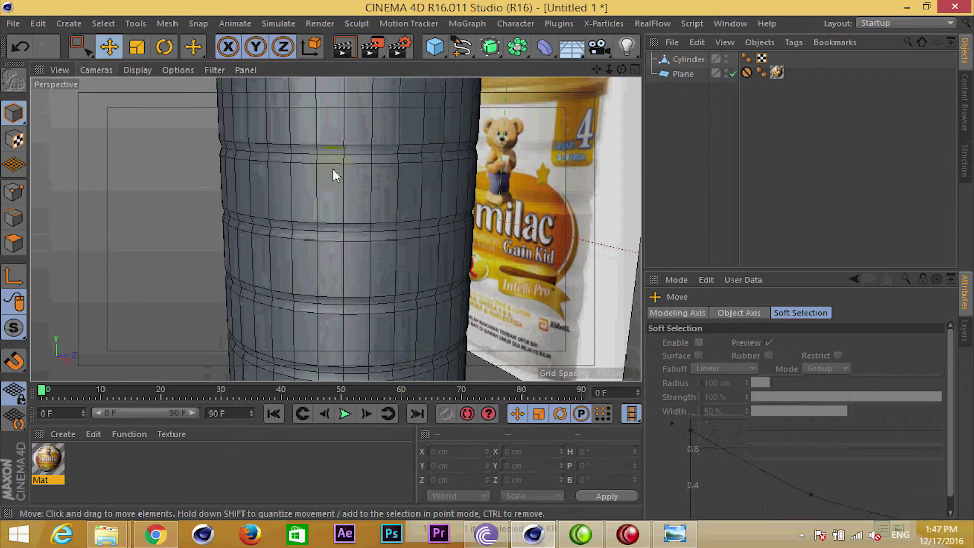
left_click(684, 60)
Nest the cylinder under a new Subdivision Surface and orbit around the smoothed can
left_click(488, 46)
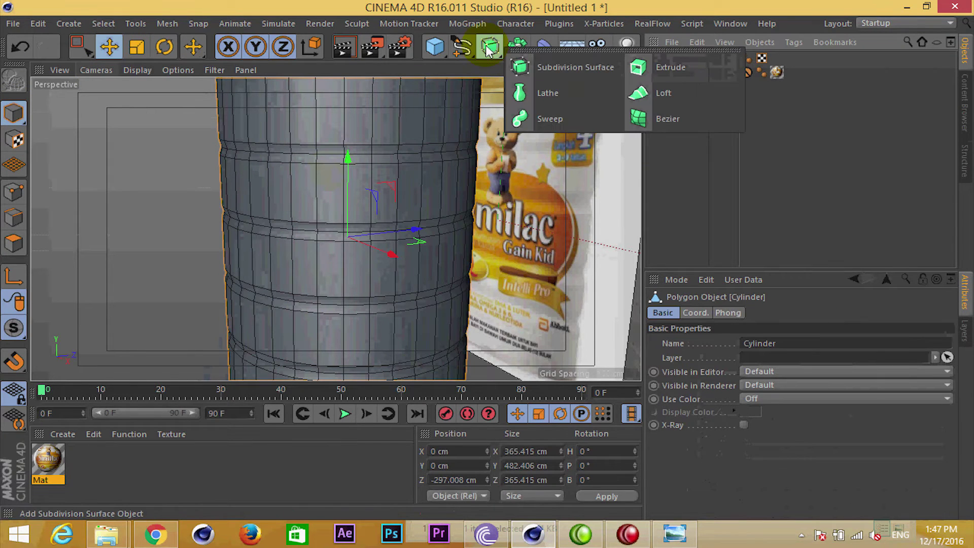
left_click(574, 71, "alt")
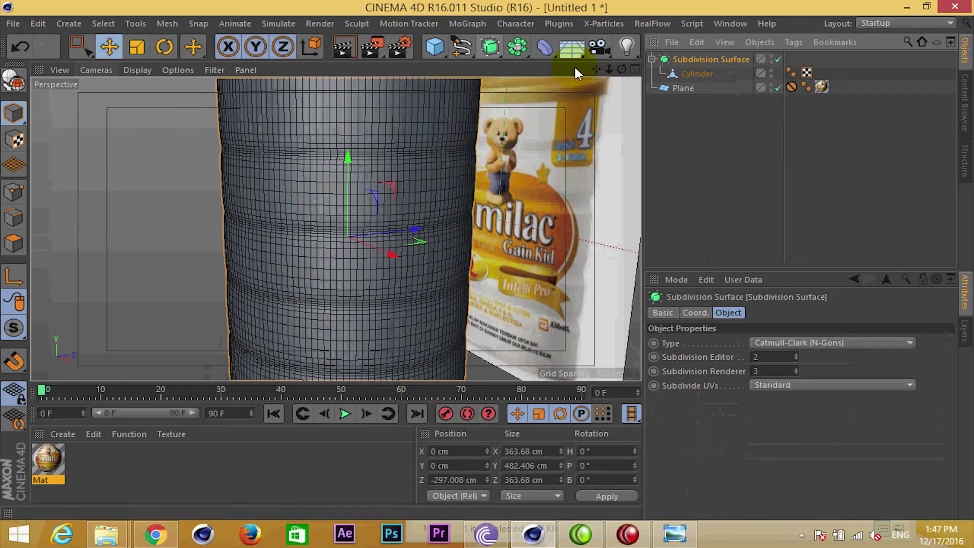
left_click(695, 74)
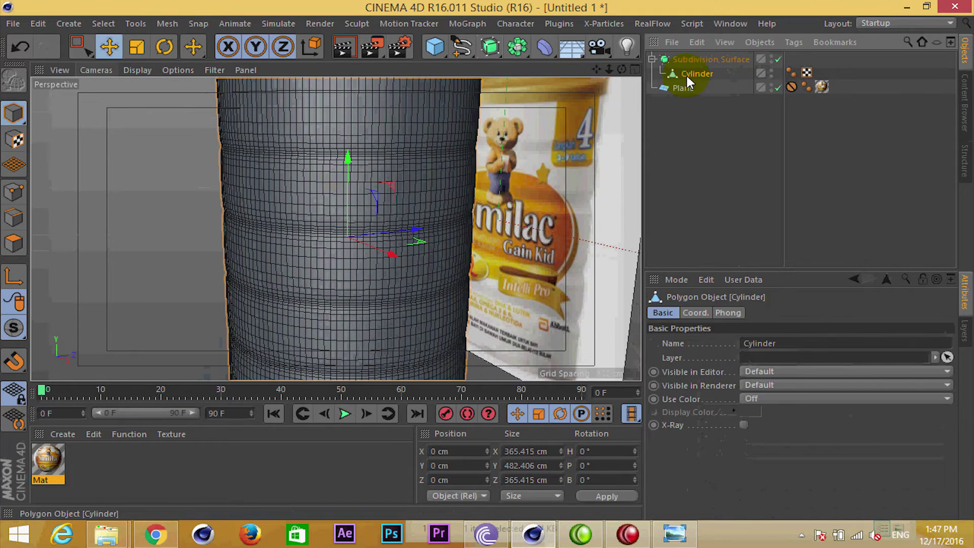
left_click(710, 59)
mouse_move(434, 156)
left_mouse_down()
mouse_move(497, 170)
mouse_move(482, 92)
mouse_move(504, 163)
left_mouse_up()
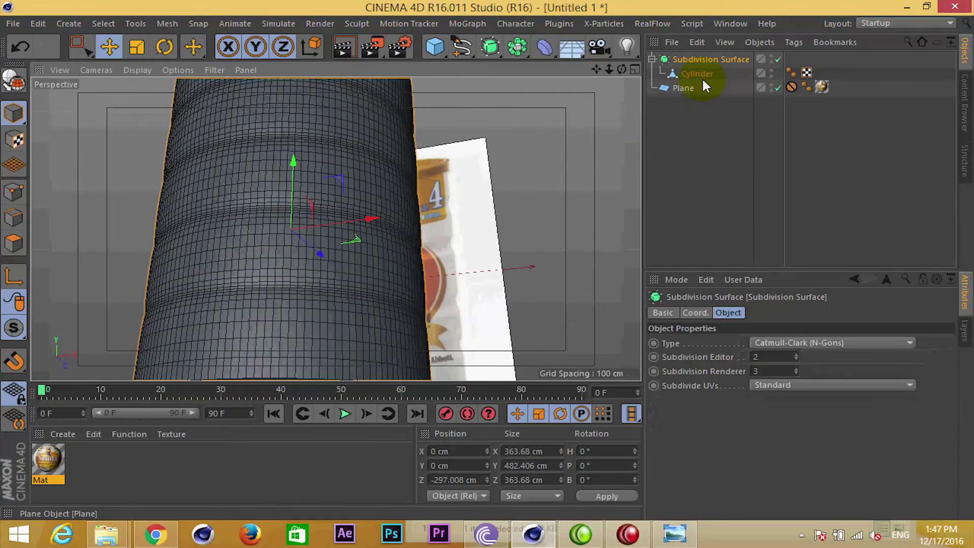
Disable smoothing and test-move the bottom cap's centre point in Point mode, then undo
left_click(777, 60)
mouse_move(333, 255)
left_mouse_down("alt")
mouse_move(350, 238)
mouse_move(631, 164)
left_mouse_up("alt")
left_click(696, 74)
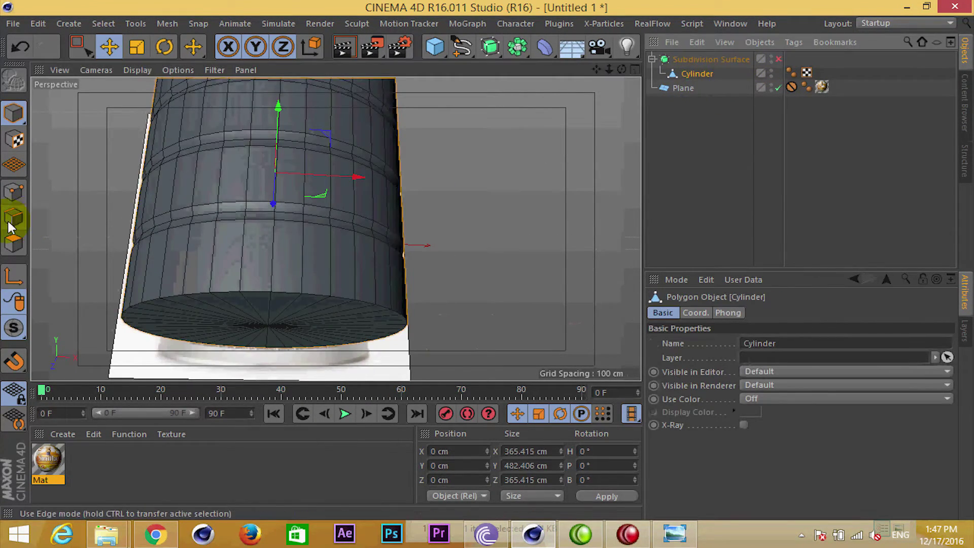
left_click(14, 193)
left_click(273, 292)
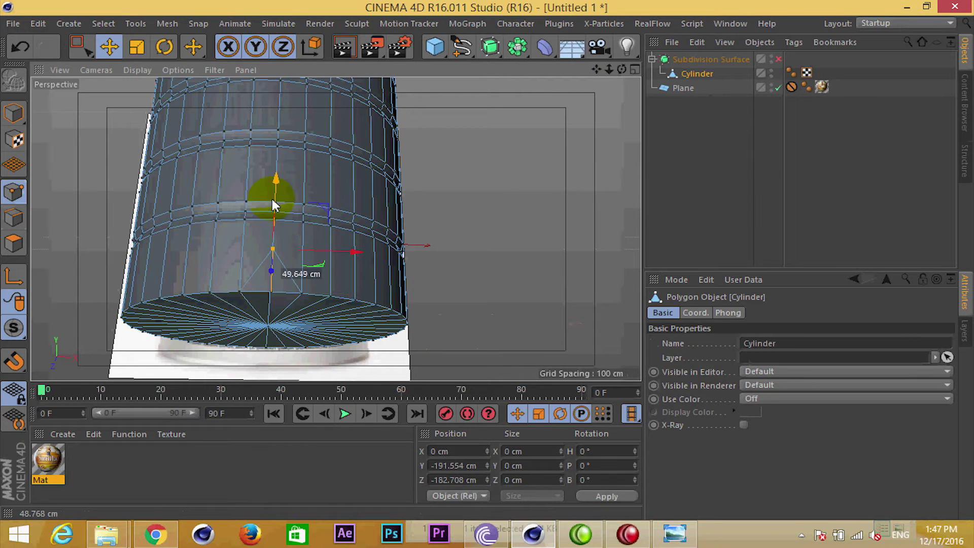
left_click_drag(269, 328, 303, 286, "alt")
key("ctrl+z")
Optimize all the cylinder's points to merge duplicates, then re-enable subdivision smoothing
scroll(304, 288, "down", 5)
key("ctrl+a")
right_click(311, 218)
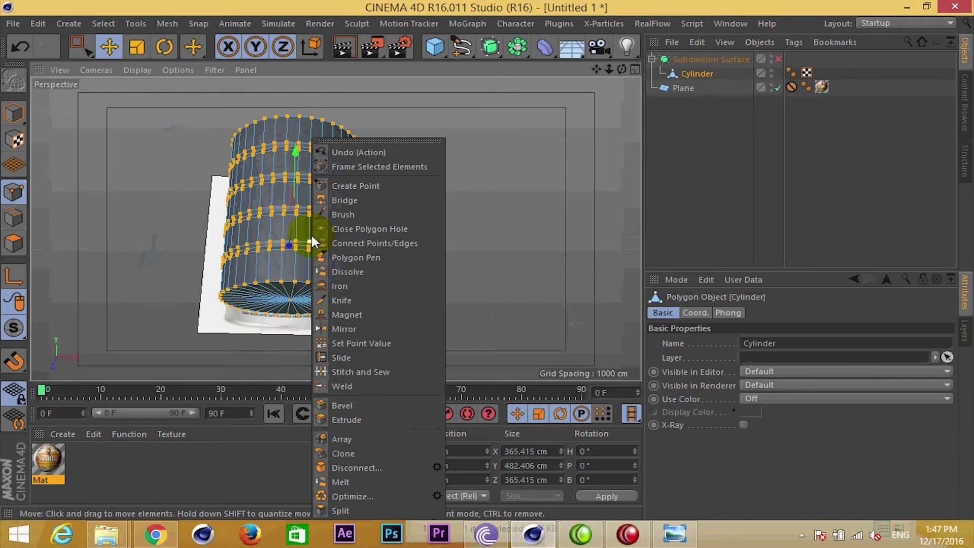
left_click(350, 496)
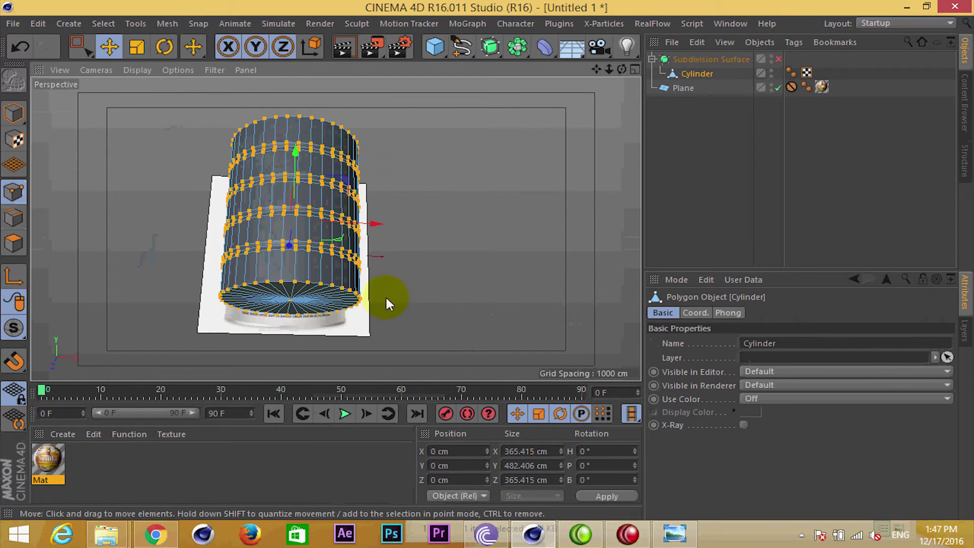
left_click(13, 112)
left_click(778, 60)
Toggle the Subdivision Surface on and off to compare the smoothed can with its base mesh
left_click_drag(434, 163, 472, 247, "alt")
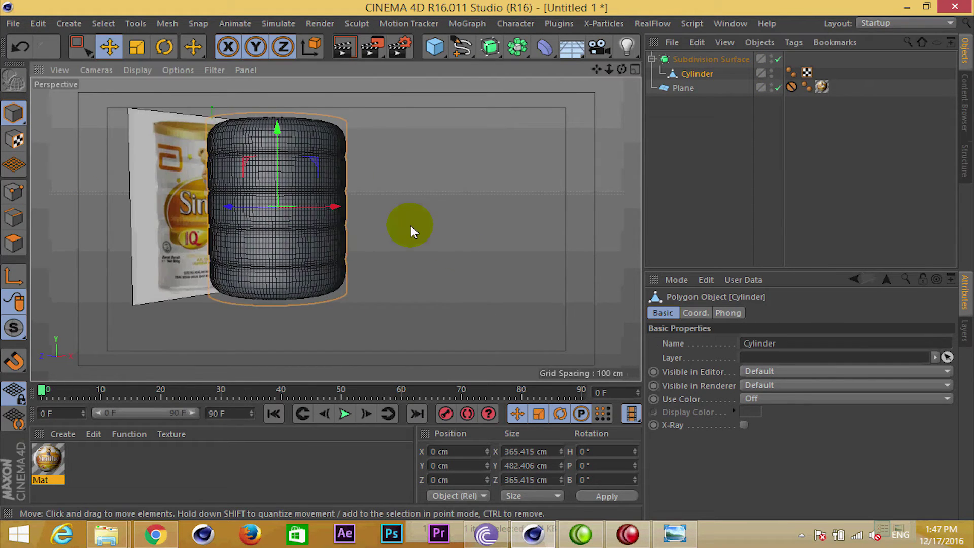
left_click(779, 60)
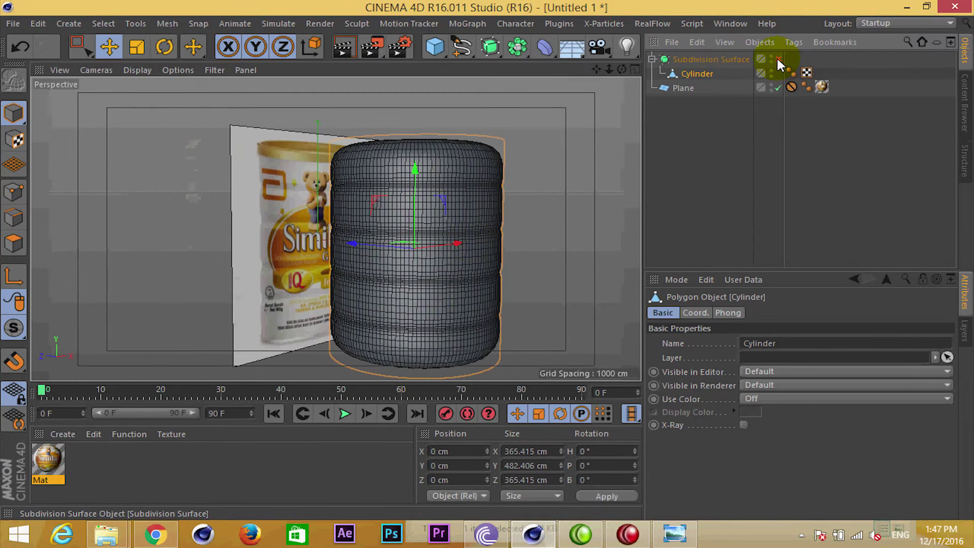
mouse_move(425, 209)
left_mouse_down("alt")
mouse_move(394, 184)
mouse_move(410, 215)
left_mouse_up("alt")
scroll(398, 195, "up", 3)
scroll(409, 216, "up", 2)
left_click(778, 59)
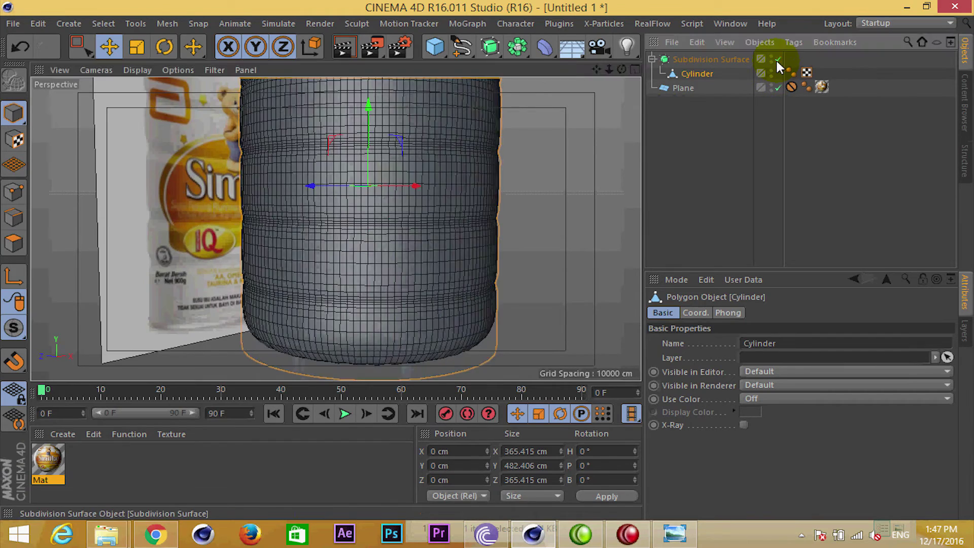
scroll(473, 217, "down", 2)
scroll(456, 230, "up", 3)
scroll(457, 218, "up", 1)
scroll(456, 208, "up", 3)
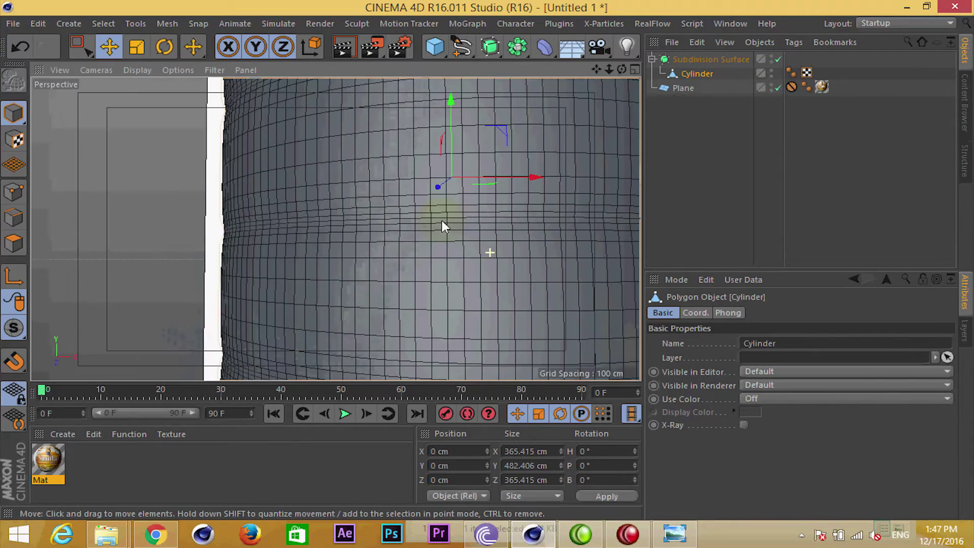
left_click(778, 59)
scroll(394, 213, "down", 1)
scroll(394, 239, "down", 2)
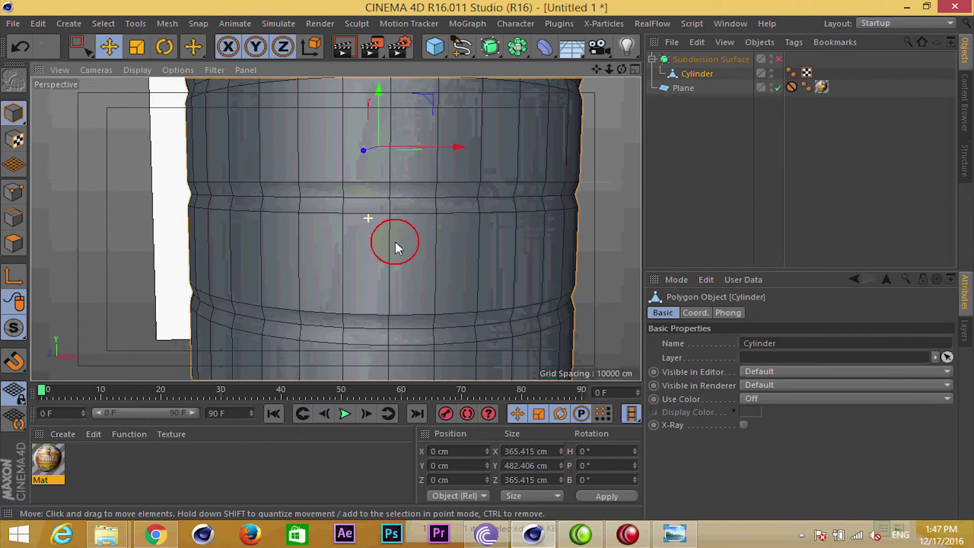
scroll(394, 239, "down", 2)
In Edge mode, scale the groove loops slightly inward to 352.686 cm, then deselect them
left_click(17, 216)
scroll(391, 262, "up", 2)
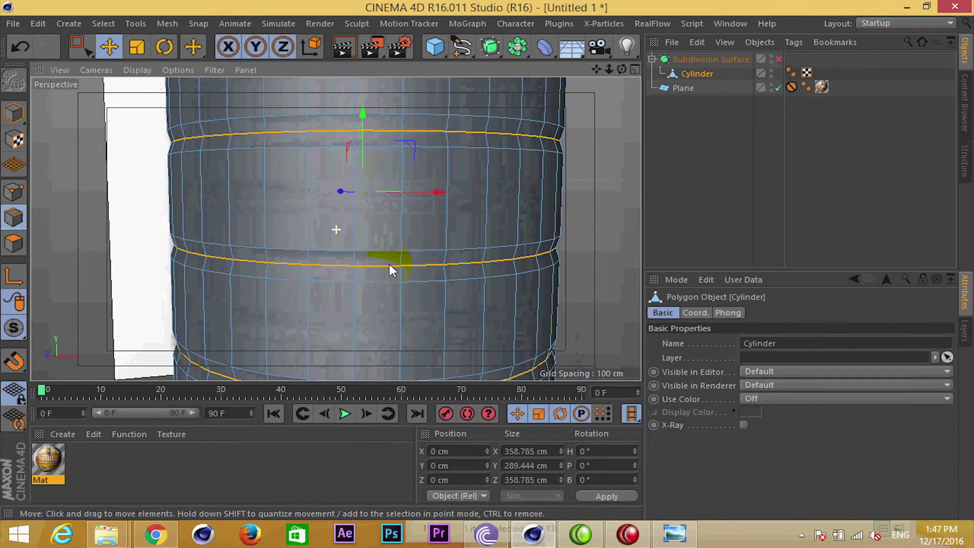
scroll(413, 223, "up", 2)
key("t")
scroll(404, 193, "up", 1)
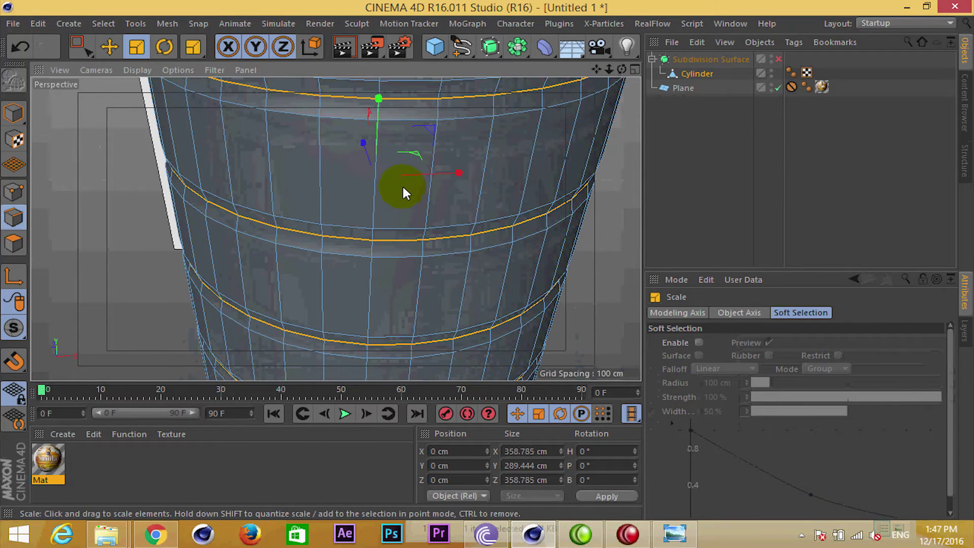
left_click_drag(415, 157, 409, 153)
scroll(380, 169, "down", 2)
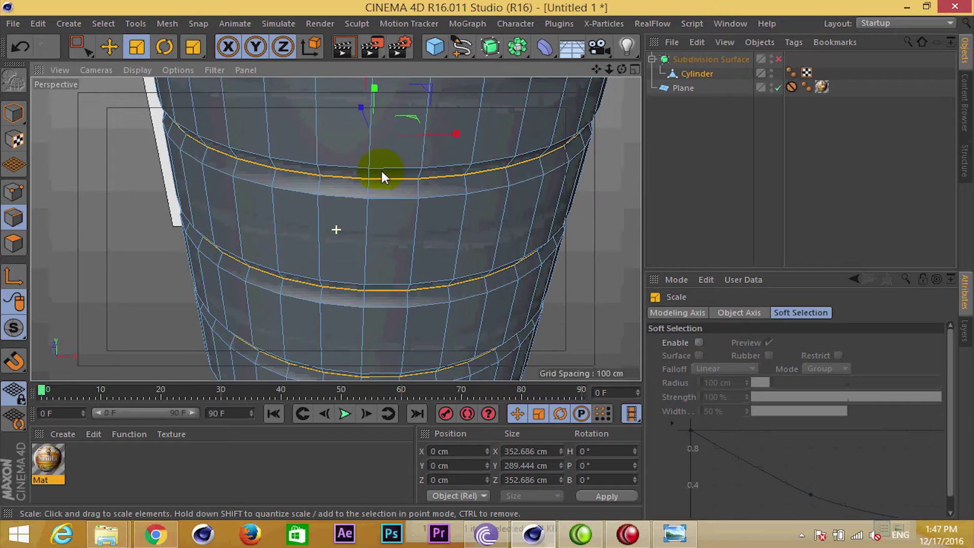
scroll(487, 203, "down", 2)
left_click(504, 223)
scroll(501, 227, "down", 1)
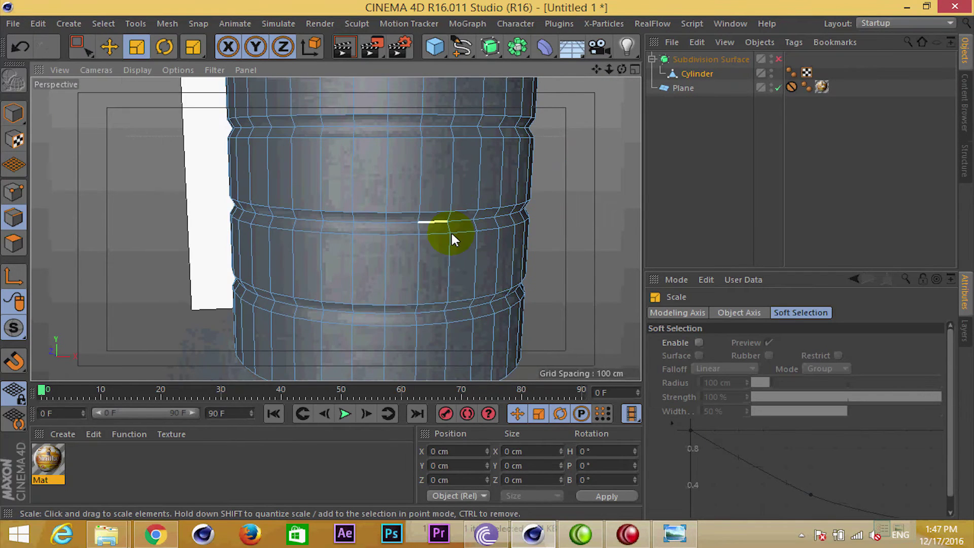
scroll(482, 229, "down", 1)
scroll(482, 232, "up", 1)
Set the Knife tool to Loop mode and switch off subdivision smoothing
key("k")
scroll(433, 198, "up", 1)
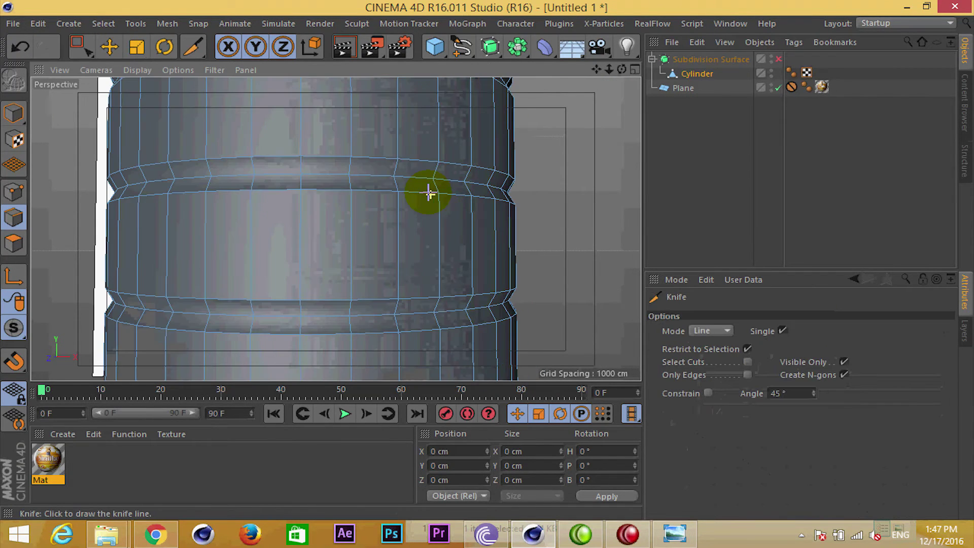
scroll(437, 168, "up", 1)
left_click(702, 335)
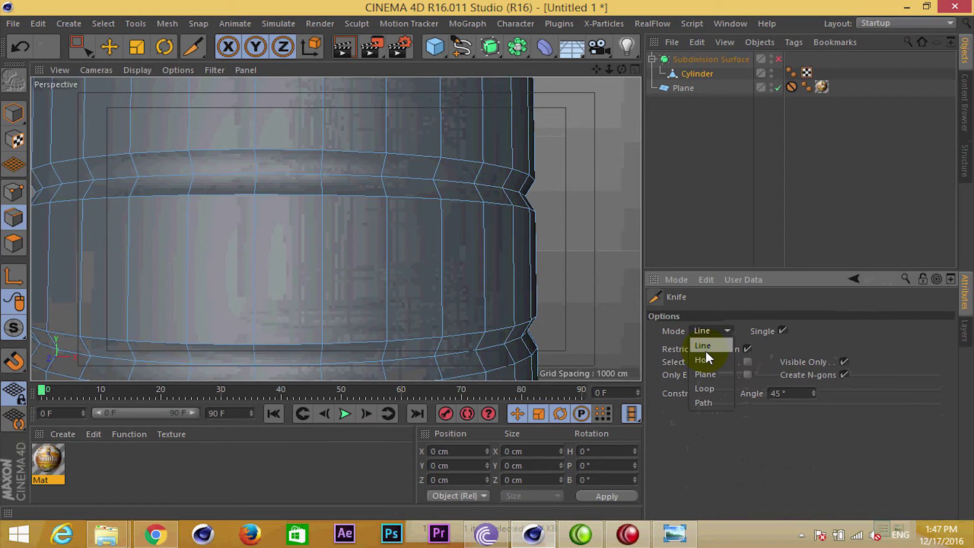
left_click(704, 388)
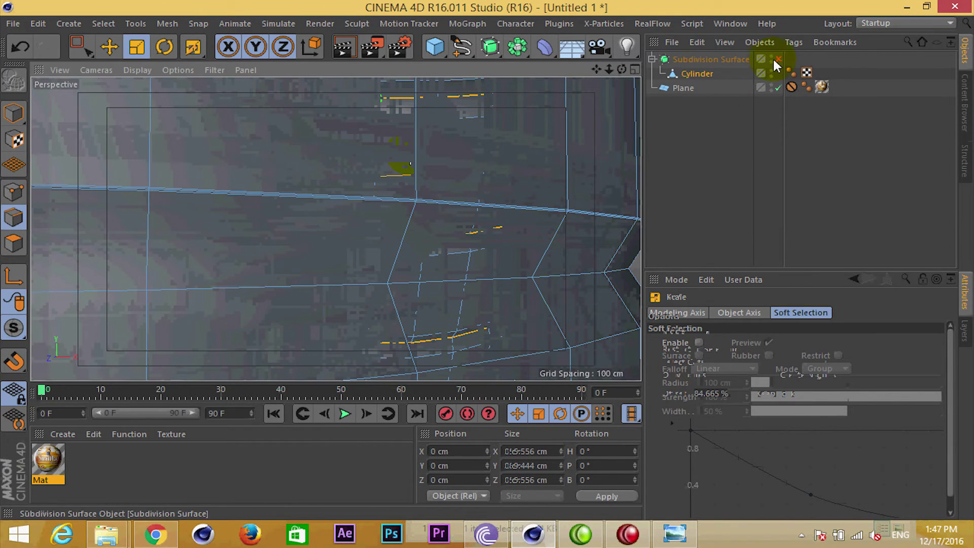
left_click(775, 60)
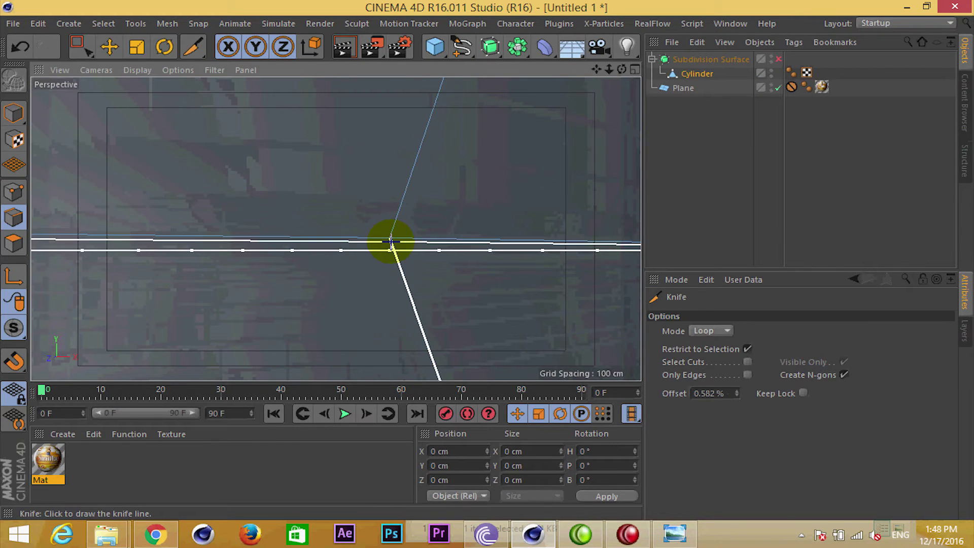
scroll(390, 242, "down", 3)
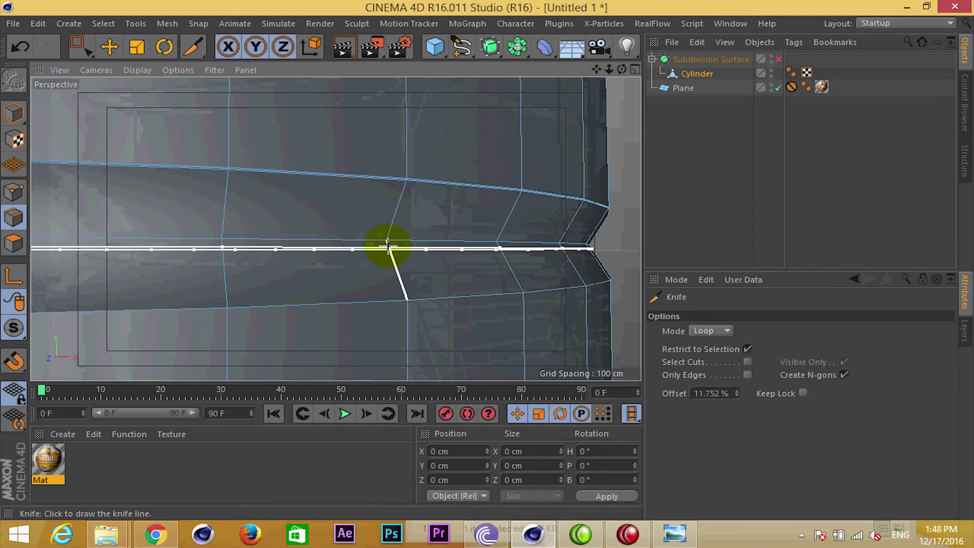
Cut two loops beside the groove edge and check them with smoothing on
left_click(388, 243)
scroll(387, 234, "up", 2)
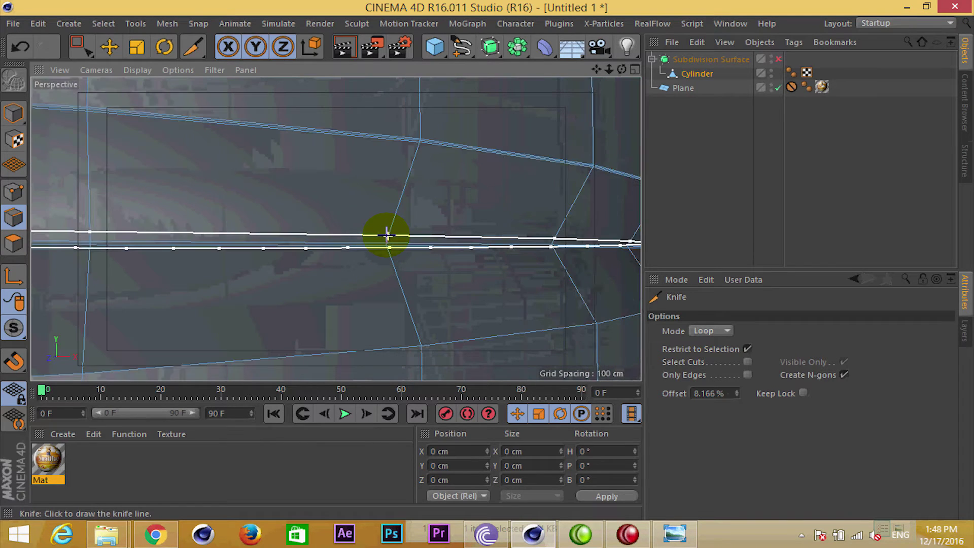
scroll(387, 235, "up", 2)
left_click(387, 237)
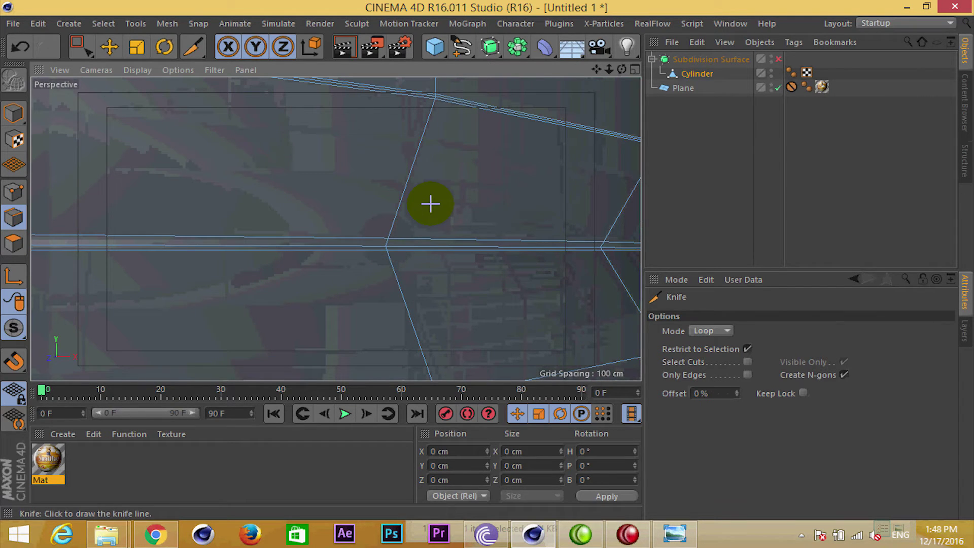
left_click(777, 60)
scroll(376, 227, "down", 3)
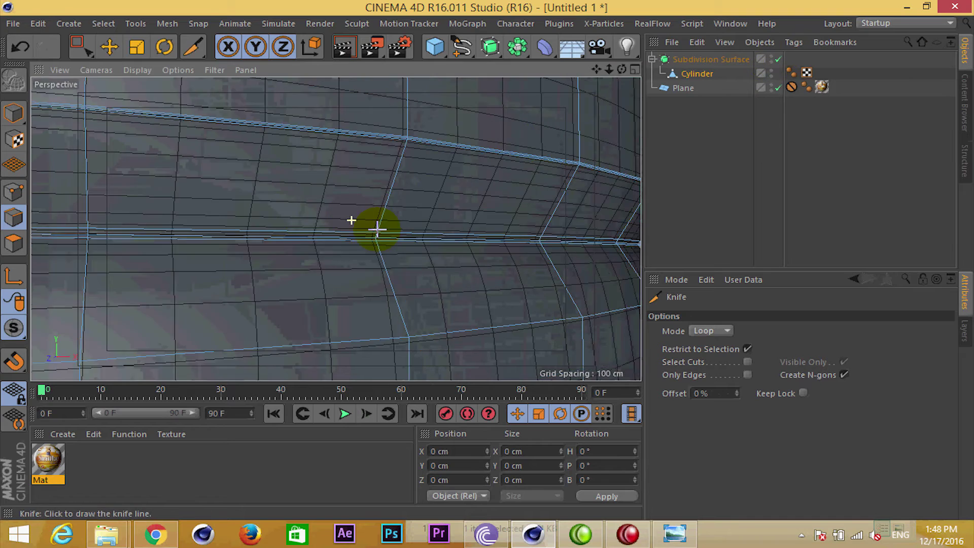
left_click(364, 258)
scroll(471, 287, "down", 3)
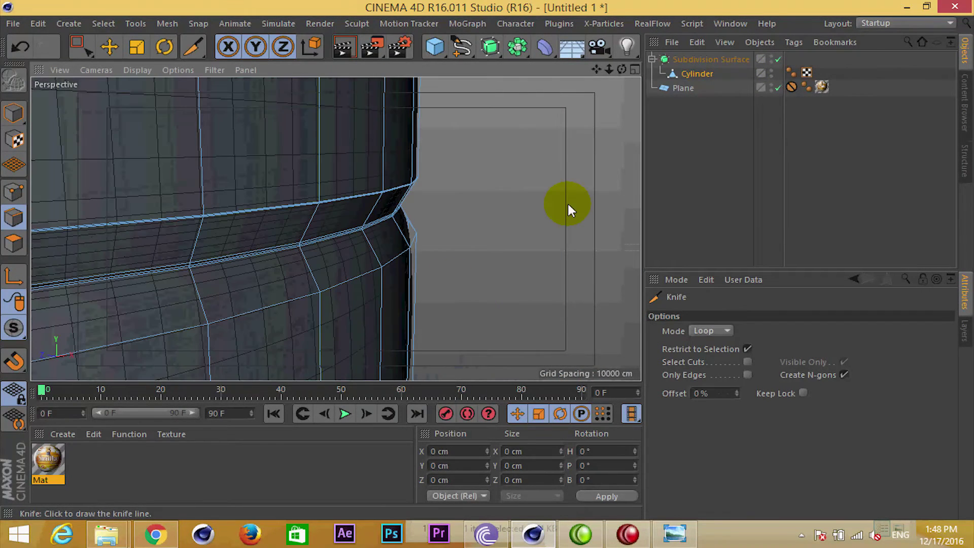
left_click(777, 58)
Cut three more supporting loops along the upper and lower groove edges
scroll(406, 187, "up", 2)
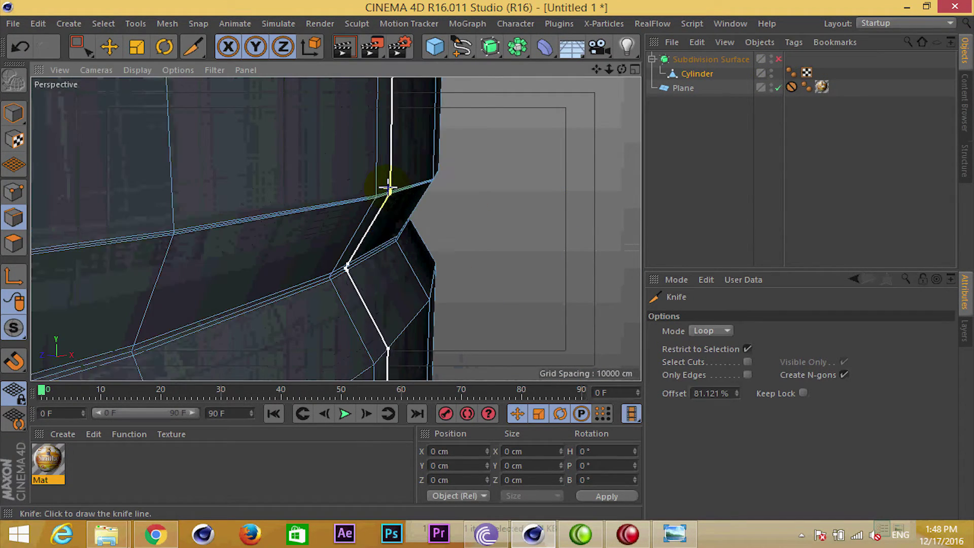
scroll(384, 183, "up", 1)
scroll(405, 228, "up", 1)
left_click(231, 253)
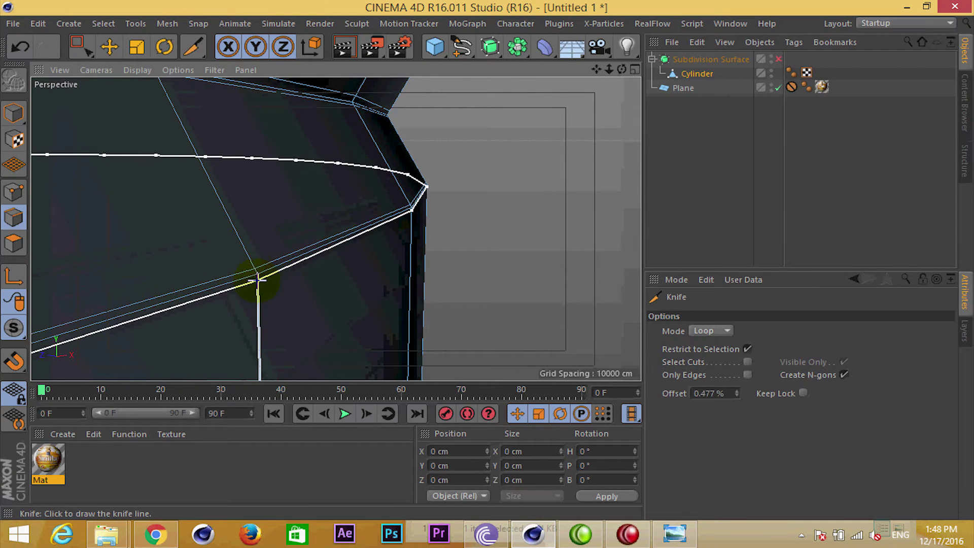
mouse_move(430, 229)
left_mouse_down("alt")
mouse_move(343, 231)
mouse_move(355, 261)
left_mouse_up("alt")
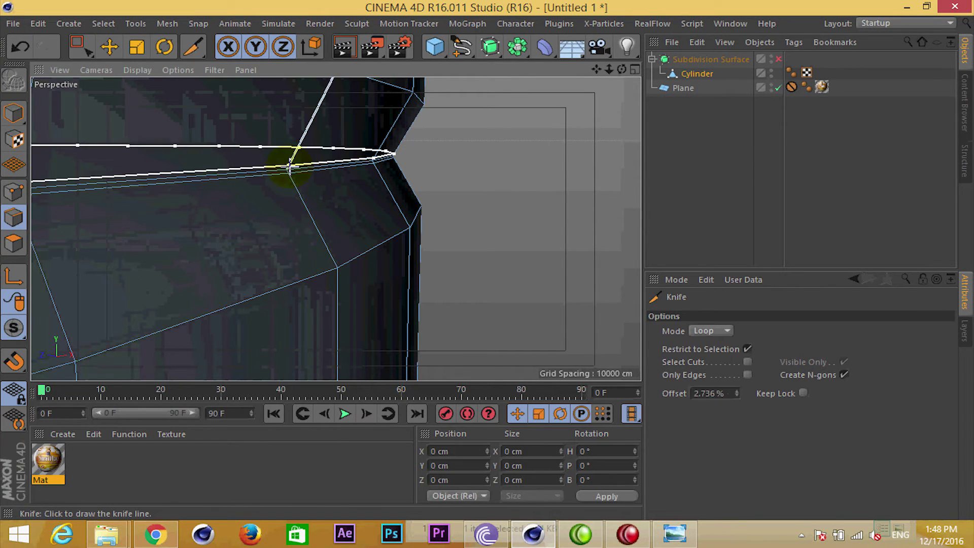
left_click(288, 173)
left_click(337, 262)
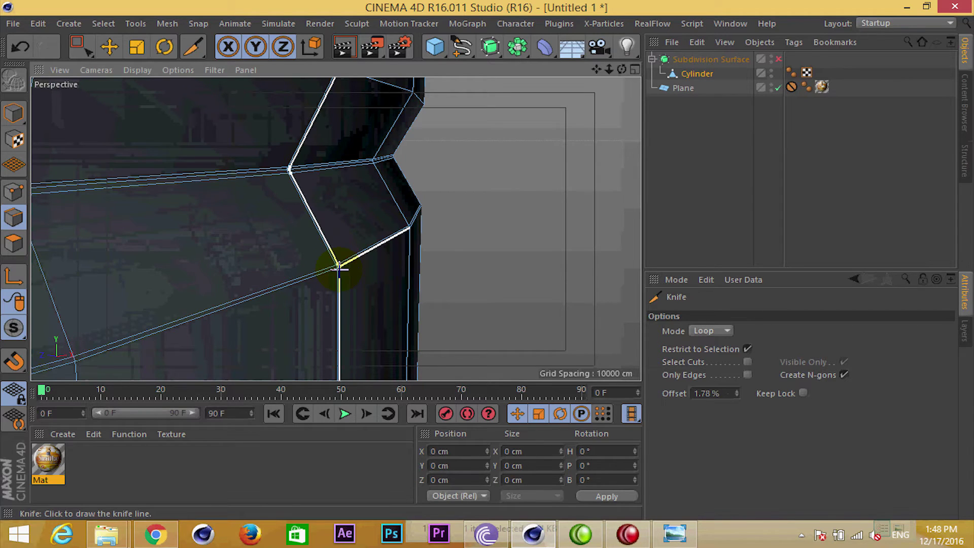
scroll(363, 178, "up", 2)
scroll(330, 267, "up", 2)
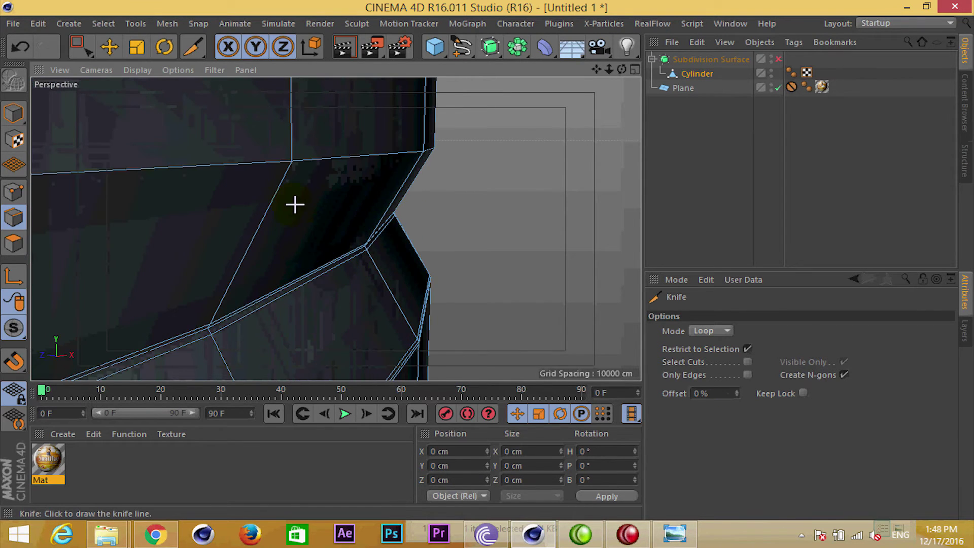
scroll(293, 202, "up", 1)
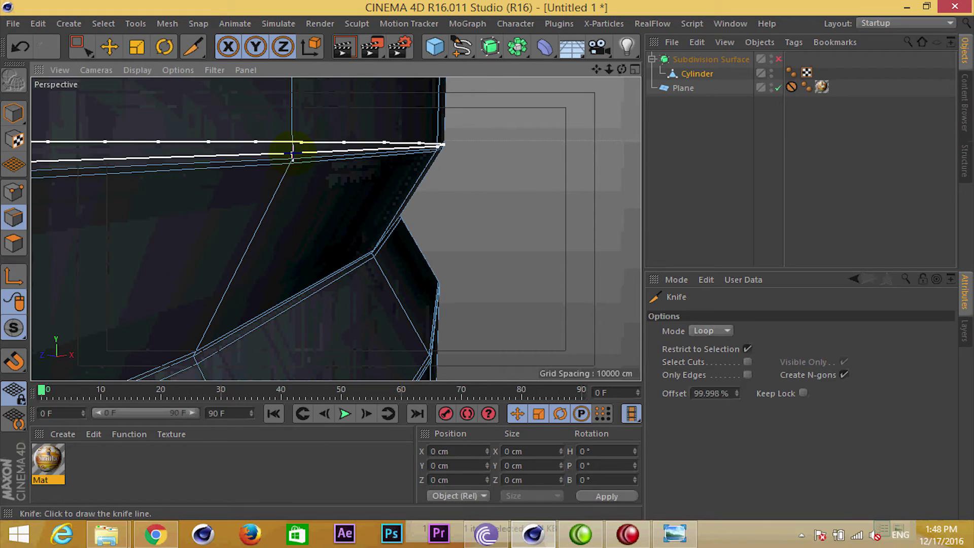
Re-enable smoothing, zoom out to the whole can, and return to Model mode with Move
left_click(779, 59)
scroll(421, 162, "down", 3)
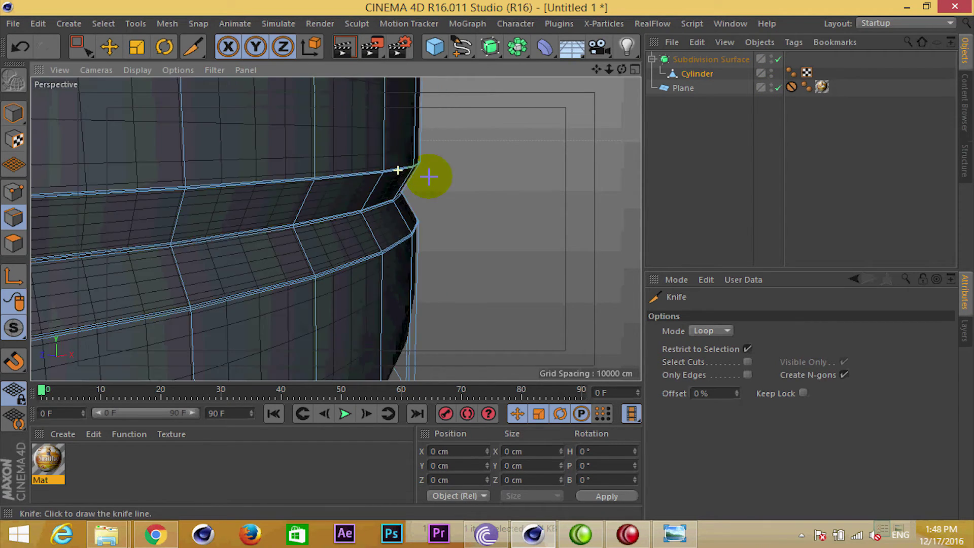
scroll(431, 174, "down", 3)
scroll(439, 196, "down", 2)
scroll(481, 261, "down", 2)
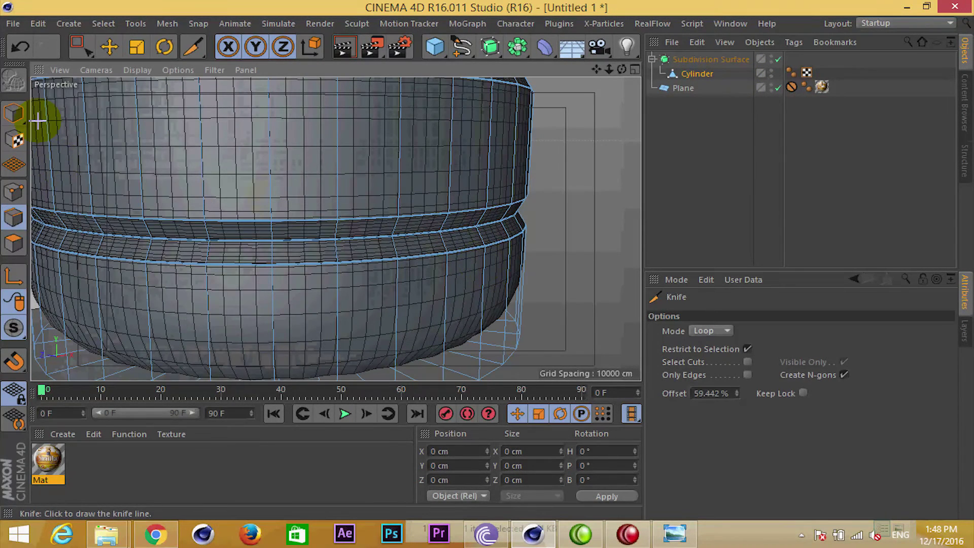
left_click(16, 116)
left_click(109, 47)
Orbit closer to the can, turn off subdivision smoothing, and select the Cylinder
scroll(457, 193, "down", 3)
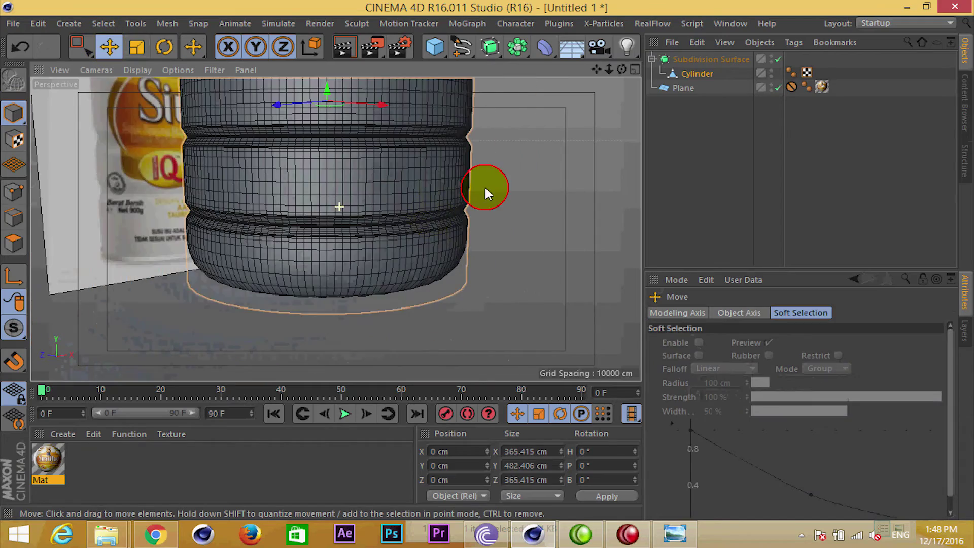
scroll(481, 187, "down", 1)
scroll(479, 187, "up", 3)
mouse_move(455, 228)
left_mouse_down("alt")
mouse_move(375, 178)
mouse_move(382, 121)
mouse_move(270, 139)
mouse_move(463, 223)
mouse_move(756, 110)
left_mouse_up("alt")
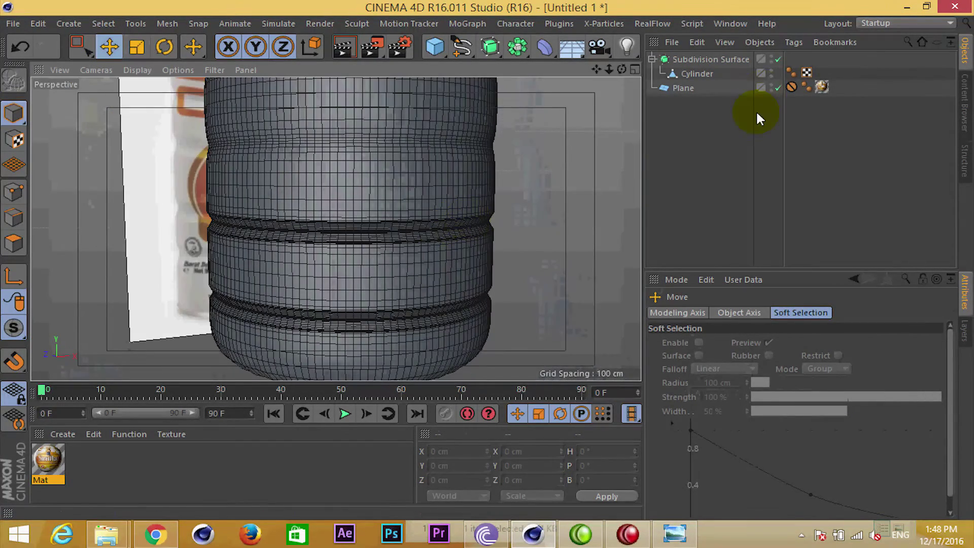
left_click(776, 59)
left_click(340, 162)
scroll(341, 162, "up", 3)
scroll(397, 206, "up", 3)
scroll(393, 192, "up", 3)
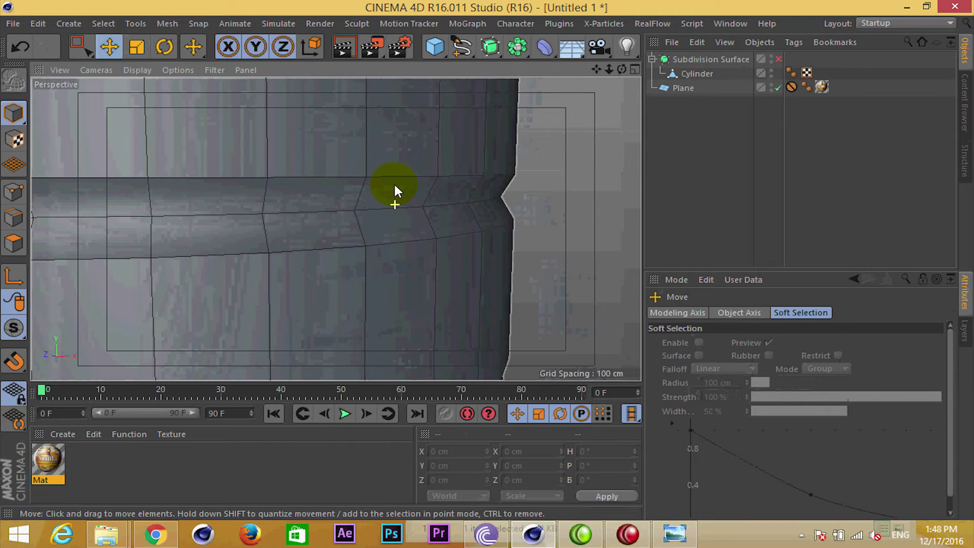
In Edge mode, knife two loop cuts hugging the rim groove
left_click(14, 217)
key("k")
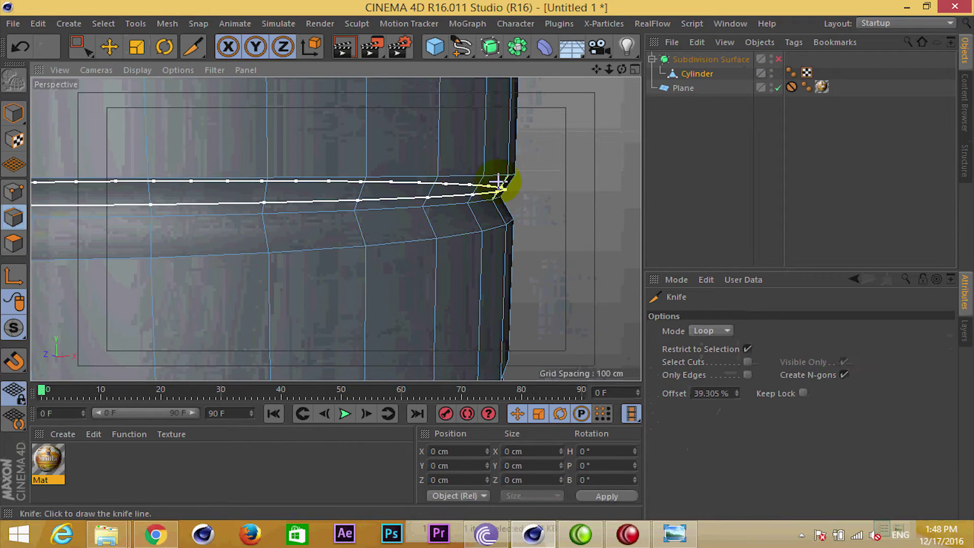
scroll(479, 169, "up", 2)
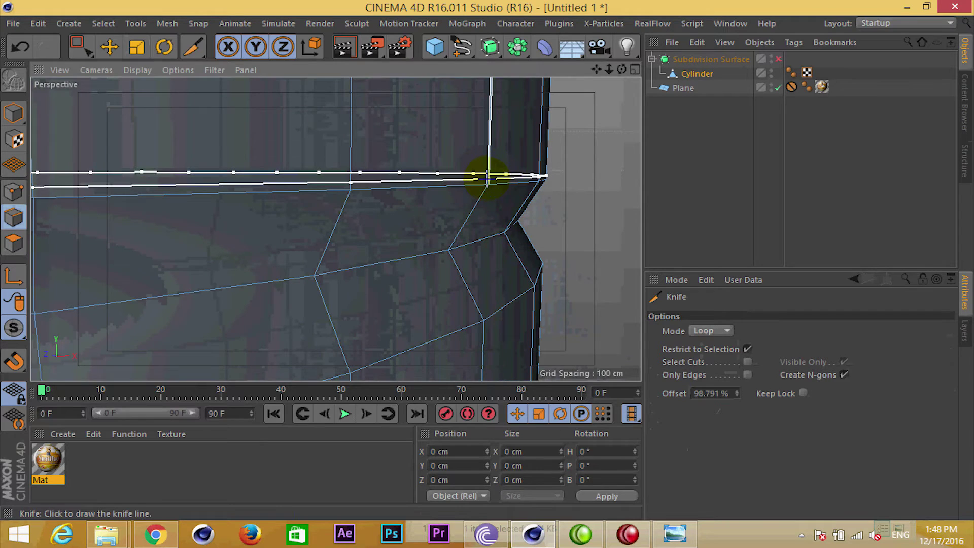
scroll(446, 248, "up", 3)
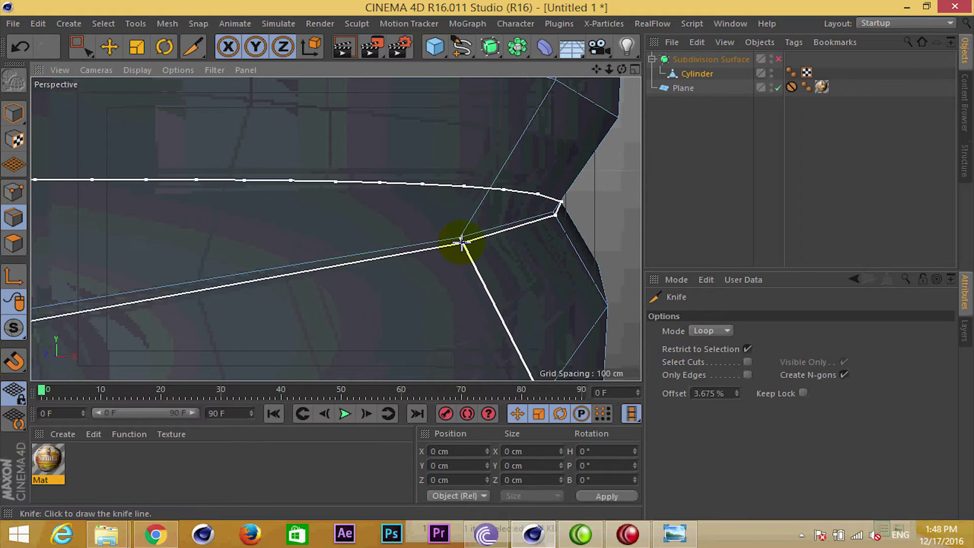
left_click(462, 242)
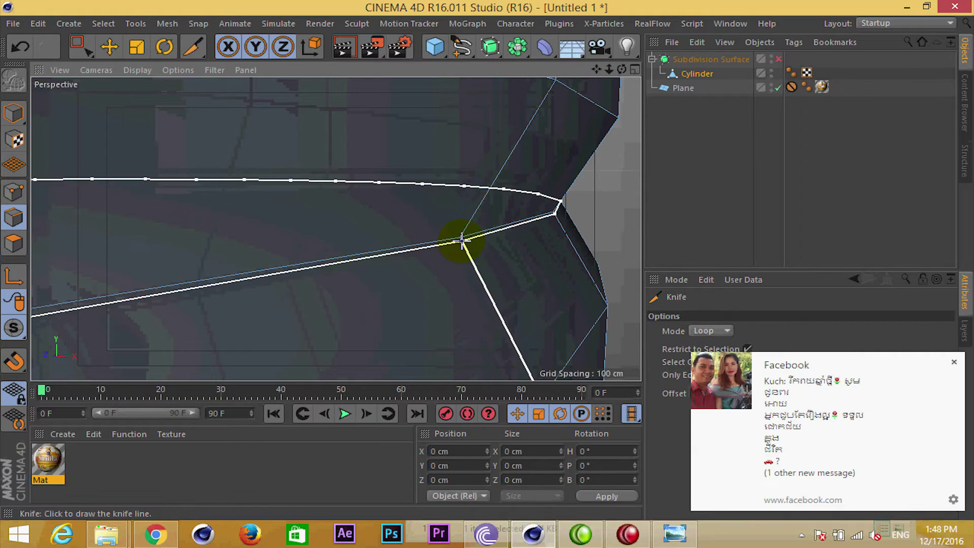
left_click(953, 362)
scroll(464, 231, "up", 2)
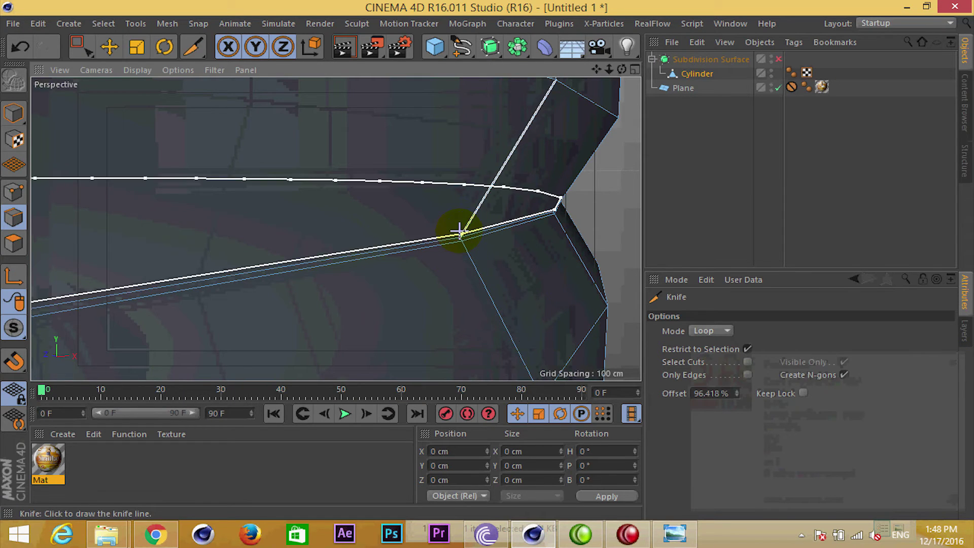
scroll(460, 231, "up", 1)
scroll(461, 233, "up", 2)
mouse_move(463, 235)
left_mouse_down("alt")
mouse_move(478, 180)
mouse_move(425, 265)
mouse_move(512, 159)
mouse_move(487, 233)
mouse_move(407, 167)
mouse_move(393, 258)
mouse_move(500, 245)
mouse_move(476, 235)
mouse_move(434, 336)
mouse_move(444, 147)
mouse_move(525, 93)
left_mouse_up("alt")
left_click(393, 258)
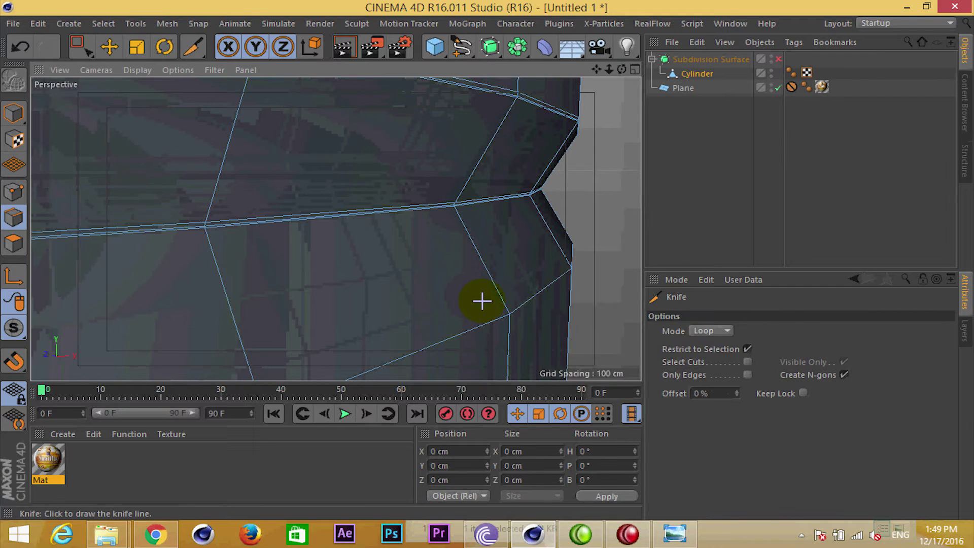
Return to Model mode with Move, re-enable smoothing, and view the whole can
left_click(511, 321)
left_click(13, 112)
right_click_drag(522, 239, 434, 173, "alt")
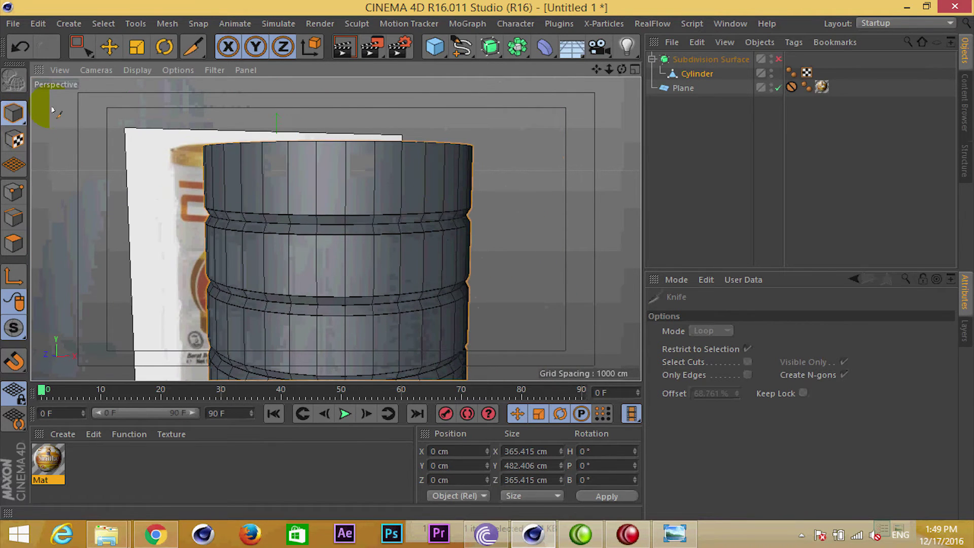
left_click(110, 46)
left_click(510, 145)
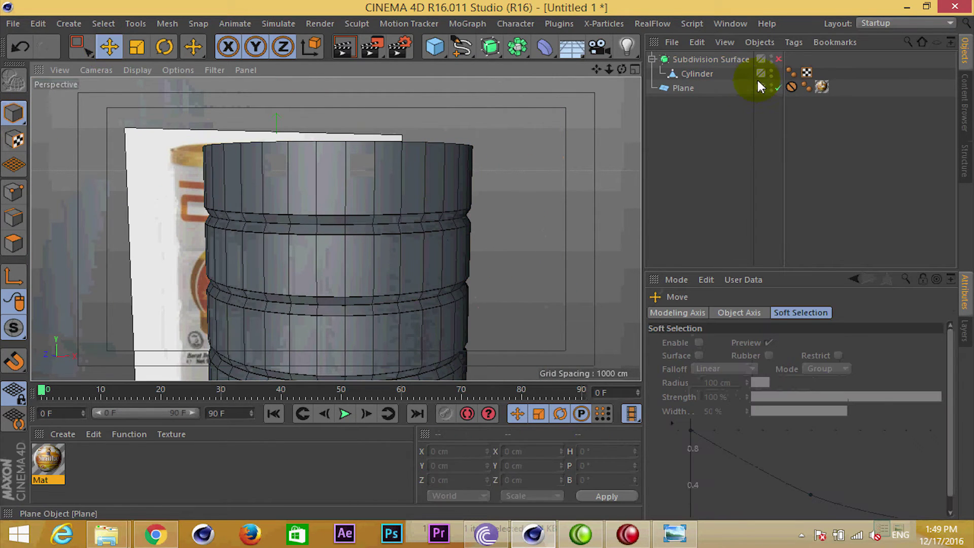
left_click(778, 59)
left_click_drag(482, 214, 489, 142, "alt")
right_click_drag(489, 141, 430, 261, "alt")
mouse_move(431, 262)
left_mouse_down("alt")
mouse_move(437, 148)
mouse_move(479, 265)
mouse_move(449, 239)
mouse_move(418, 239)
mouse_move(494, 208)
left_mouse_up("alt")
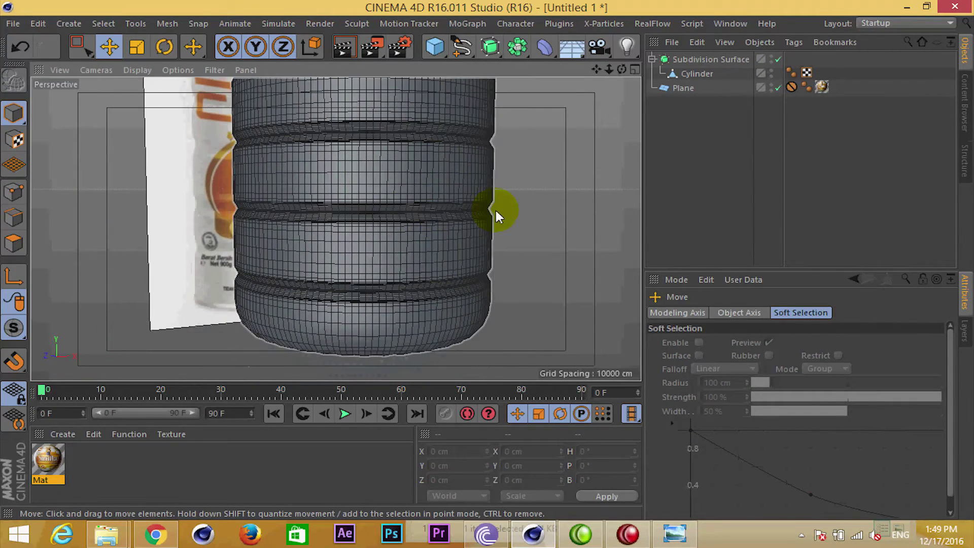
Turn smoothing off again to inspect the low-poly cage and its triangle-fan top cap
left_click(778, 59)
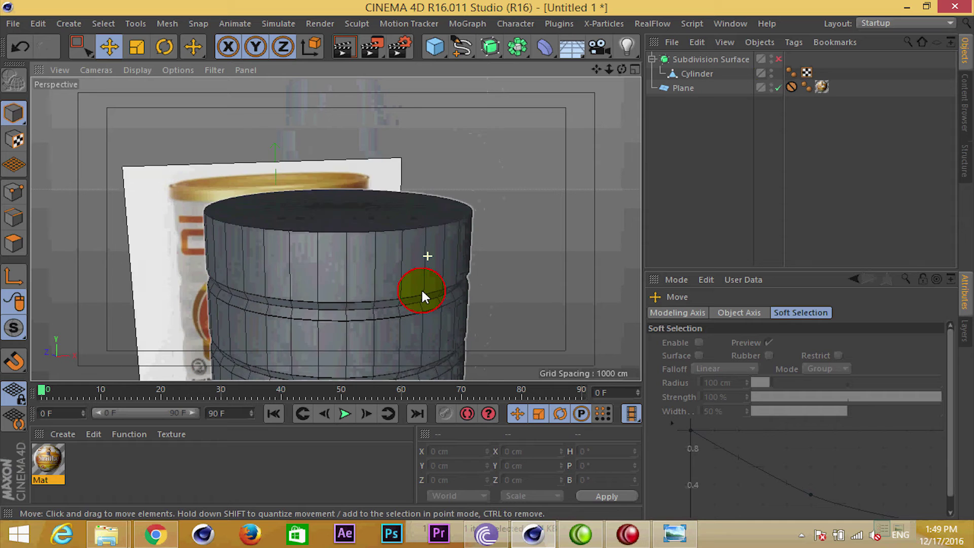
left_click_drag(426, 257, 404, 270, "alt")
left_click(14, 244)
Select the cylinder's top cap polygons with Live Selection and delete them
left_click(315, 239)
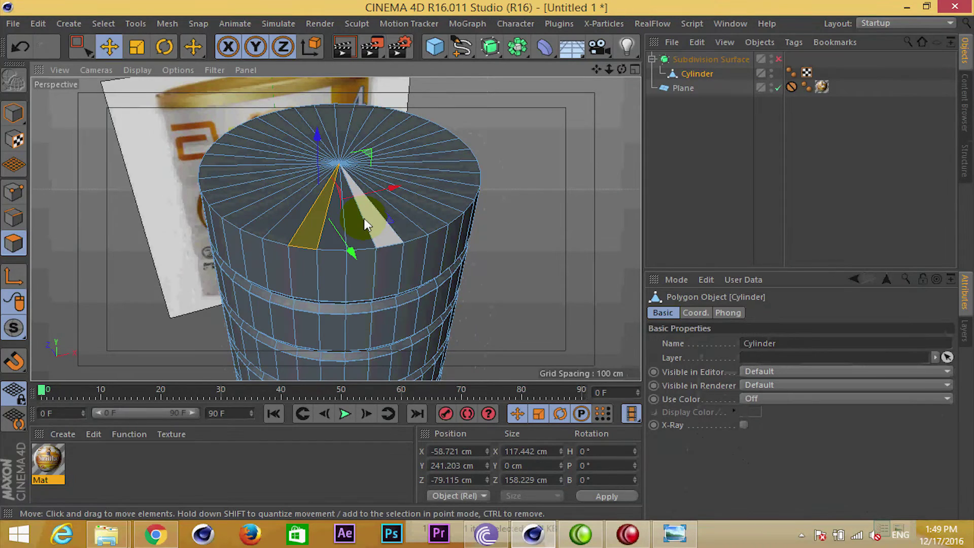
key("9")
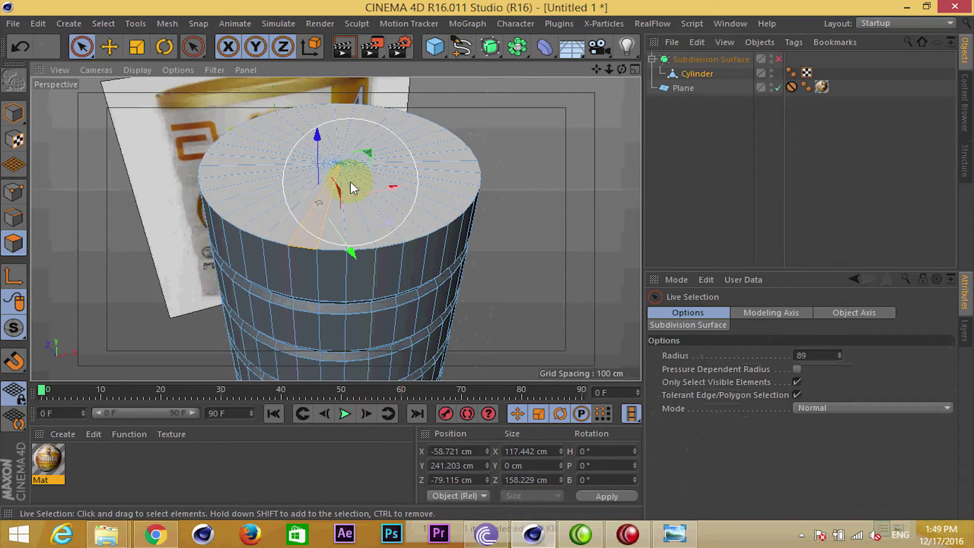
left_click(349, 179)
key("Delete")
Return to Model mode and toggle Subdivision Surface on and off to inspect the open can
mouse_move(353, 186)
left_mouse_down("alt")
mouse_move(407, 203)
mouse_move(439, 242)
mouse_move(392, 333)
mouse_move(429, 330)
left_mouse_up("alt")
left_click(13, 112)
scroll(395, 177, "up", 3)
scroll(399, 183, "up", 3)
scroll(477, 178, "up", 3)
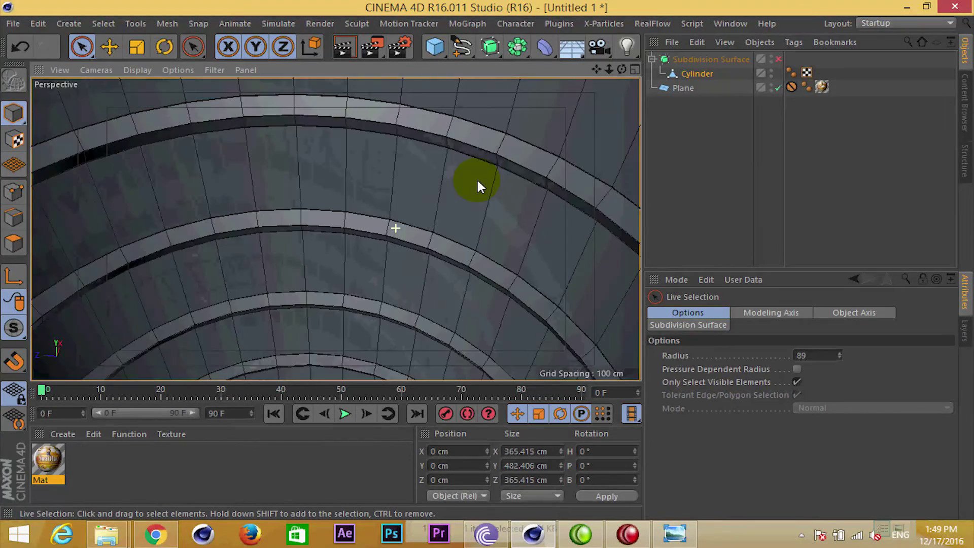
scroll(464, 155, "up", 2)
left_click_drag(465, 158, 415, 178, "alt")
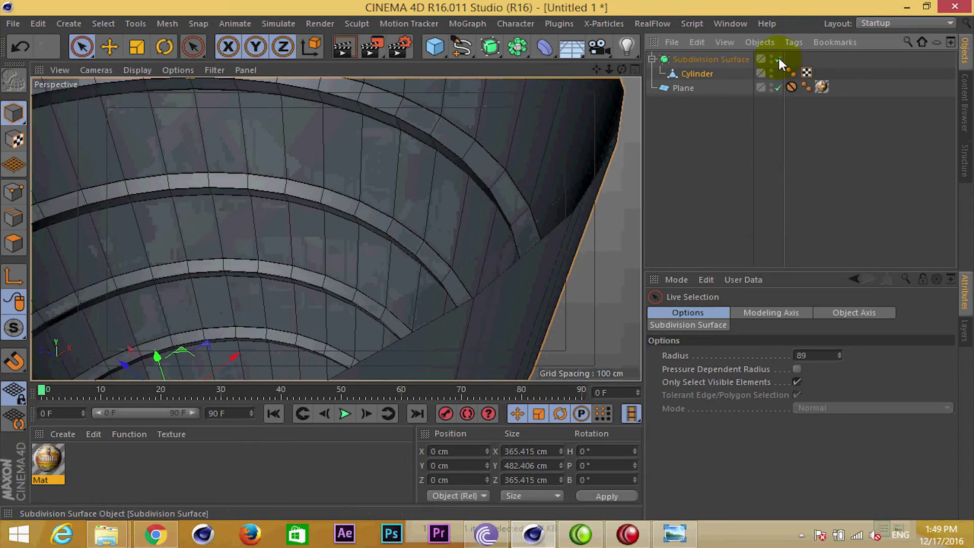
left_click(778, 59)
mouse_move(508, 177)
left_mouse_down("alt")
mouse_move(570, 173)
mouse_move(764, 97)
left_mouse_up("alt")
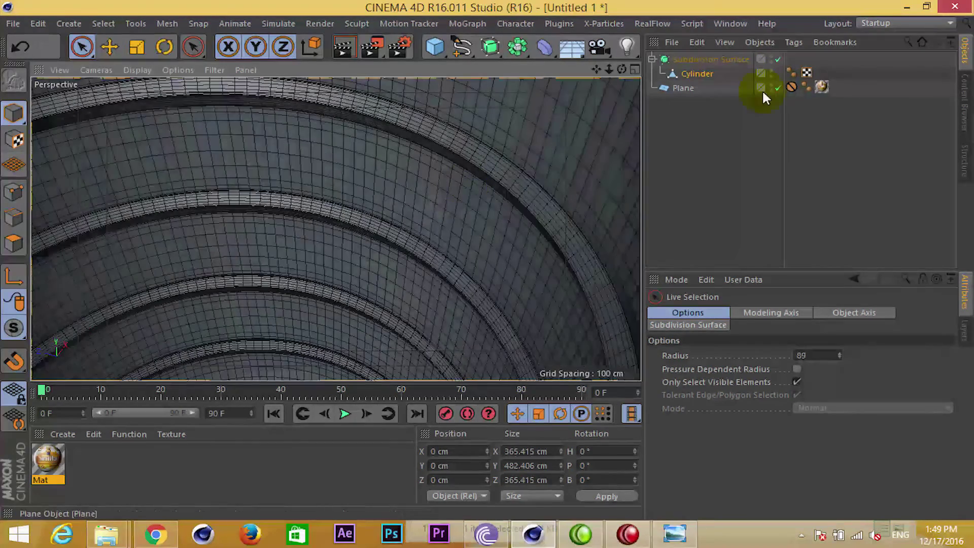
left_click(778, 60)
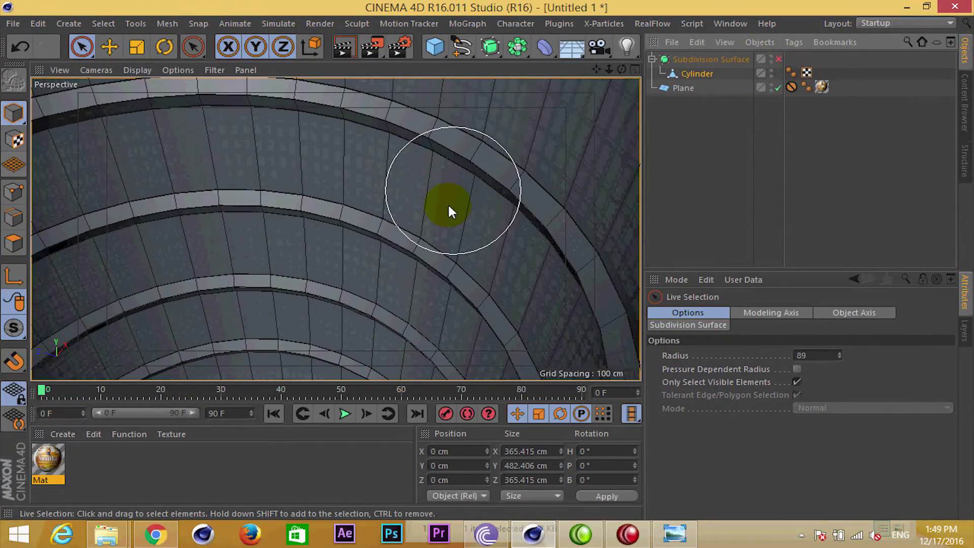
Orbit around the can's outer wall and rim bulge, switching the smoothed view back on
left_click_drag(447, 203, 427, 172, "alt")
scroll(419, 211, "down", 3)
mouse_move(418, 211)
left_mouse_down("alt")
mouse_move(424, 169)
mouse_move(372, 120)
mouse_move(371, 171)
mouse_move(452, 217)
mouse_move(479, 209)
left_mouse_up("alt")
scroll(473, 302, "up", 3)
scroll(381, 161, "up", 2)
left_click(779, 59)
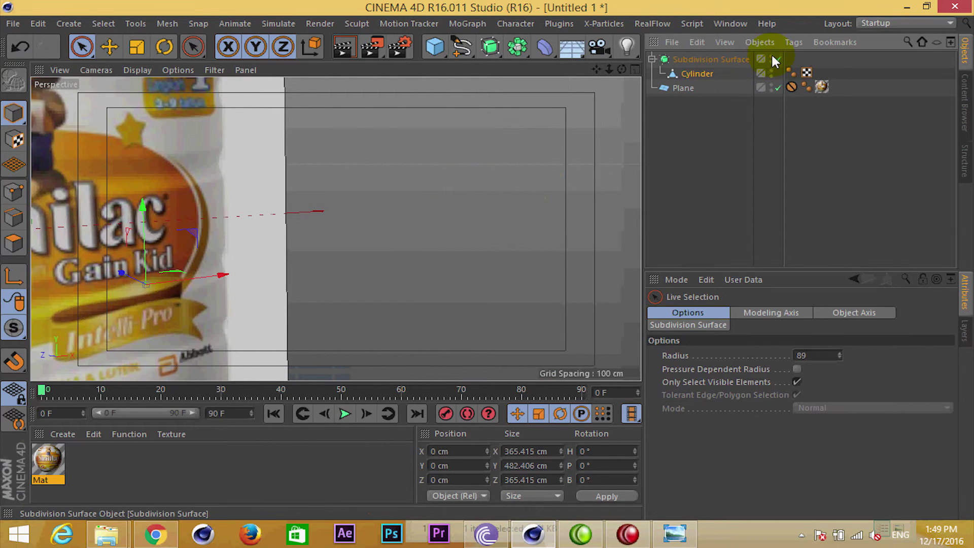
left_click(770, 58)
mouse_move(470, 203)
left_mouse_down("alt")
mouse_move(382, 224)
mouse_move(424, 229)
left_mouse_up("alt")
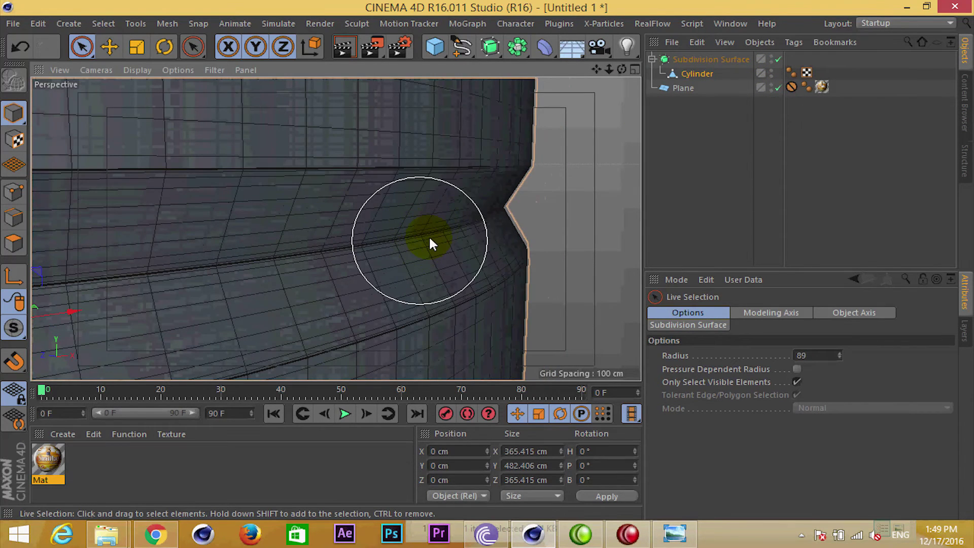
key("ctrl+z")
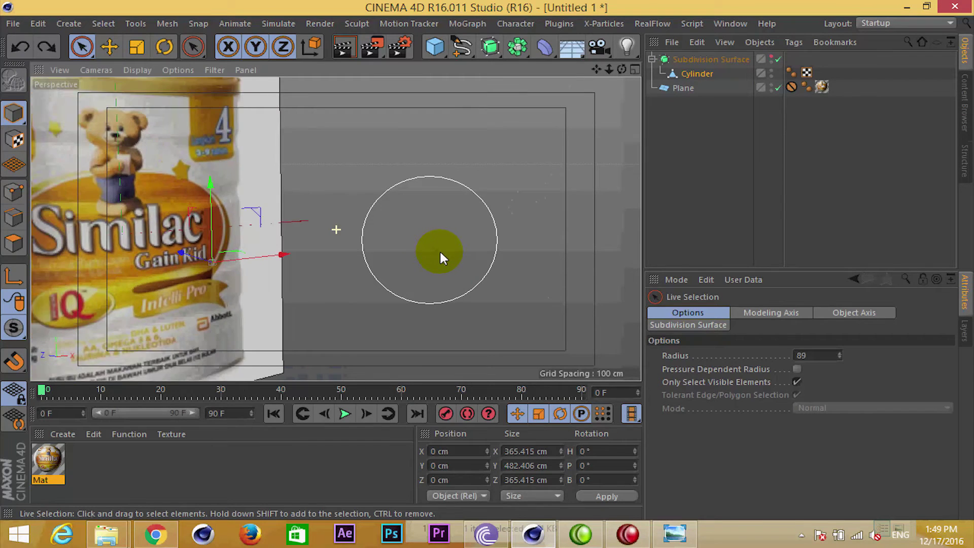
Show the smoothed can, zoom in, and compare it against the unsmoothed cage
left_click(771, 58)
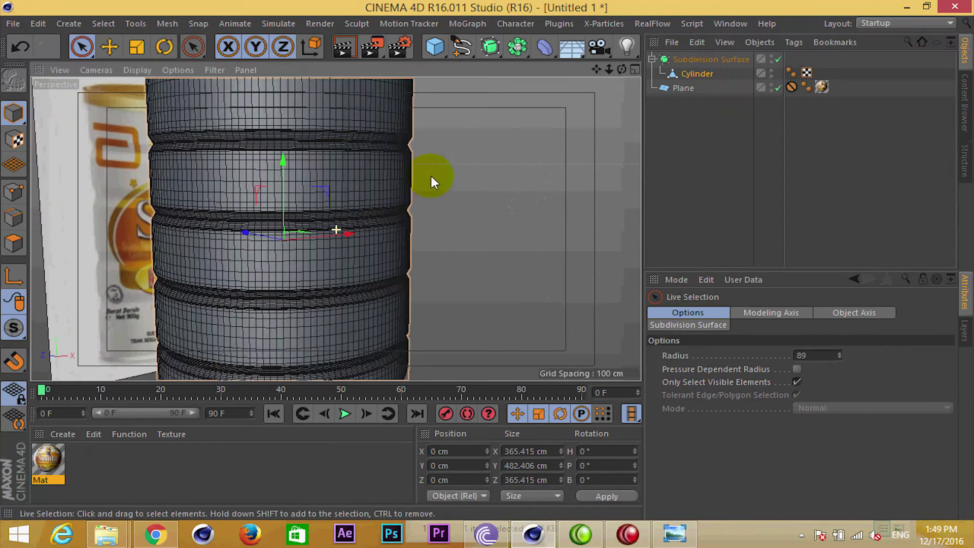
left_click(109, 47)
scroll(386, 220, "up", 3)
scroll(390, 220, "up", 3)
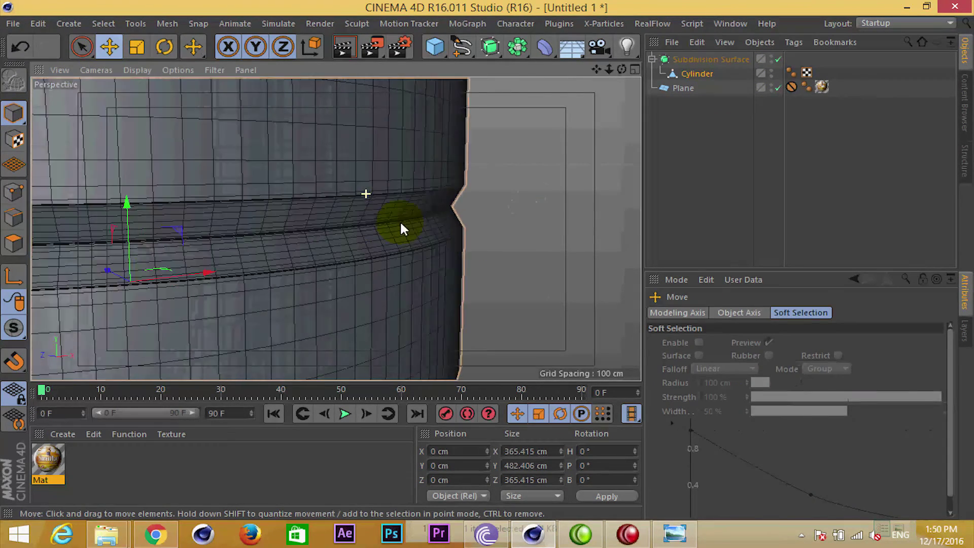
scroll(401, 223, "up", 3)
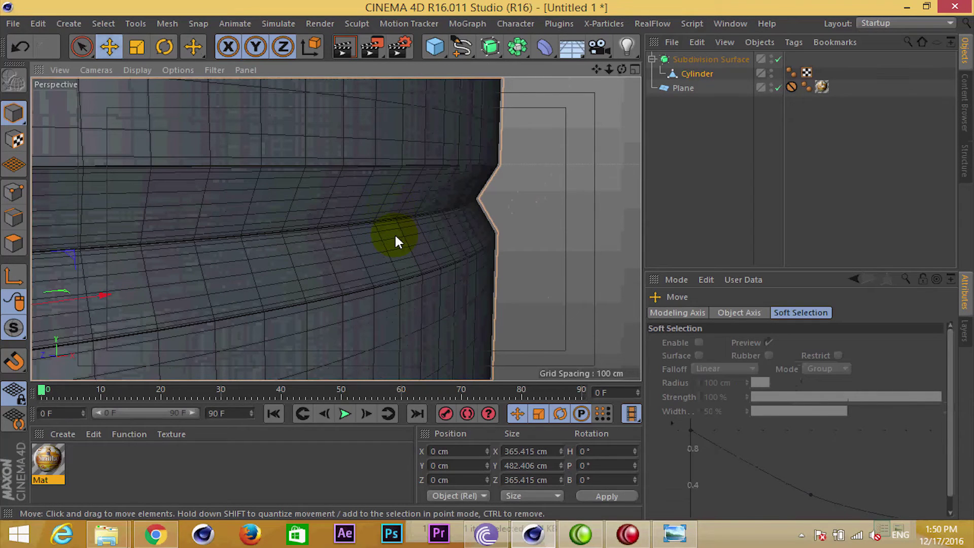
key("ctrl+z")
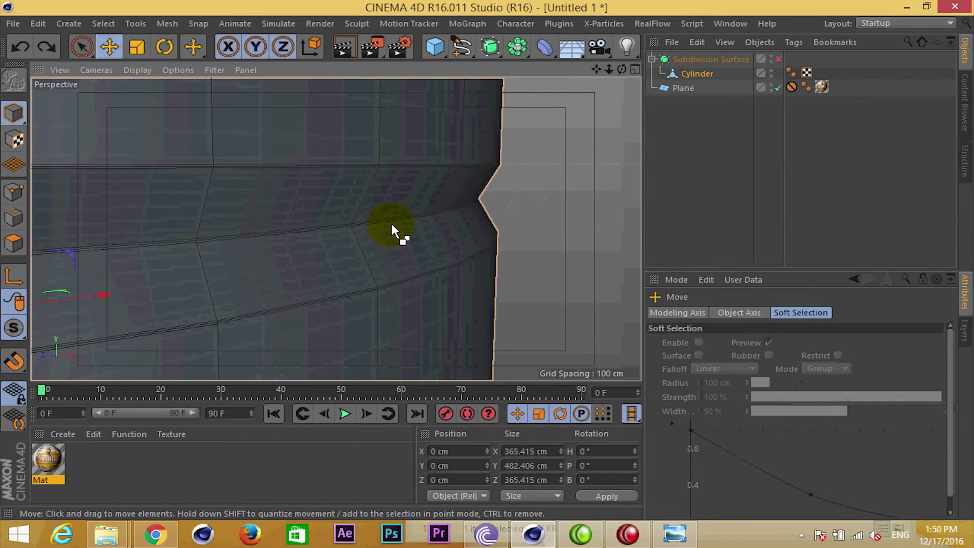
key("ctrl+z")
key("ctrl+z")
key("ctrl+z")
key("ctrl+y")
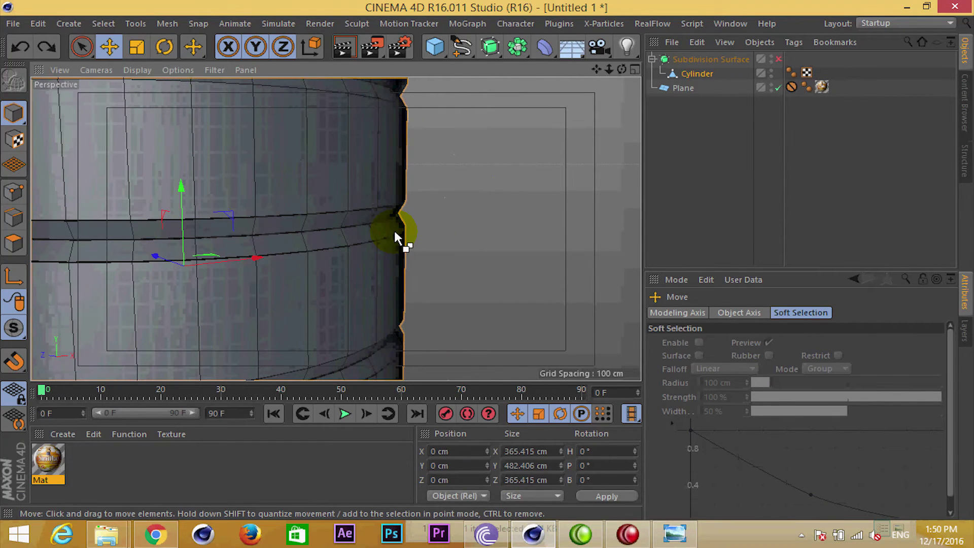
key("ctrl+z")
key("ctrl+z")
key("ctrl+z")
key("ctrl+z")
key("ctrl+y")
key("ctrl+y")
Zoom and orbit close to a rim groove, ending on the unsmoothed cage
scroll(394, 229, "down", 2)
scroll(395, 231, "down", 3)
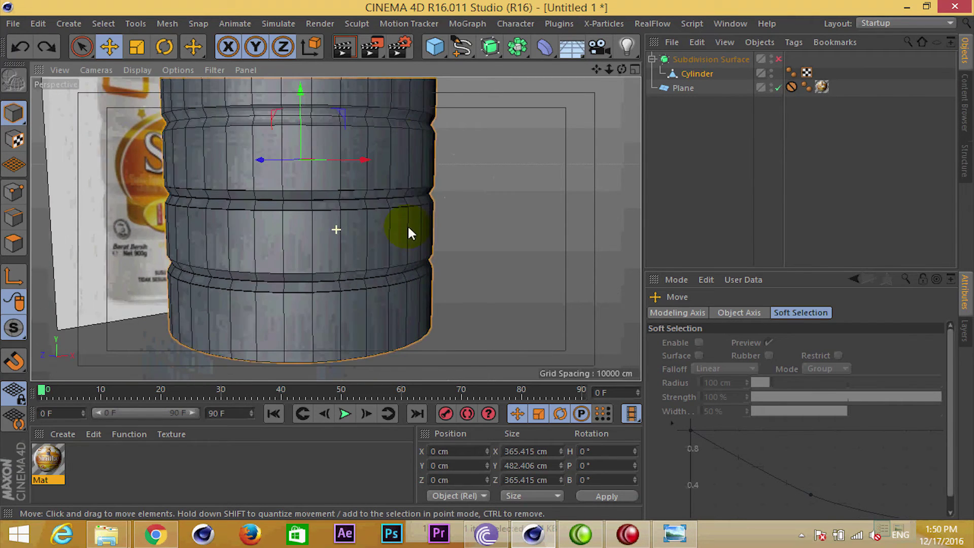
scroll(407, 228, "down", 3)
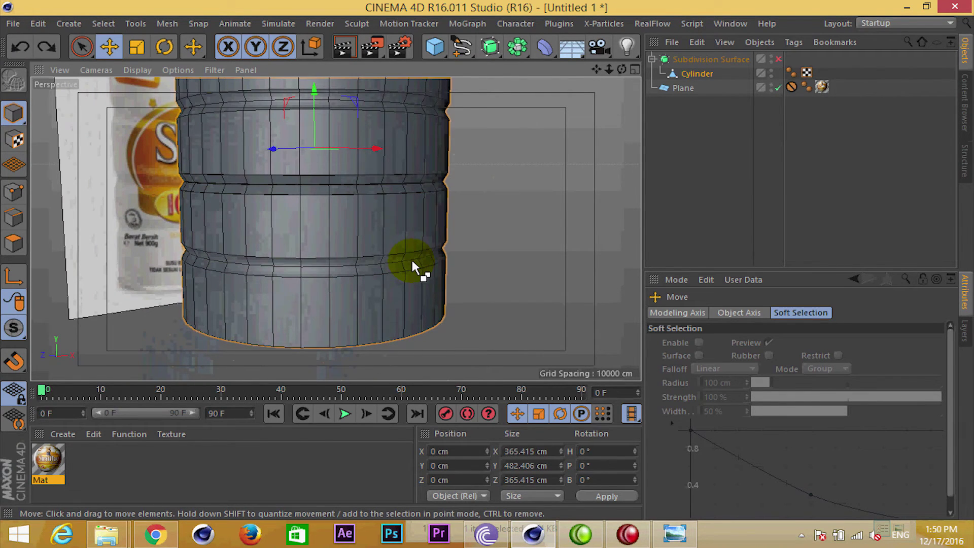
scroll(412, 262, "up", 3)
key("ctrl+z")
key("ctrl+y")
key("ctrl+z")
key("ctrl+y")
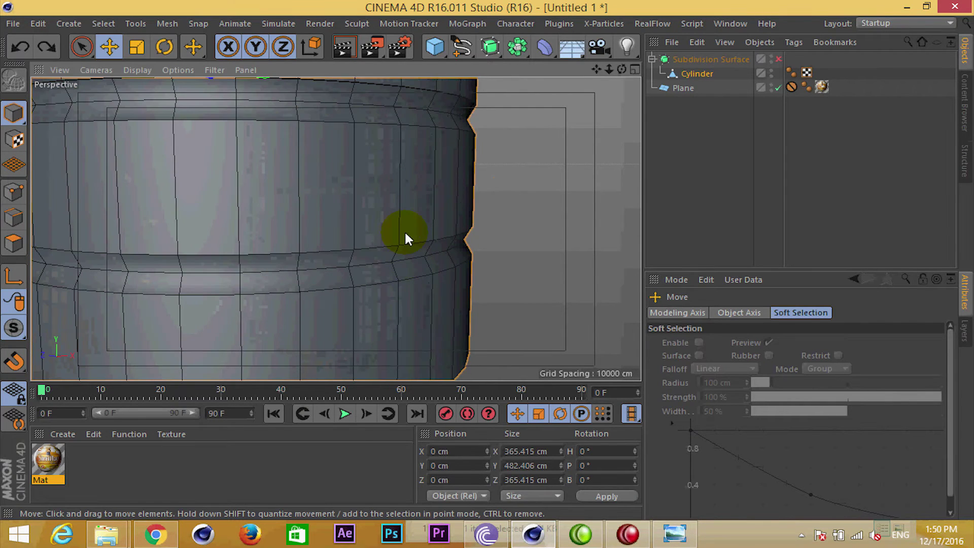
scroll(394, 254, "up", 2)
scroll(406, 188, "up", 3)
mouse_move(435, 229)
left_mouse_down("alt")
mouse_move(409, 211)
mouse_move(391, 98)
mouse_move(402, 270)
mouse_move(365, 152)
mouse_move(398, 272)
mouse_move(424, 198)
left_mouse_up("alt")
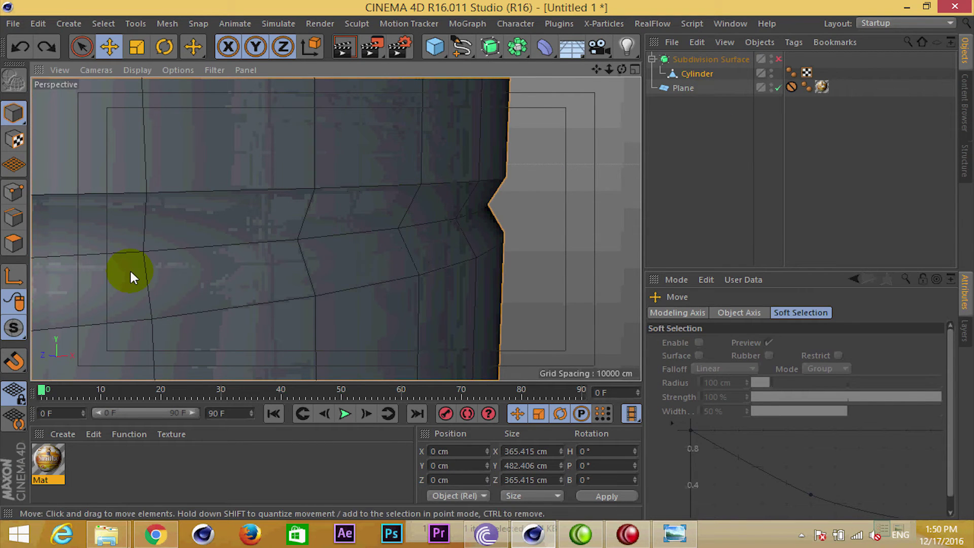
Add a Loop Knife cut beside the rim groove's lower edge in Points mode
left_click(14, 192)
key("k")
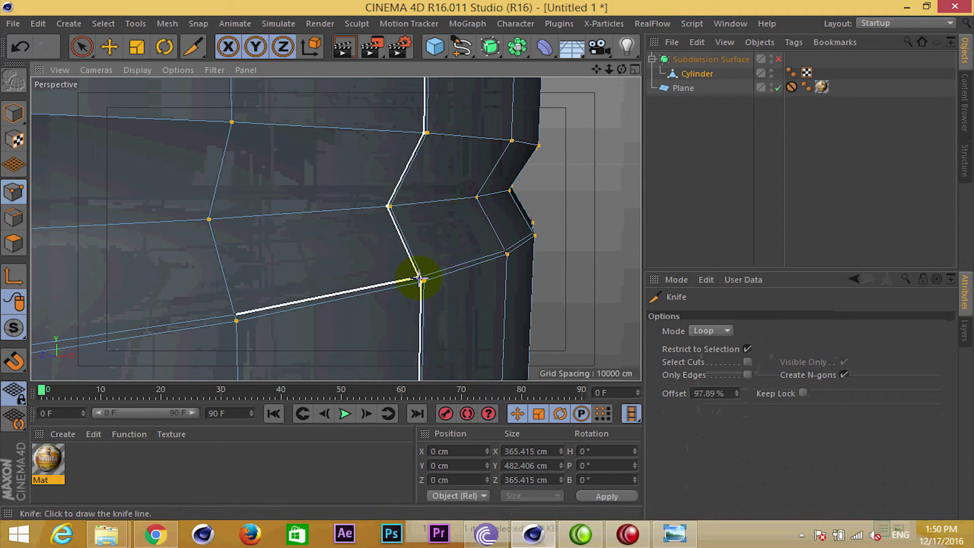
left_click(421, 280)
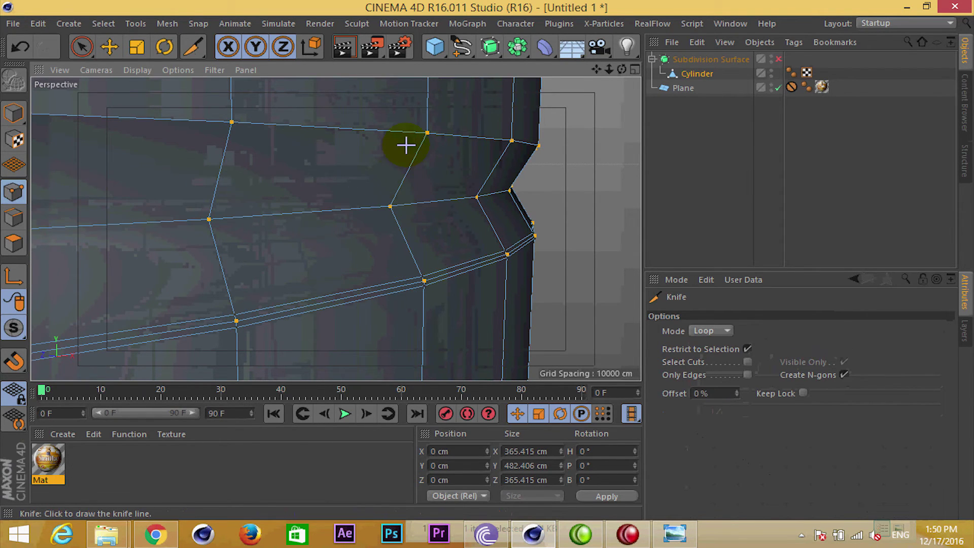
Turn Subdivision Surface on and pan and zoom along the groove to check the new loop
left_click(779, 59)
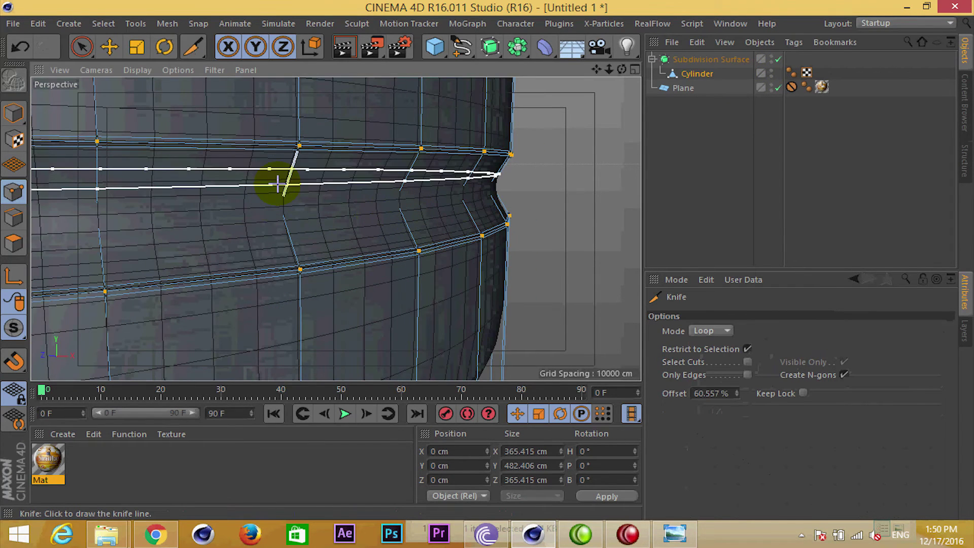
scroll(155, 165, "up", 2)
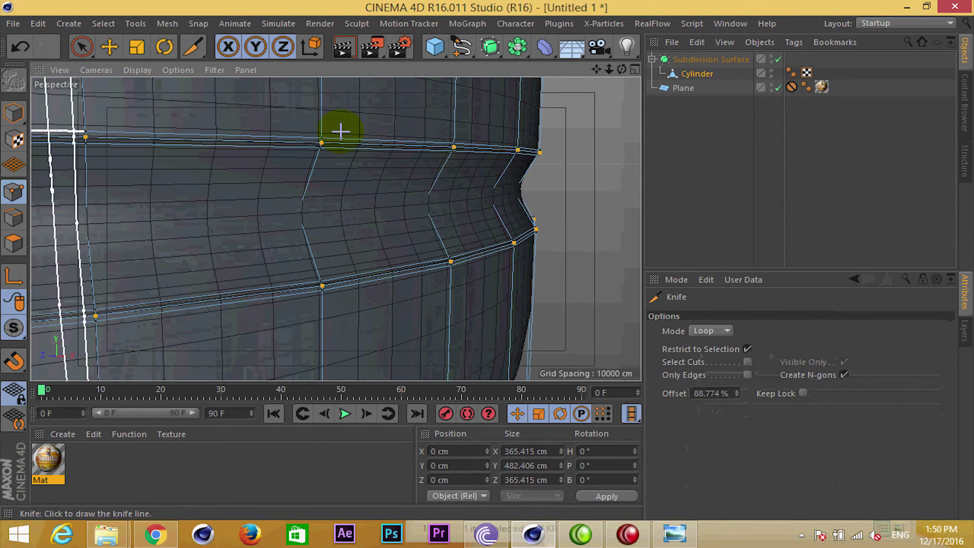
left_click(17, 112)
left_click(549, 177)
left_click_drag(541, 196, 412, 233)
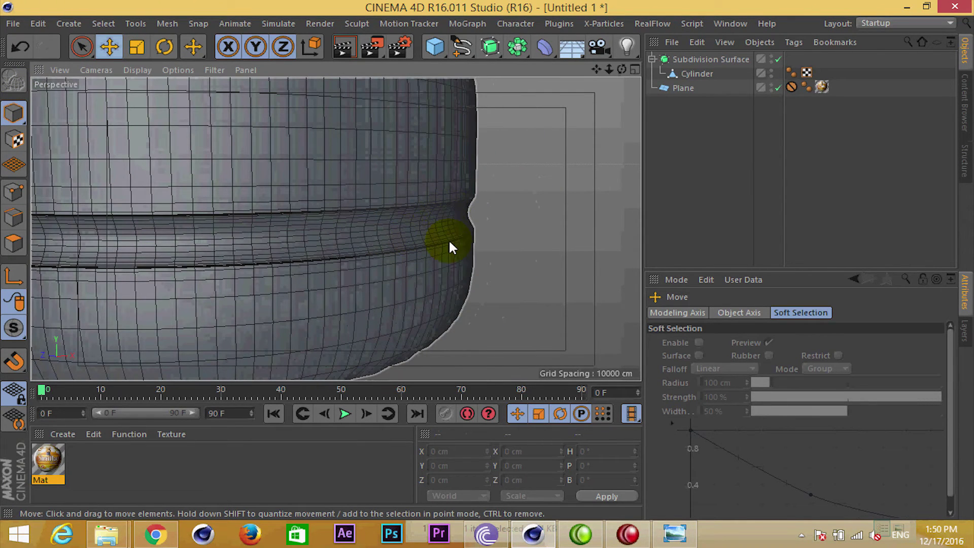
scroll(447, 231, "up", 2)
scroll(452, 228, "up", 2)
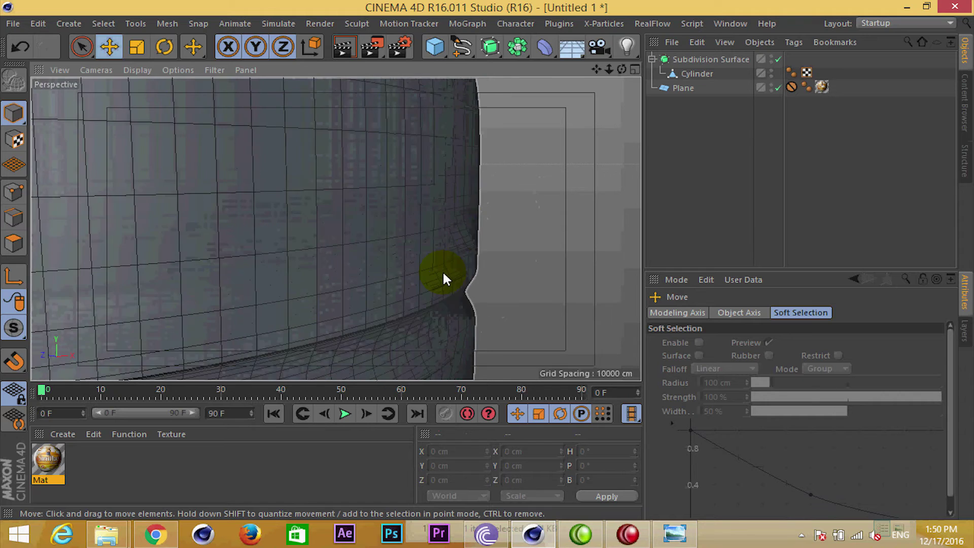
scroll(431, 228, "up", 2)
scroll(419, 188, "down", 2)
scroll(433, 221, "down", 2)
scroll(413, 266, "down", 2)
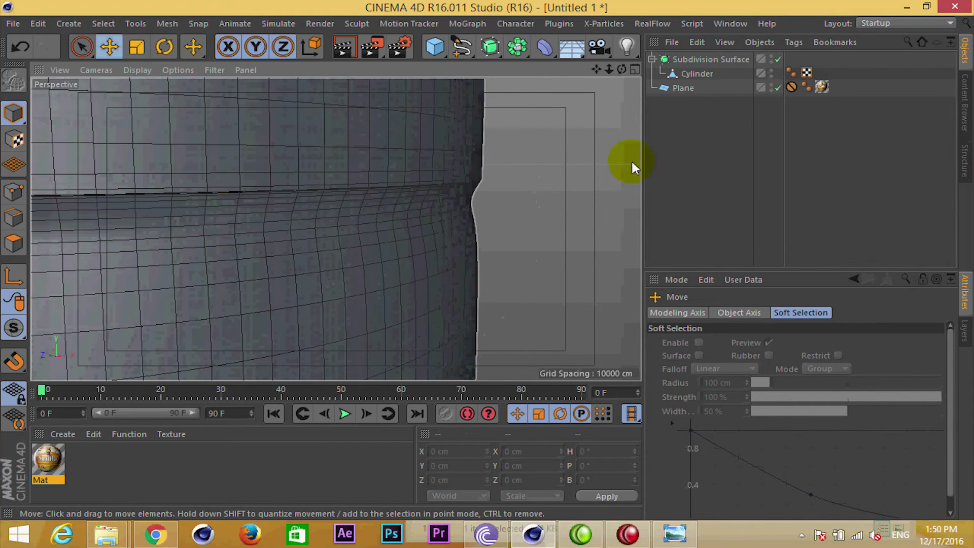
Turn smoothing off to view the cage and reselect the Cylinder object
left_click(778, 60)
scroll(458, 177, "up", 2)
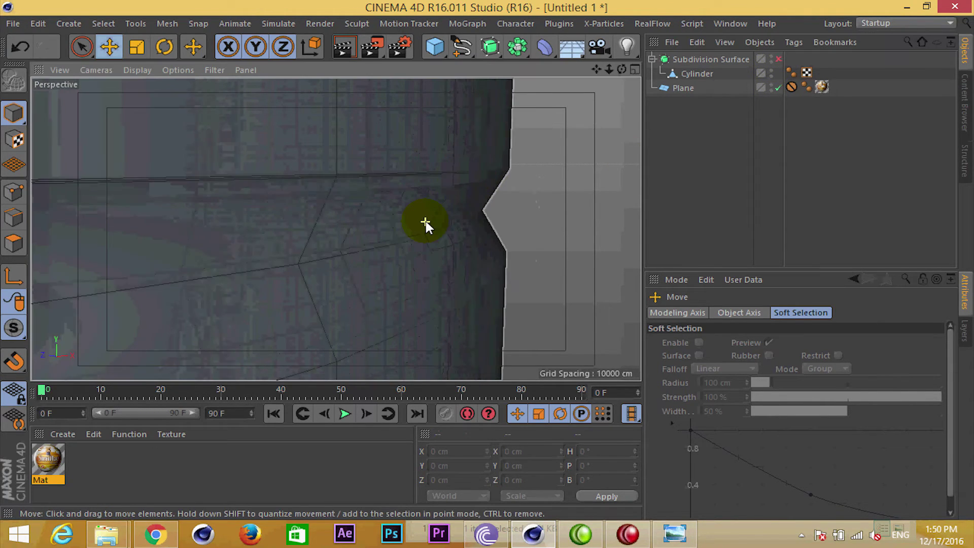
scroll(425, 221, "up", 1)
left_click(426, 226)
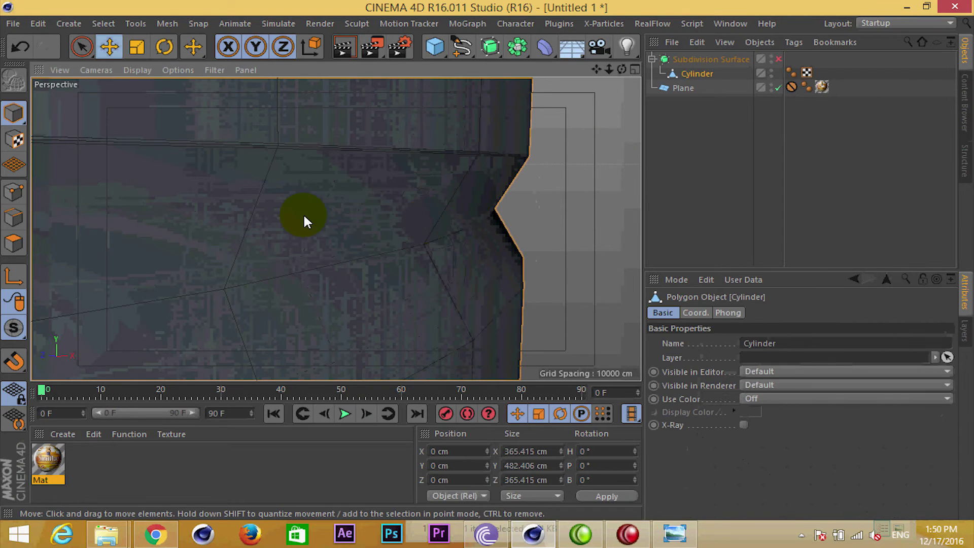
Add Loop Knife cuts along the groove's lower edge and beside its upper edge
left_click(18, 193)
key("k")
key("k")
scroll(420, 263, "down", 1)
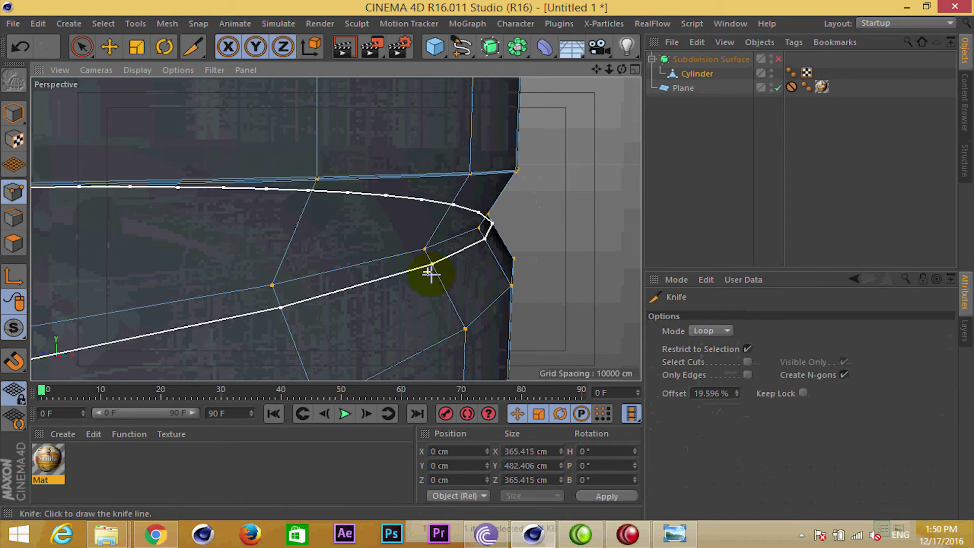
scroll(439, 261, "up", 2)
scroll(431, 244, "up", 2)
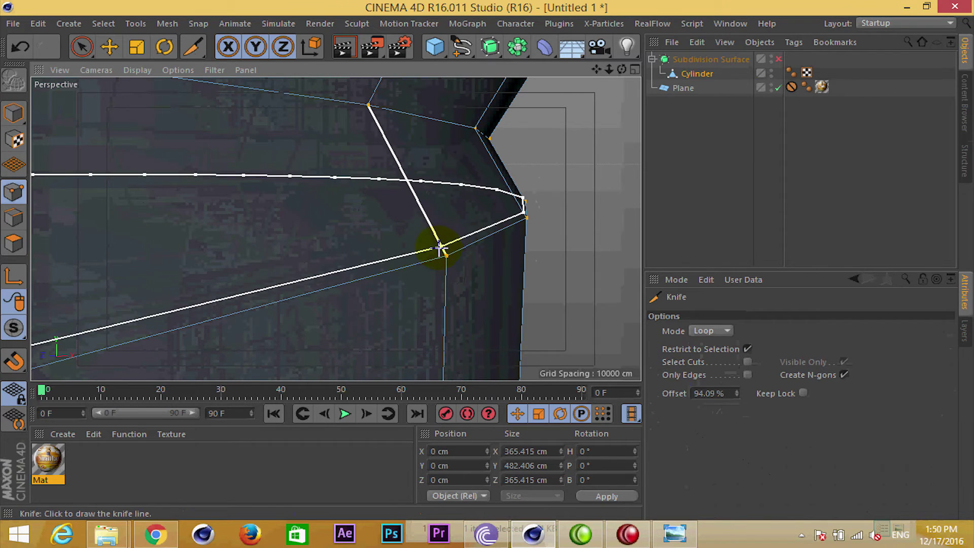
left_click(439, 252)
scroll(446, 259, "down", 3)
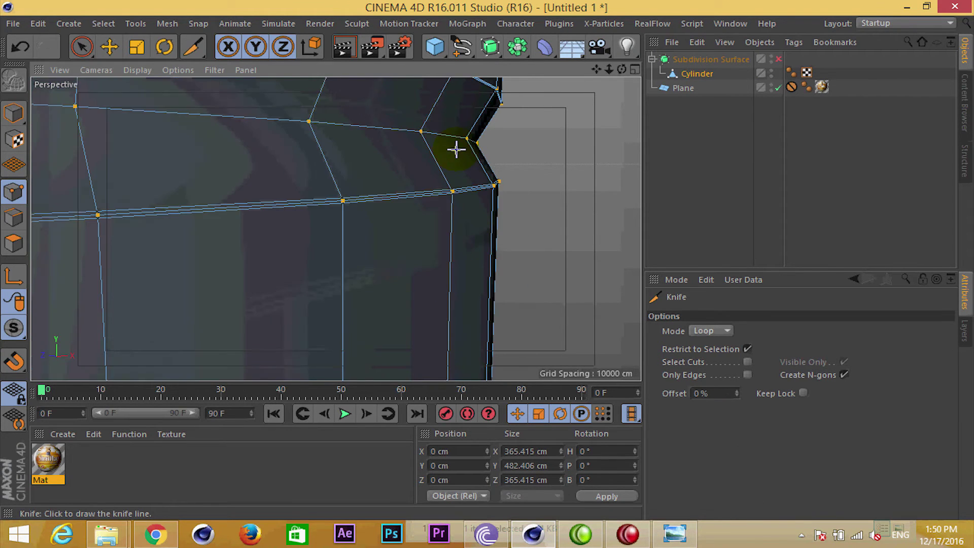
scroll(454, 147, "down", 2)
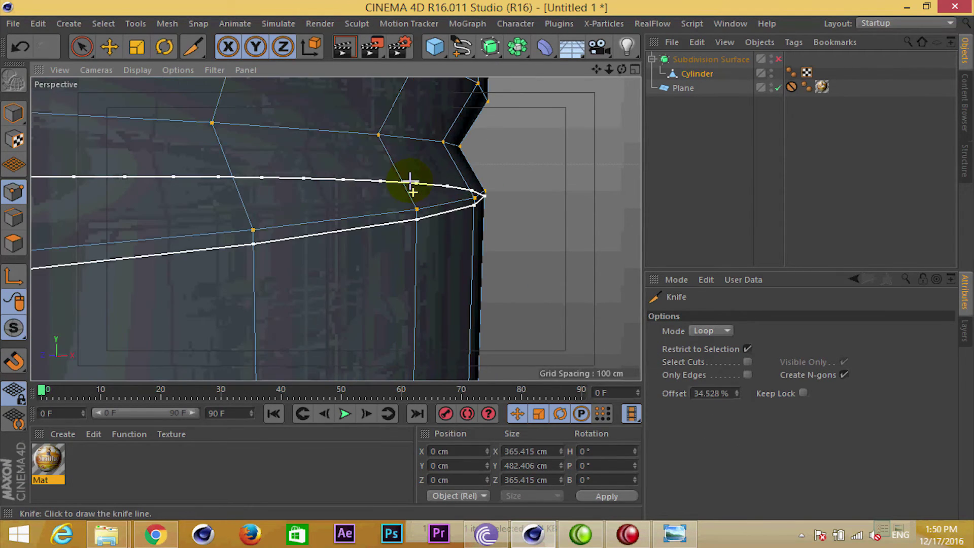
scroll(409, 185, "up", 3)
left_click(394, 142)
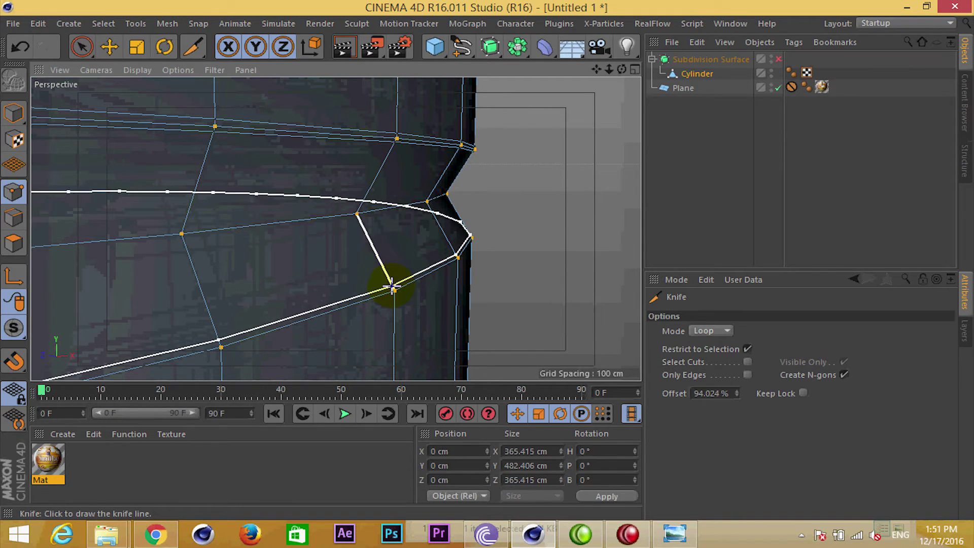
Orbit to another groove edge, place a loop cut close to it, and turn smoothing back on
mouse_move(391, 285)
left_mouse_down("alt")
mouse_move(398, 206)
mouse_move(363, 325)
mouse_move(363, 210)
mouse_move(388, 131)
left_mouse_up("alt")
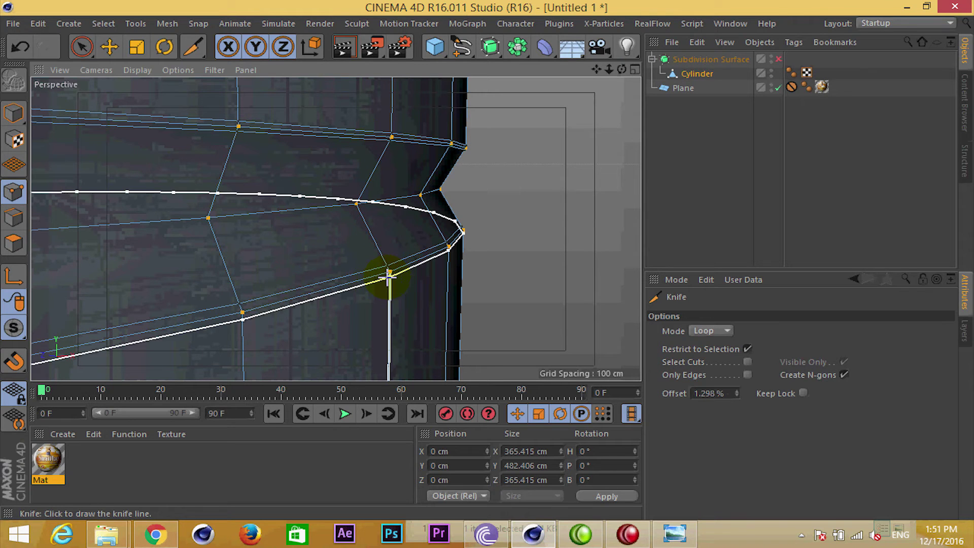
mouse_move(389, 274)
left_mouse_down("alt")
mouse_move(387, 250)
mouse_move(397, 255)
left_mouse_up("alt")
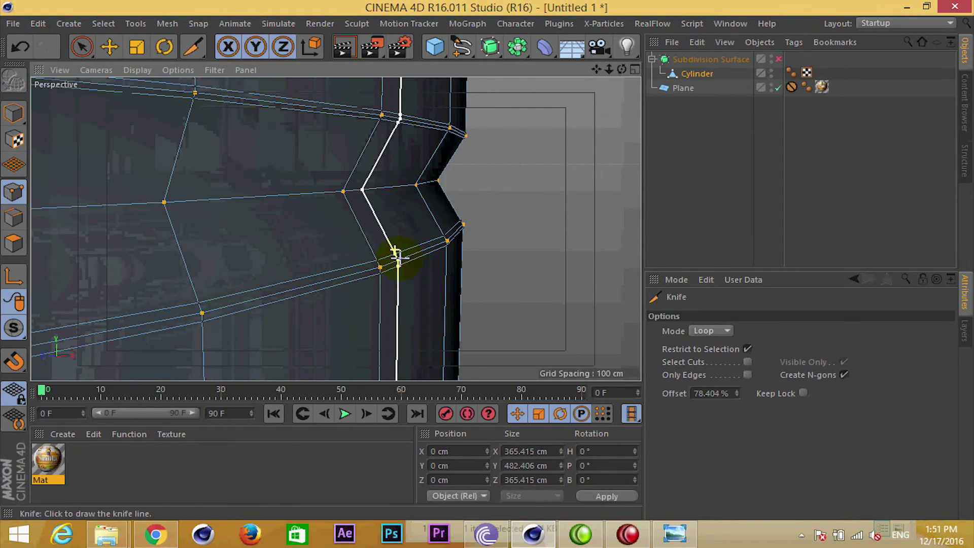
key("ctrl+z")
left_click(430, 303)
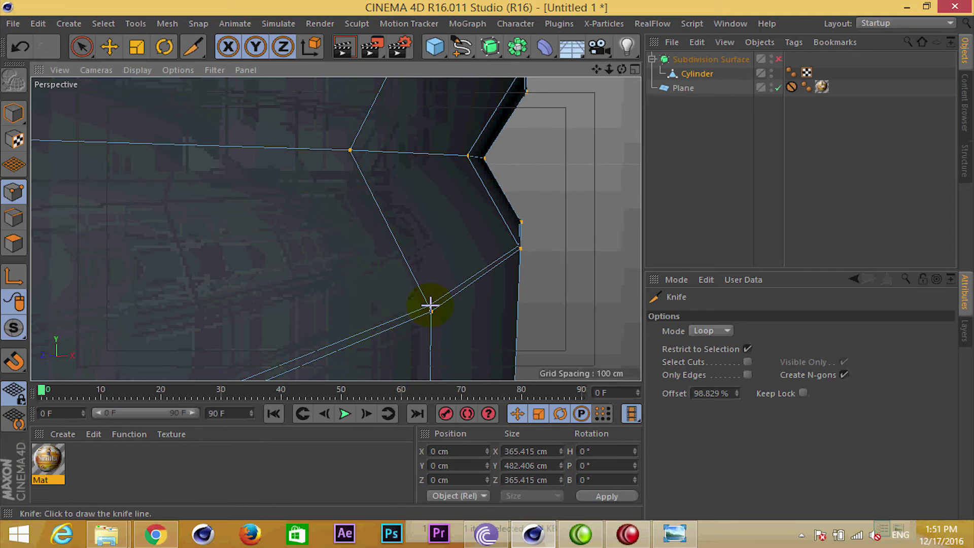
key("ctrl+z")
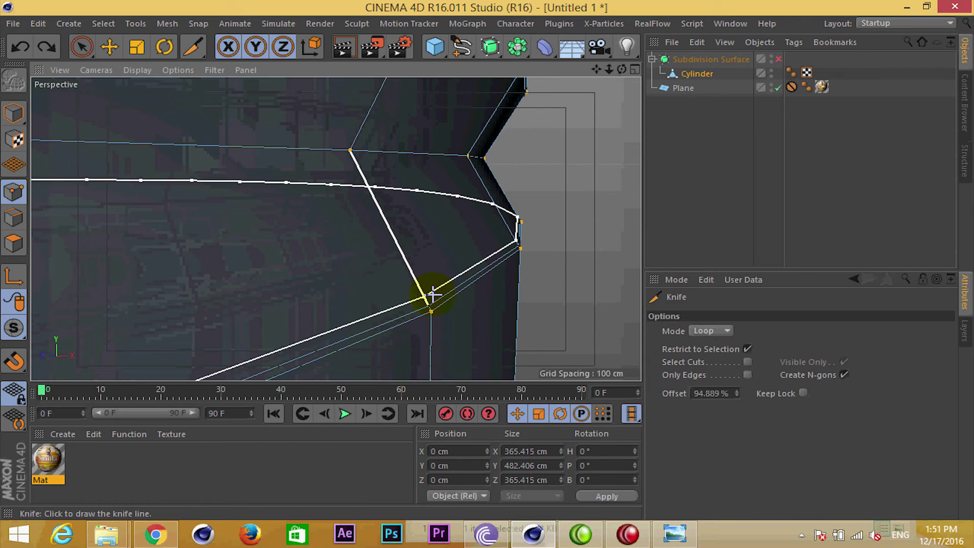
left_click(430, 307)
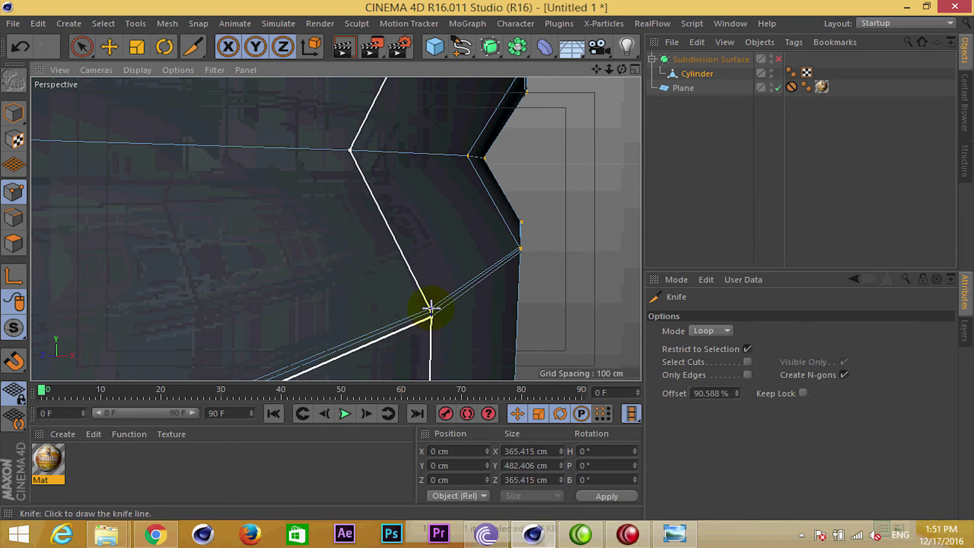
scroll(423, 274, "down", 2)
scroll(421, 251, "down", 3)
scroll(254, 183, "up", 3)
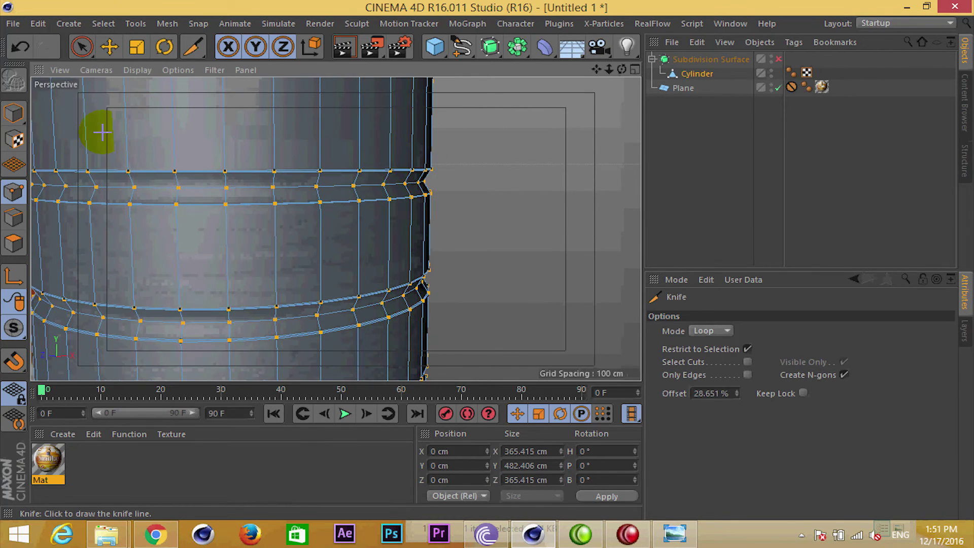
left_click(15, 115)
left_click(779, 59)
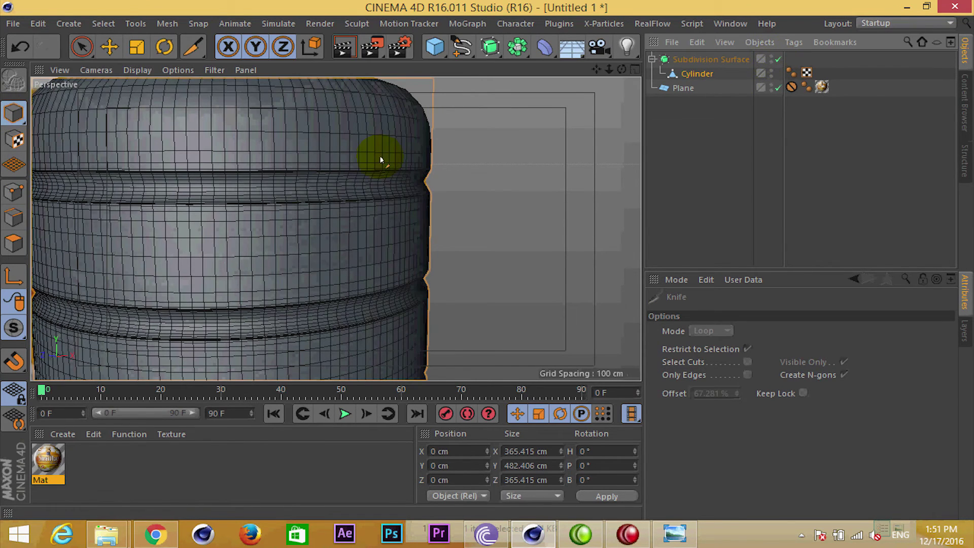
Turn off Subdivision Surface, orbit to look down on the top, and enter Polygons mode
left_click(108, 47)
scroll(397, 163, "down", 5)
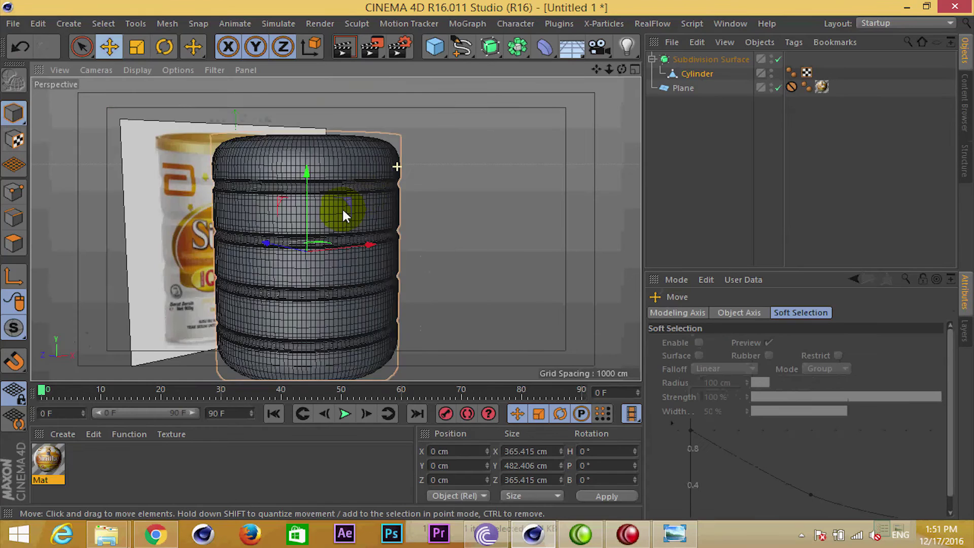
left_click(780, 60)
left_click_drag(365, 152, 375, 234, "alt")
left_click(13, 244)
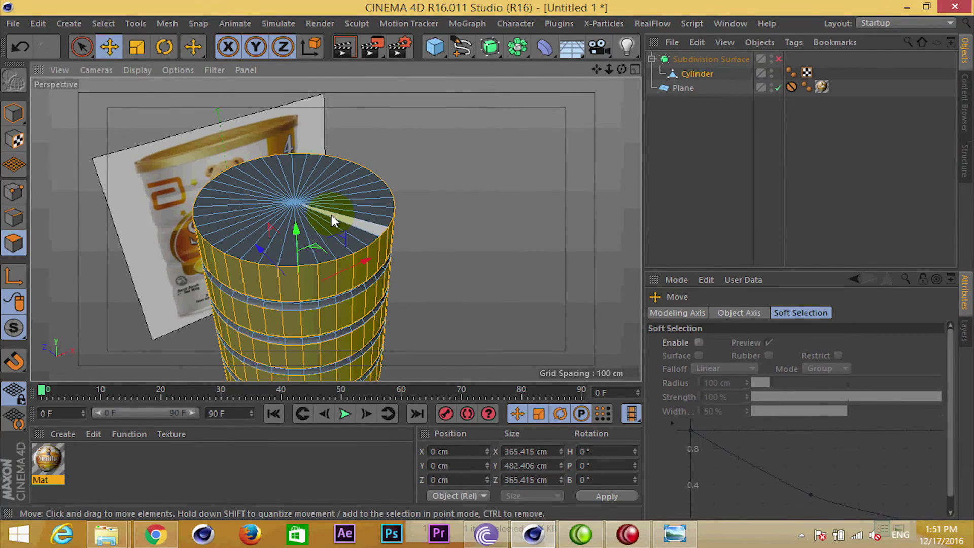
Paint-select every polygon of the top cap with Live Selection
left_click(334, 228)
key("9")
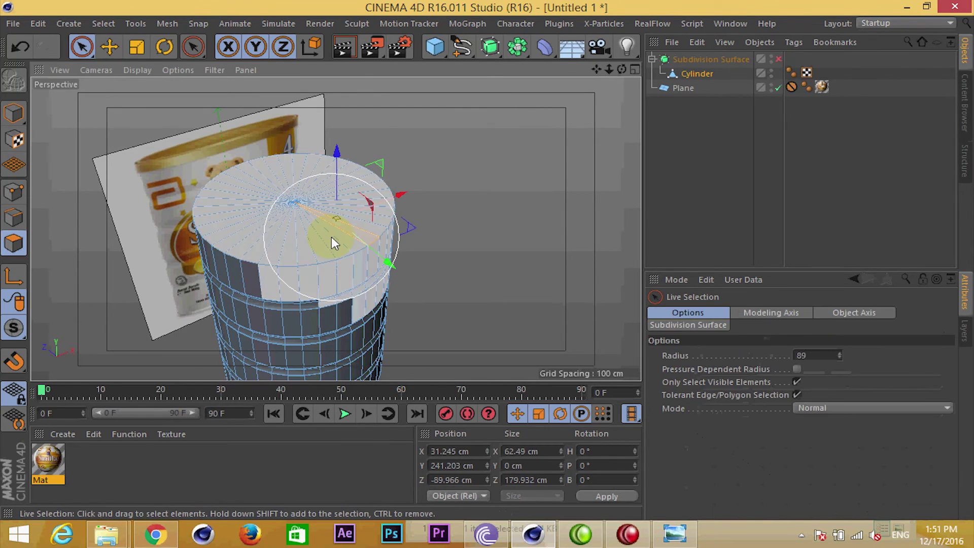
left_click_drag(334, 230, 436, 176)
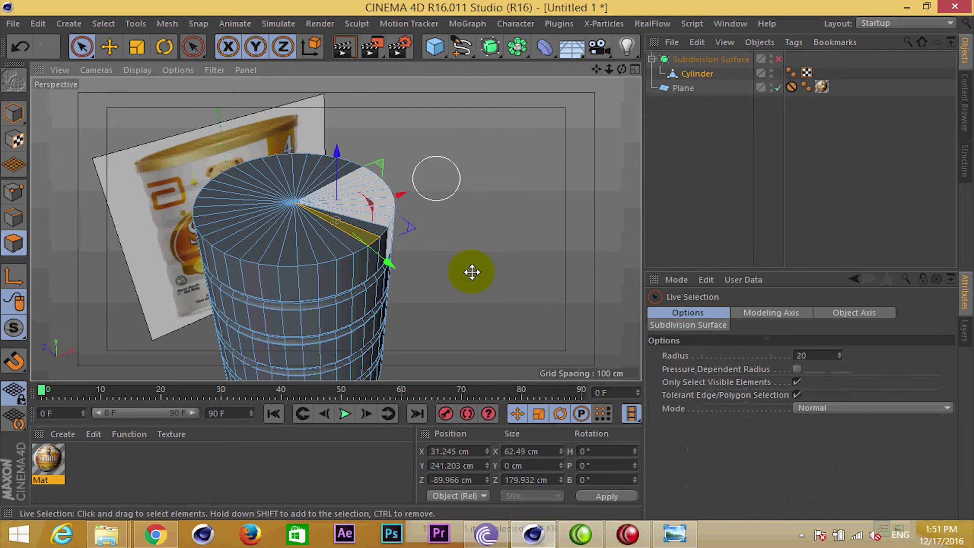
left_click(465, 247)
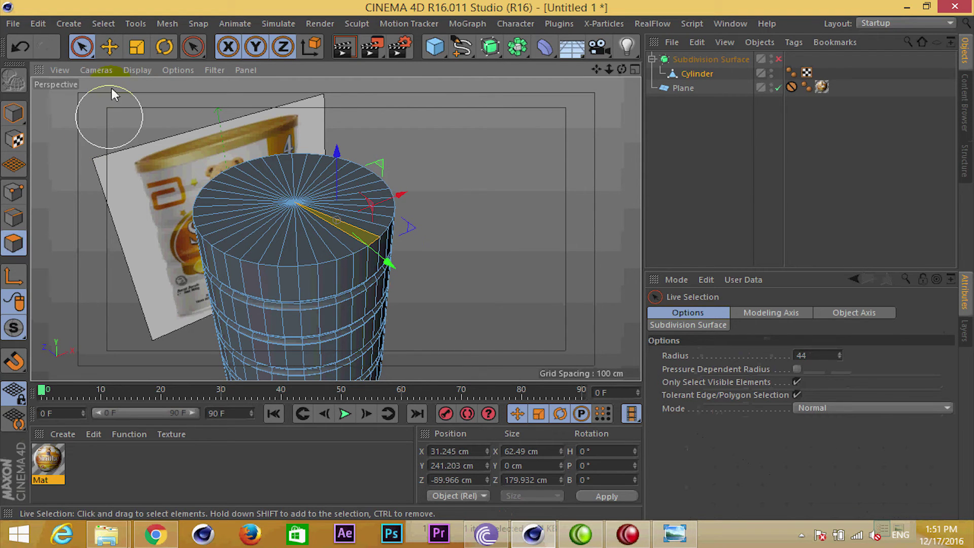
left_click(85, 43)
left_click(144, 75)
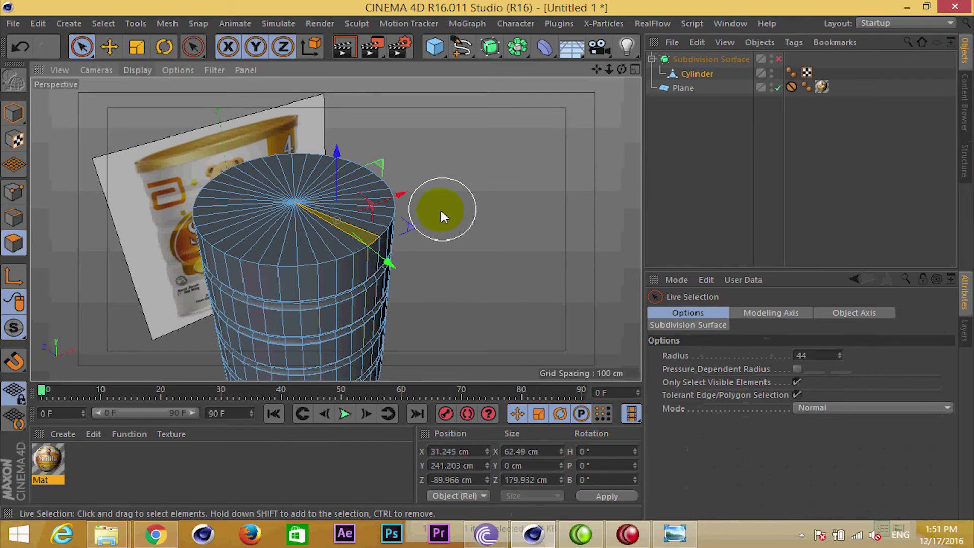
left_click_drag(441, 211, 314, 200)
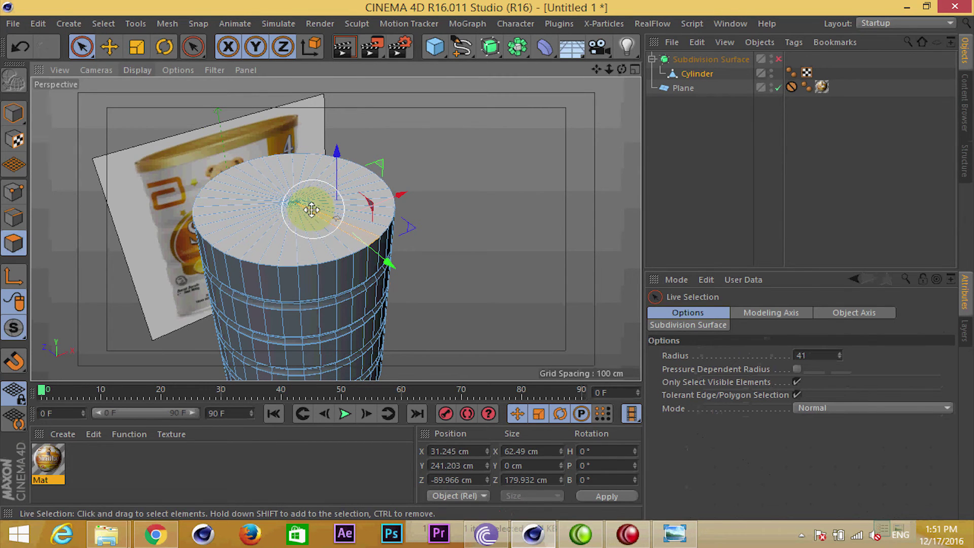
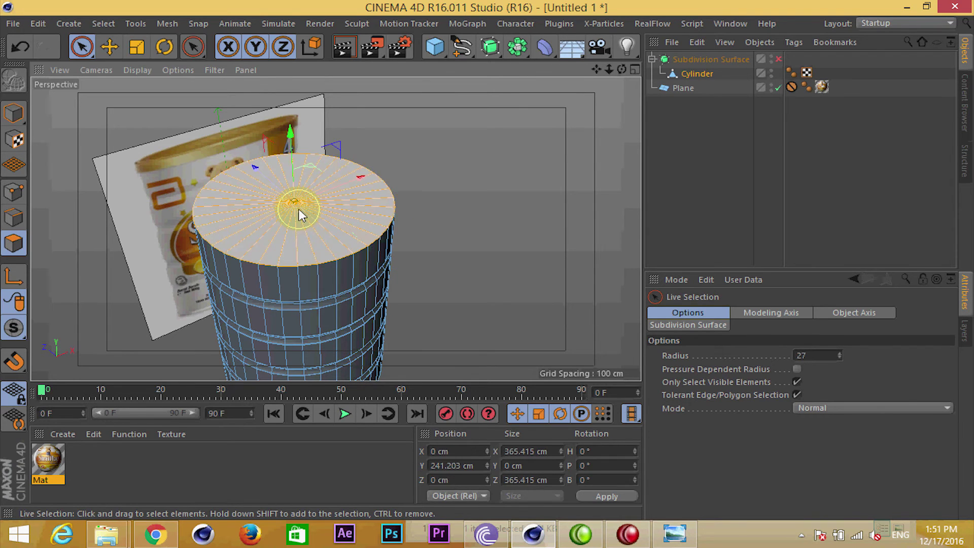
Select and delete the cylinder's top cap faces, then return to object mode with Move
left_click_drag(312, 220, 298, 206)
key("Delete")
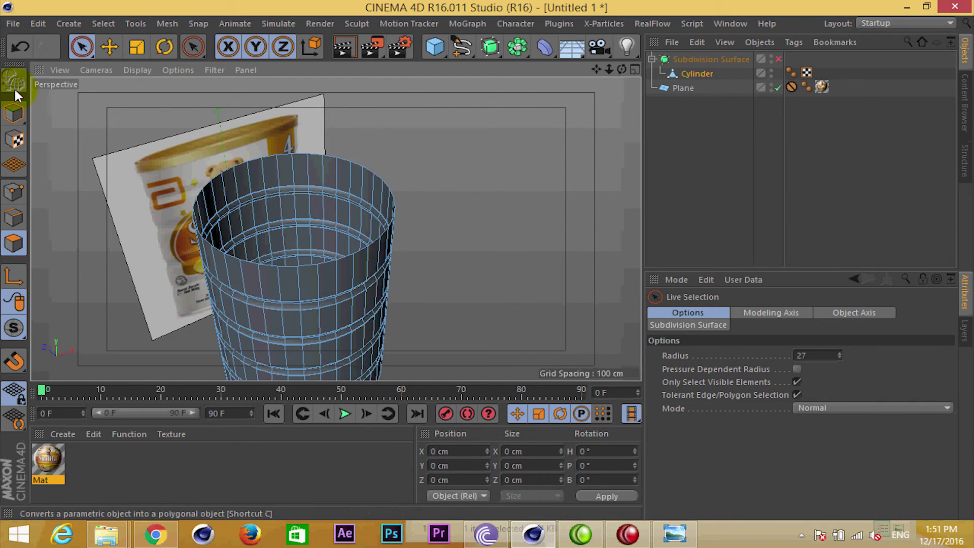
left_click(11, 112)
left_click(109, 47)
Inspect the underside, toggling the subdivision preview, and select the Cylinder object
left_click_drag(336, 223, 403, 201, "alt")
scroll(369, 250, "up", 5)
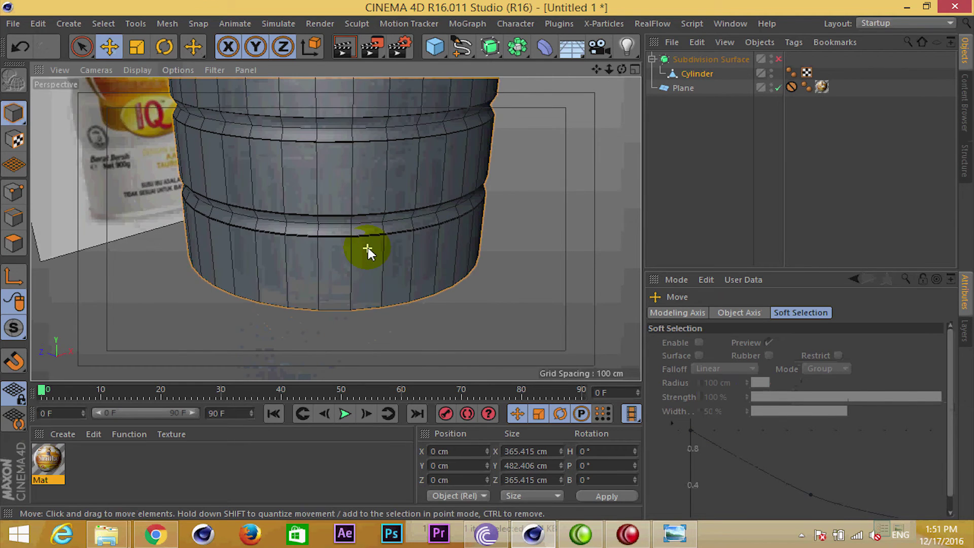
scroll(367, 254, "down", 3)
left_click_drag(365, 257, 424, 132, "alt")
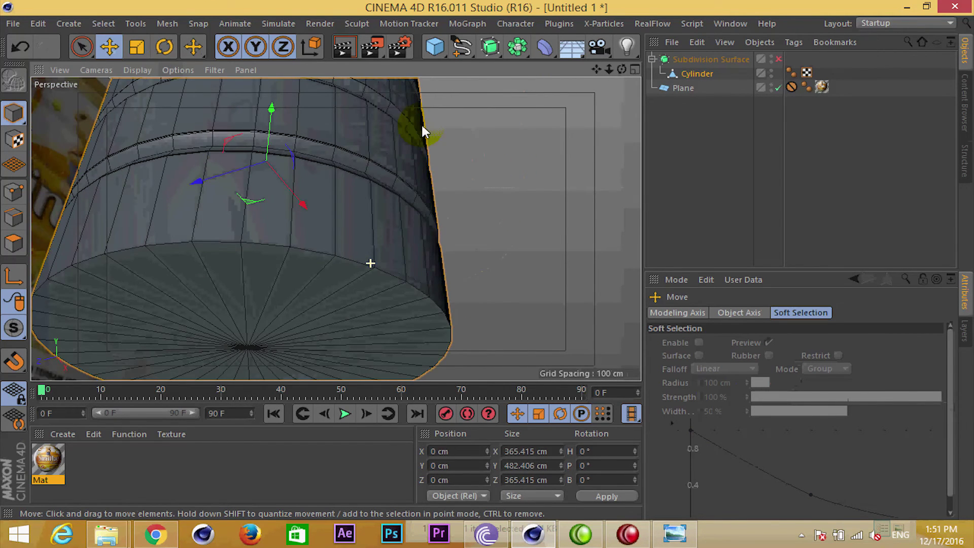
left_click(778, 59)
left_click(778, 59)
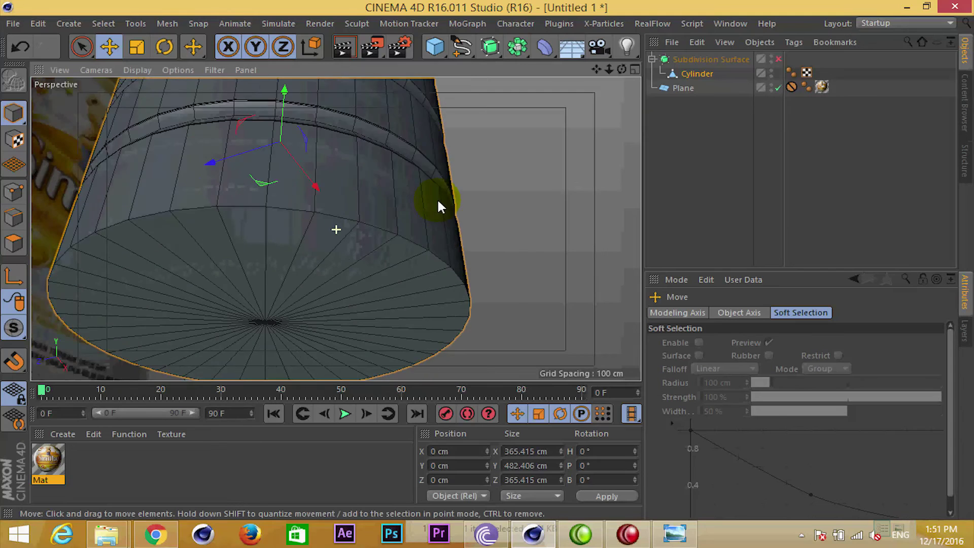
mouse_move(382, 253)
left_mouse_down("alt")
mouse_move(395, 238)
mouse_move(382, 252)
left_mouse_up("alt")
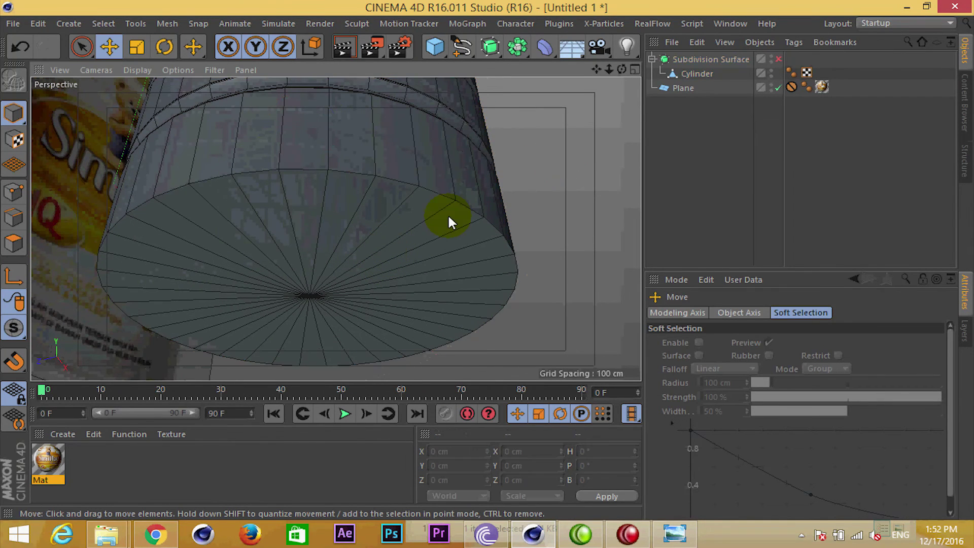
left_click(417, 226)
Cut an edge loop with the Loop Knife just inside the bottom cap rim
key("k")
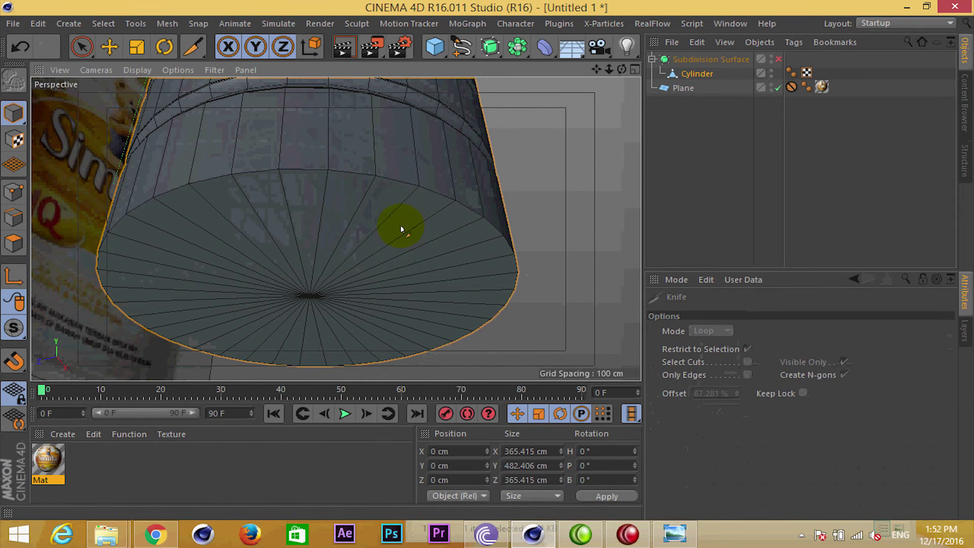
left_click(13, 191)
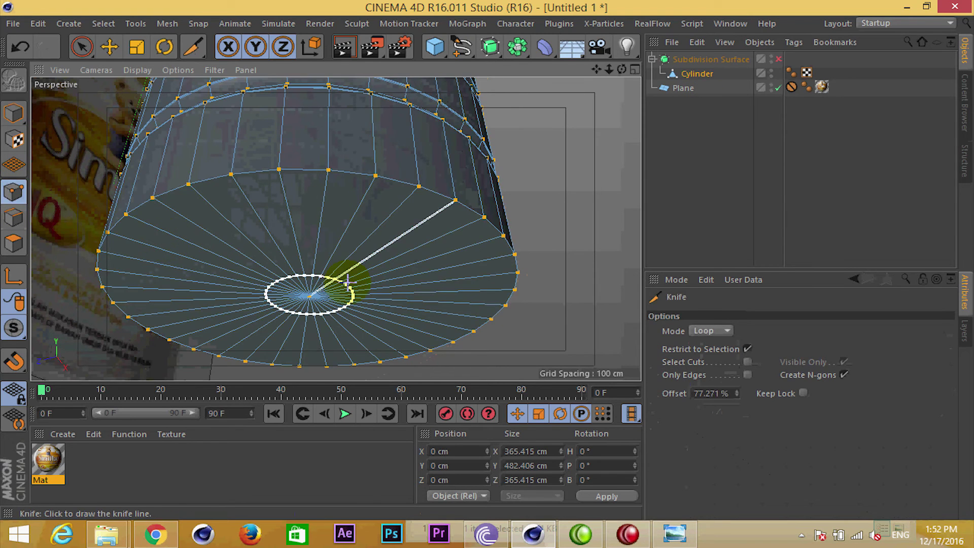
scroll(320, 289, "up", 5)
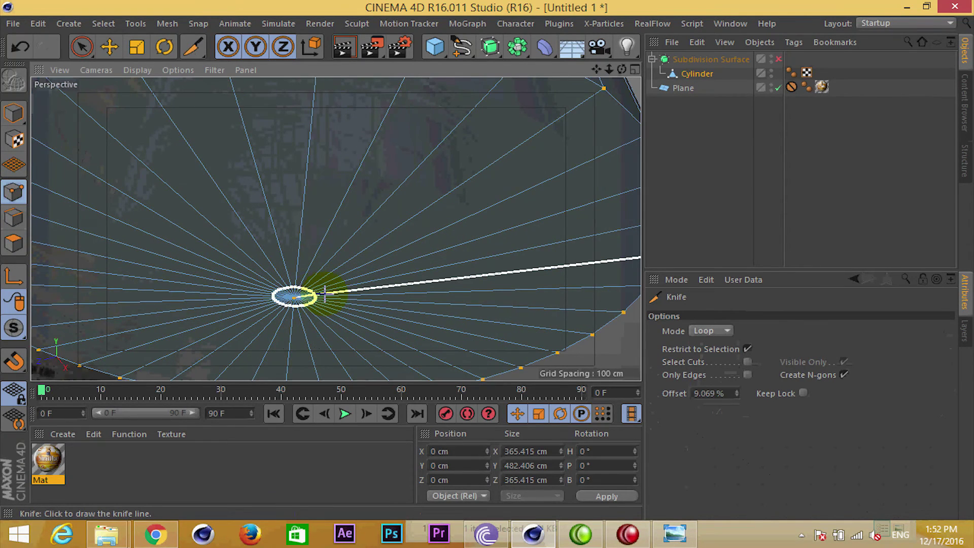
scroll(325, 293, "down", 5)
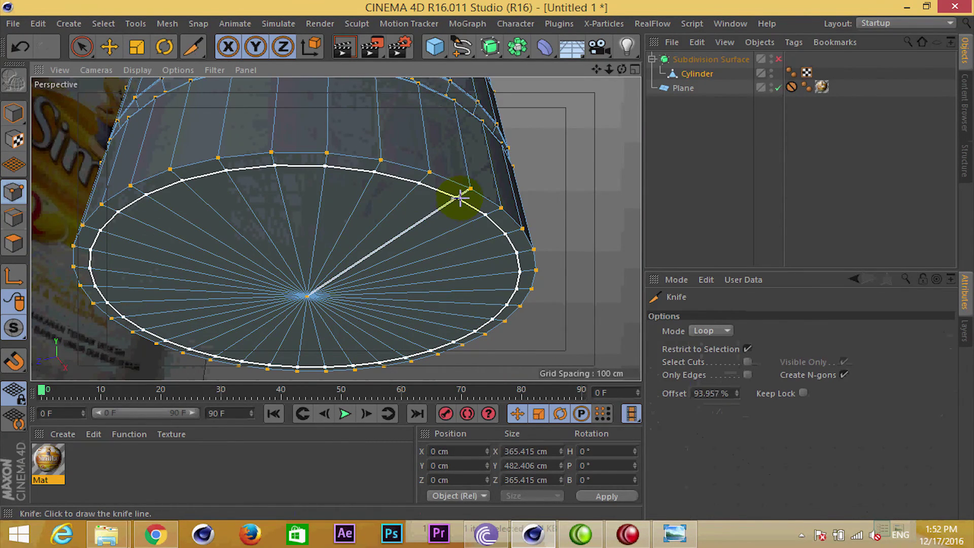
scroll(459, 196, "up", 3)
scroll(464, 193, "up", 2)
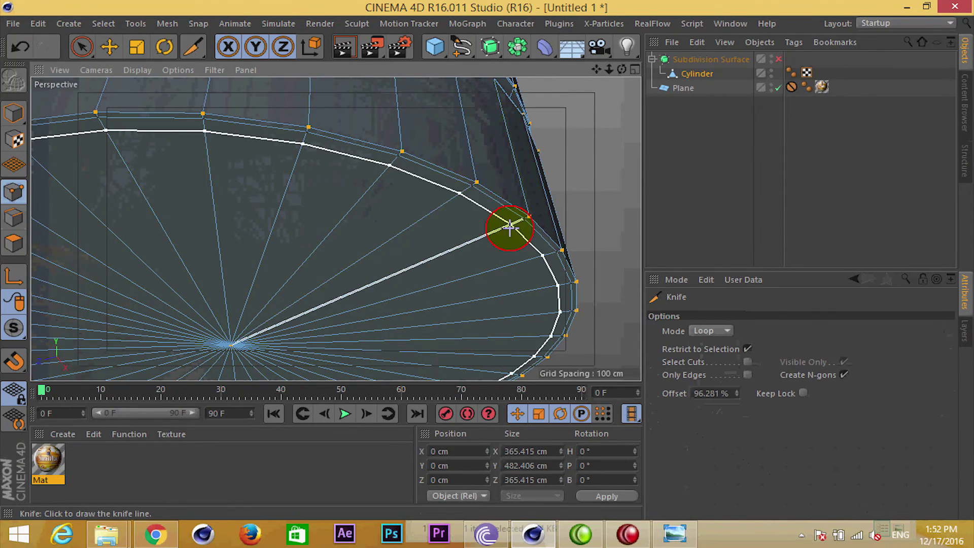
scroll(509, 227, "down", 4)
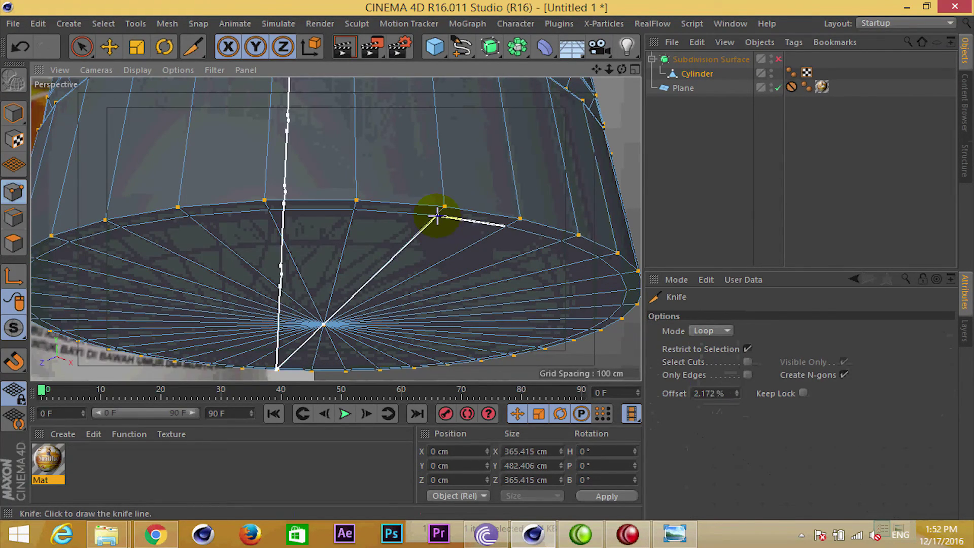
left_click(442, 197)
Switch to Edge mode and frame a level side view looking into the open can
mouse_move(437, 264)
left_mouse_down("alt")
mouse_move(467, 294)
mouse_move(511, 272)
mouse_move(450, 282)
left_mouse_up("alt")
mouse_move(473, 237)
left_mouse_down("alt")
mouse_move(507, 213)
mouse_move(498, 201)
mouse_move(267, 257)
mouse_move(282, 256)
left_mouse_up("alt")
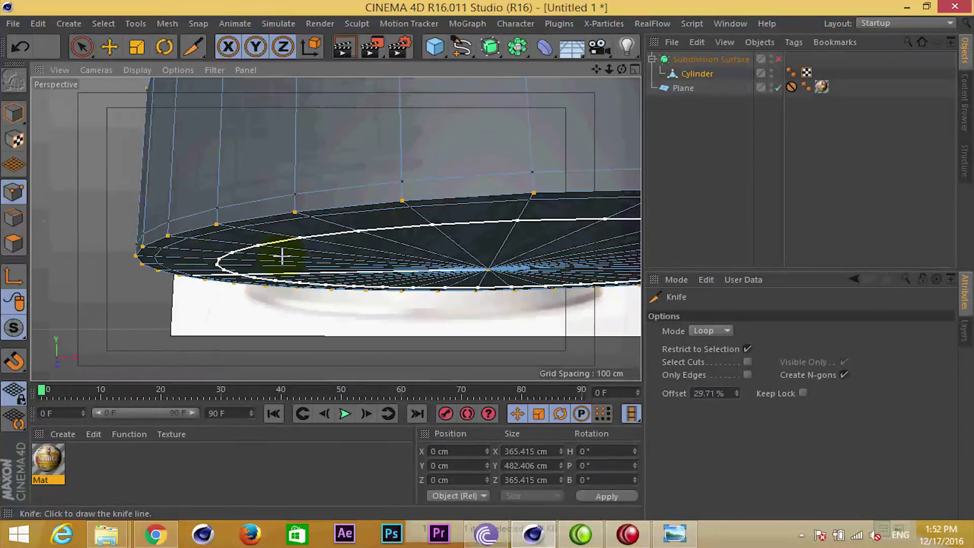
mouse_move(215, 201)
left_mouse_down("alt")
mouse_move(417, 254)
mouse_move(461, 223)
mouse_move(515, 131)
mouse_move(481, 226)
mouse_move(358, 222)
left_mouse_up("alt")
left_click(14, 217)
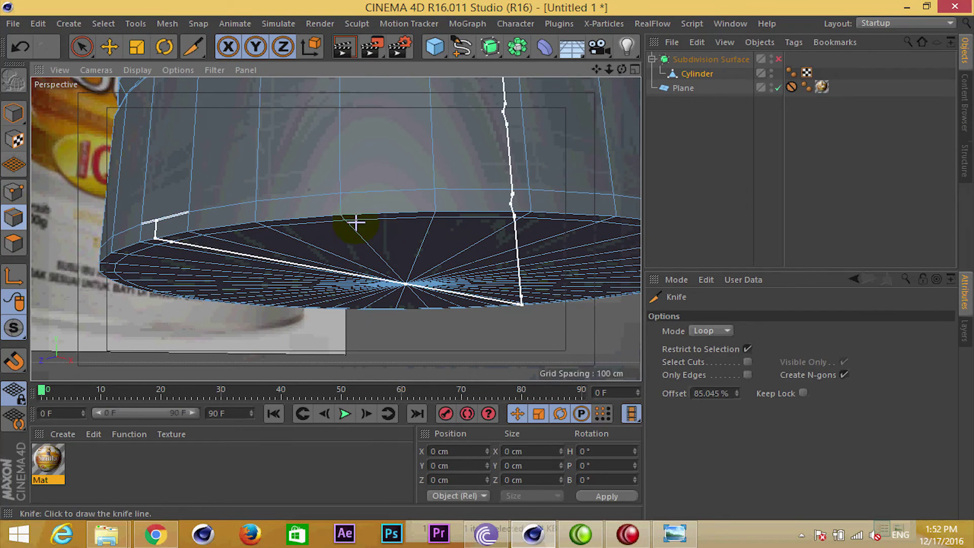
mouse_move(451, 256)
left_mouse_down("alt")
mouse_move(413, 220)
mouse_move(385, 238)
left_mouse_up("alt")
scroll(364, 289, "down", 3)
left_click_drag(364, 289, 368, 230, "alt")
scroll(366, 253, "up", 4)
scroll(355, 231, "up", 2)
scroll(348, 161, "up", 3)
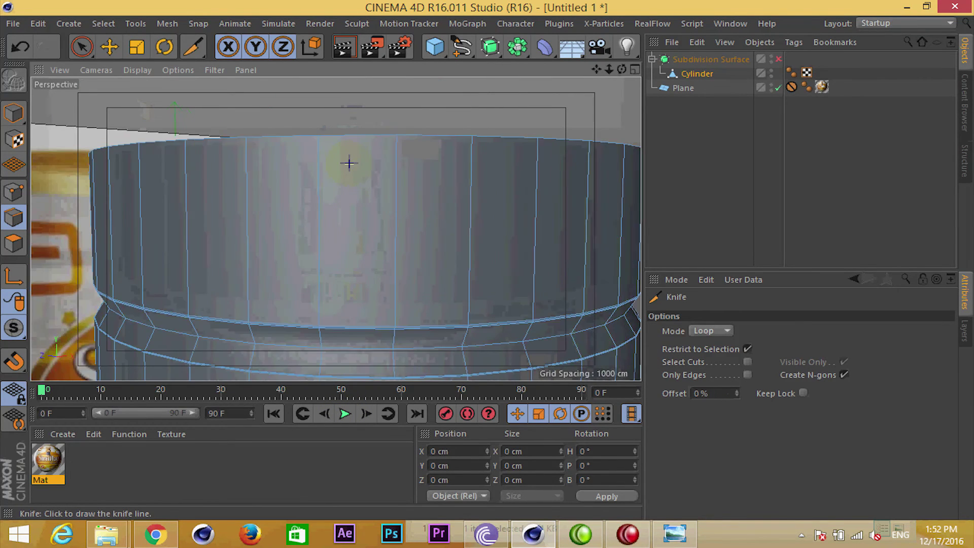
scroll(333, 141, "up", 2)
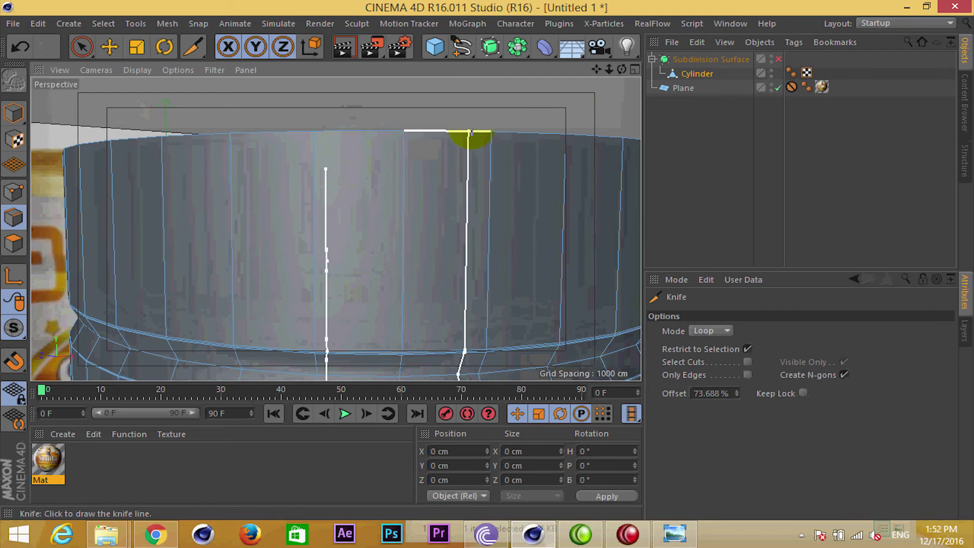
scroll(452, 206, "down", 3)
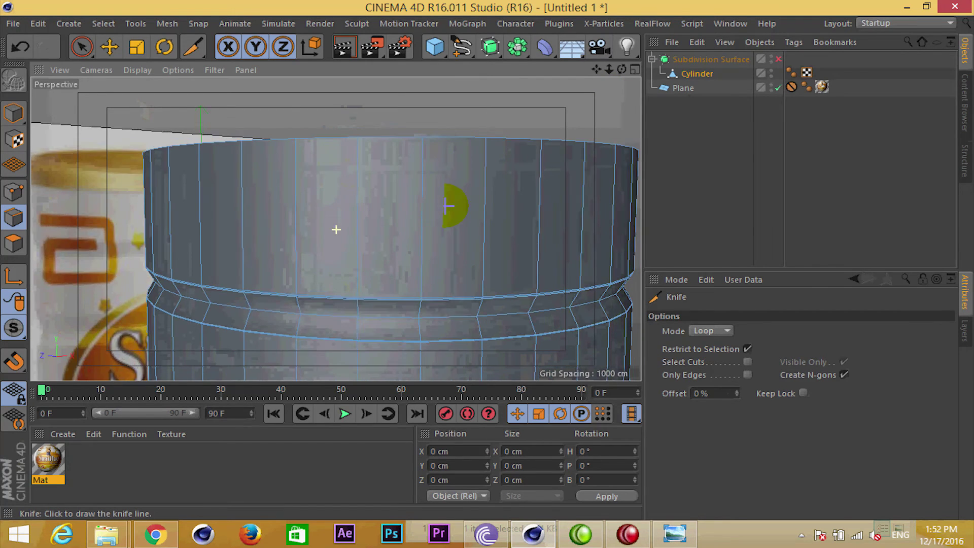
mouse_move(447, 207)
left_mouse_down("alt")
mouse_move(326, 261)
mouse_move(302, 251)
left_mouse_up("alt")
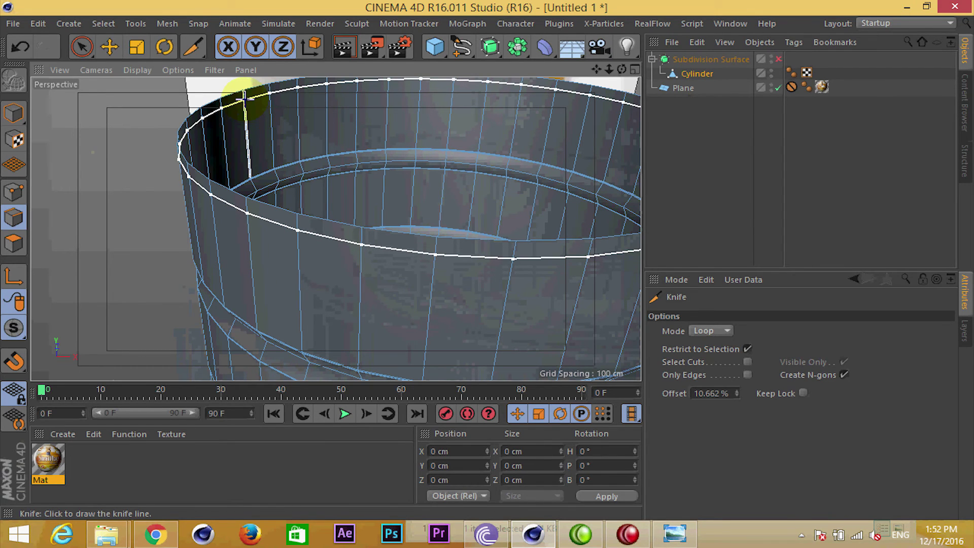
Commit the loop cut near the top rim and zoom into the can's lower section
left_click(244, 96)
left_click(14, 113)
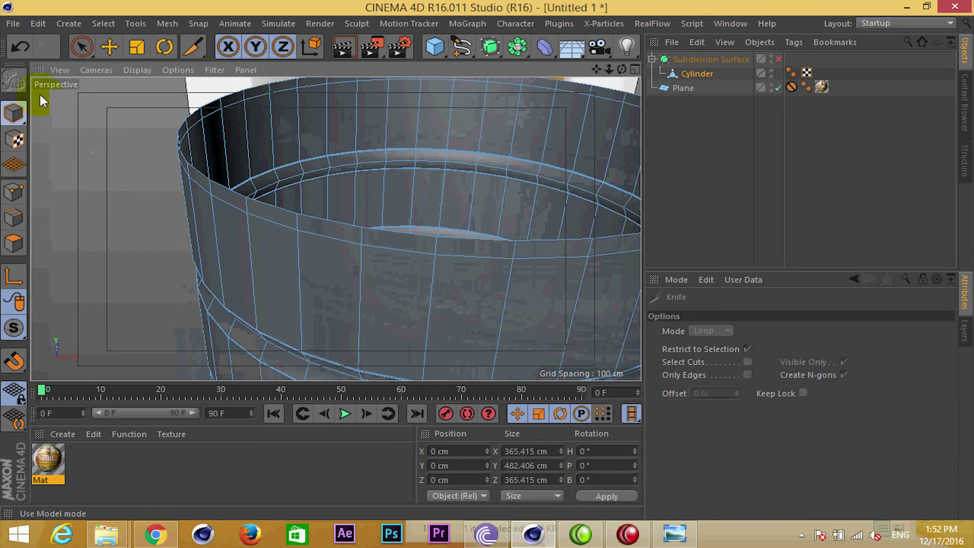
left_click(111, 53)
scroll(258, 215, "down", 3)
mouse_move(255, 239)
left_mouse_down("alt")
mouse_move(360, 217)
mouse_move(359, 236)
mouse_move(403, 233)
mouse_move(373, 275)
mouse_move(410, 199)
left_mouse_up("alt")
right_click_drag(410, 200, 368, 318, "alt")
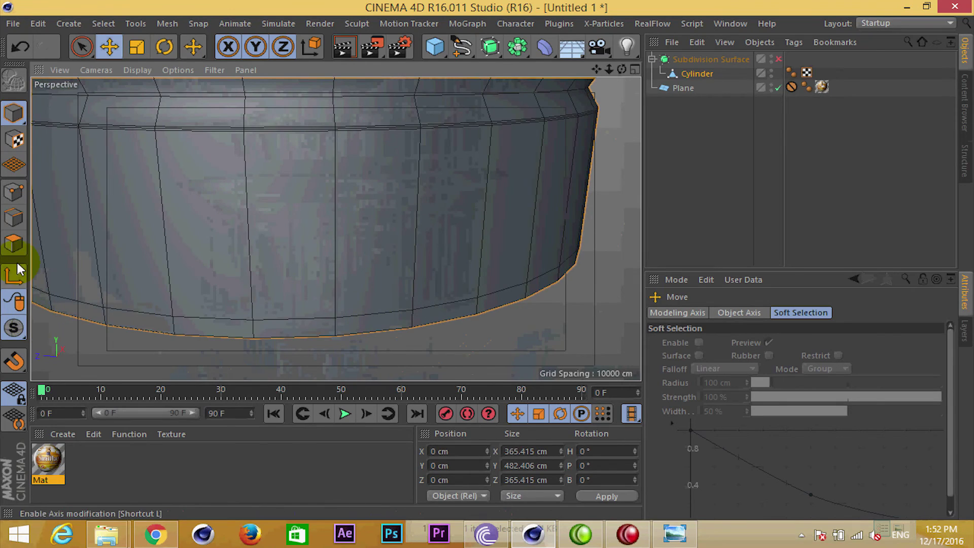
Select the bottom edge loop and shift it vertically to shape the base
left_click(15, 222)
double_click(284, 320)
mouse_move(288, 308)
left_mouse_down("alt")
mouse_move(345, 286)
mouse_move(382, 254)
mouse_move(351, 223)
mouse_move(343, 227)
left_mouse_up("alt")
right_click_drag(344, 227, 381, 229, "alt")
left_click_drag(380, 228, 462, 174, "alt")
mouse_move(462, 174)
right_mouse_down("alt")
mouse_move(410, 259)
mouse_move(362, 206)
right_mouse_up("alt")
mouse_move(362, 206)
left_mouse_down("alt")
mouse_move(369, 248)
mouse_move(374, 231)
left_mouse_up("alt")
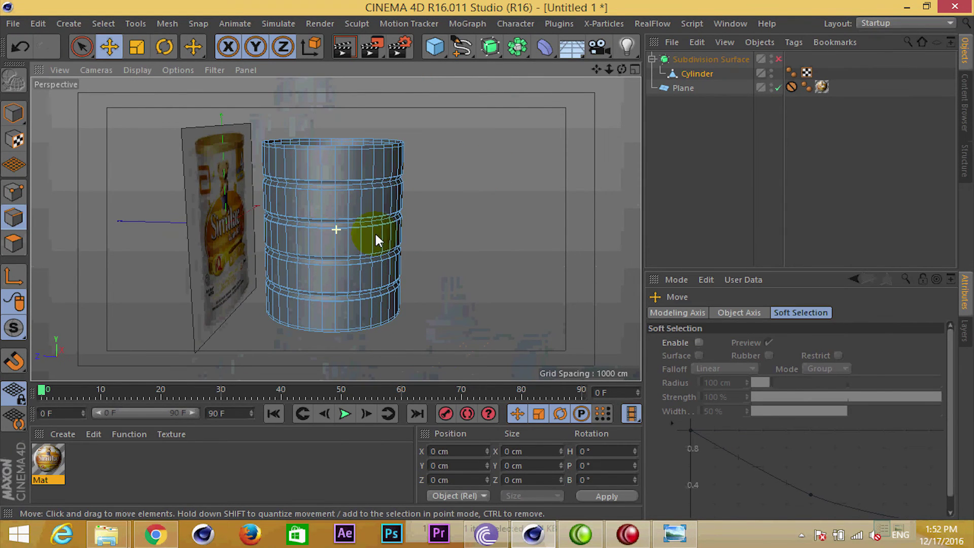
Select the cylinder's wall for editing
scroll(364, 160, "up", 5)
scroll(351, 162, "up", 3)
left_click(337, 164)
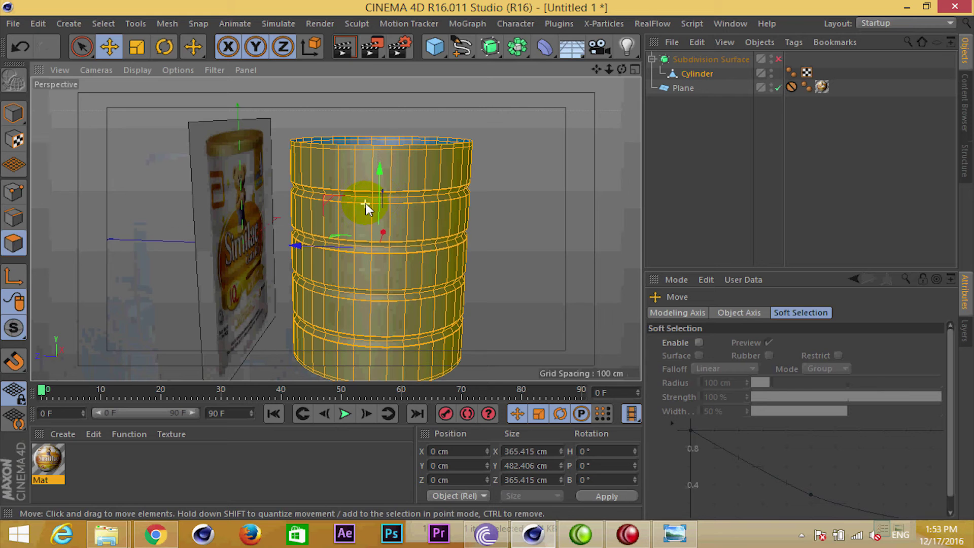
scroll(355, 147, "up", 3)
scroll(370, 202, "up", 2)
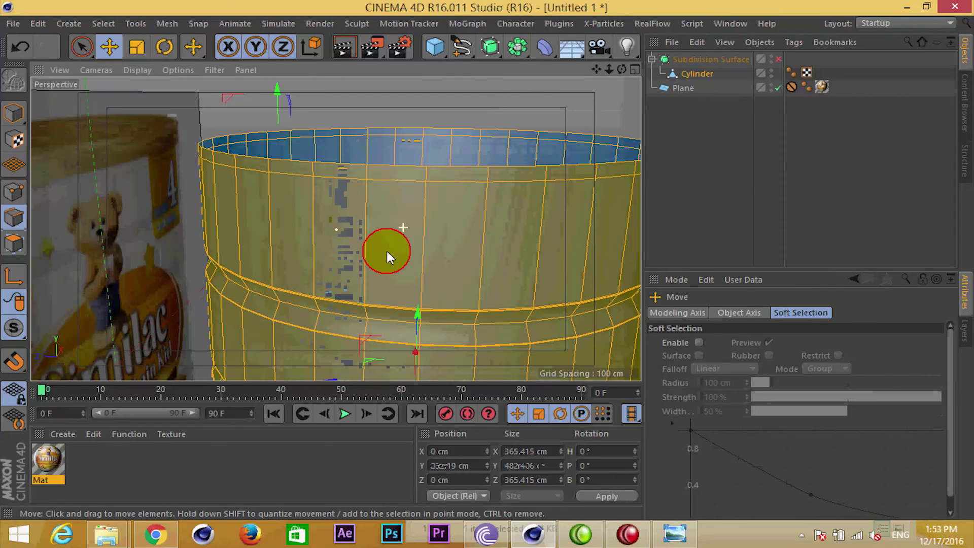
scroll(387, 250, "up", 2)
Extrude the wall polygons with Create Caps enabled and a 3 cm offset
scroll(402, 249, "down", 2)
right_click(388, 223)
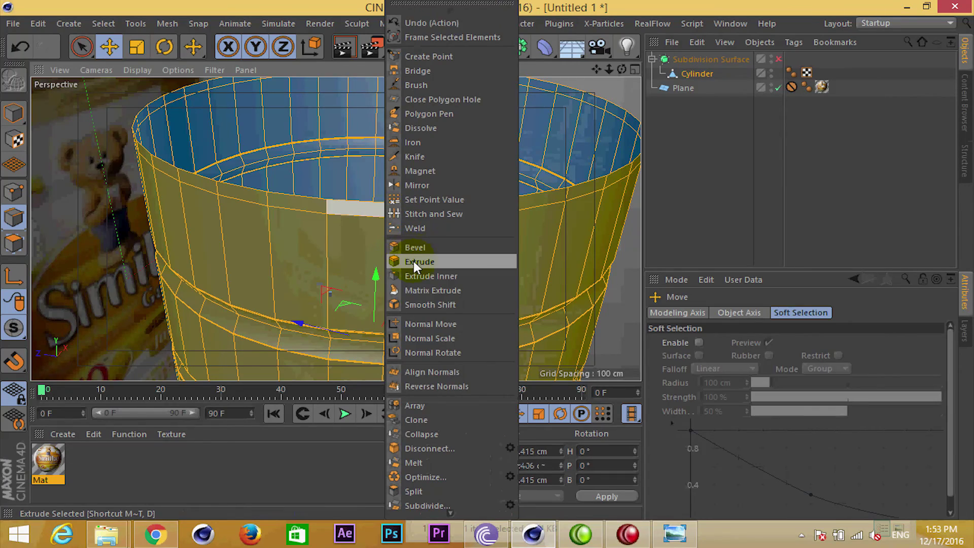
left_click(413, 261)
mouse_move(487, 262)
left_mouse_down()
mouse_move(398, 238)
mouse_move(457, 304)
left_mouse_up()
left_click(850, 399)
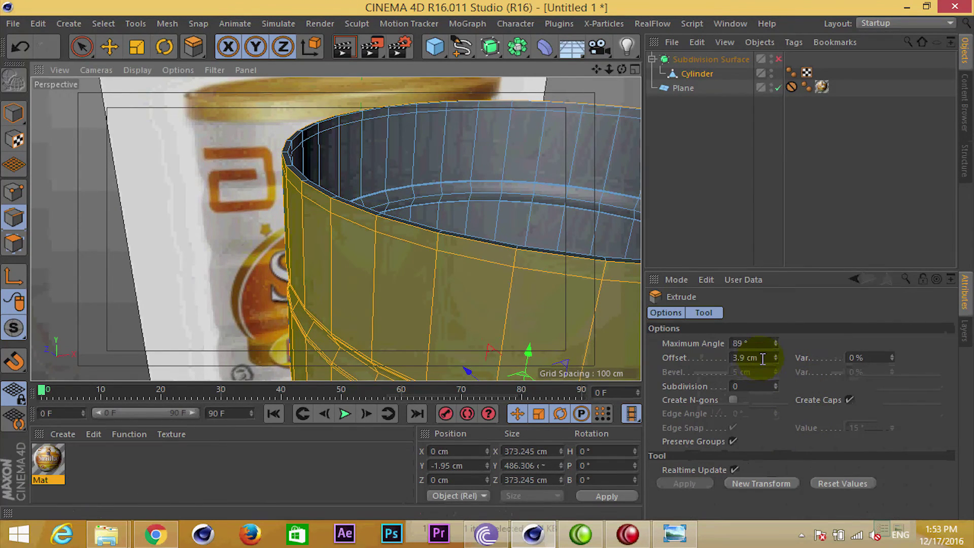
type("4")
key("Return")
left_click(13, 244)
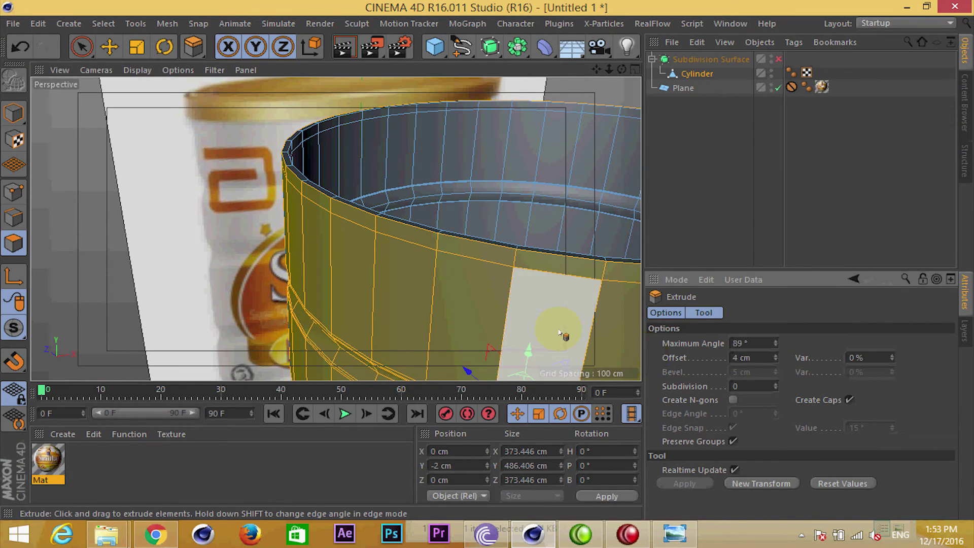
left_click(743, 357)
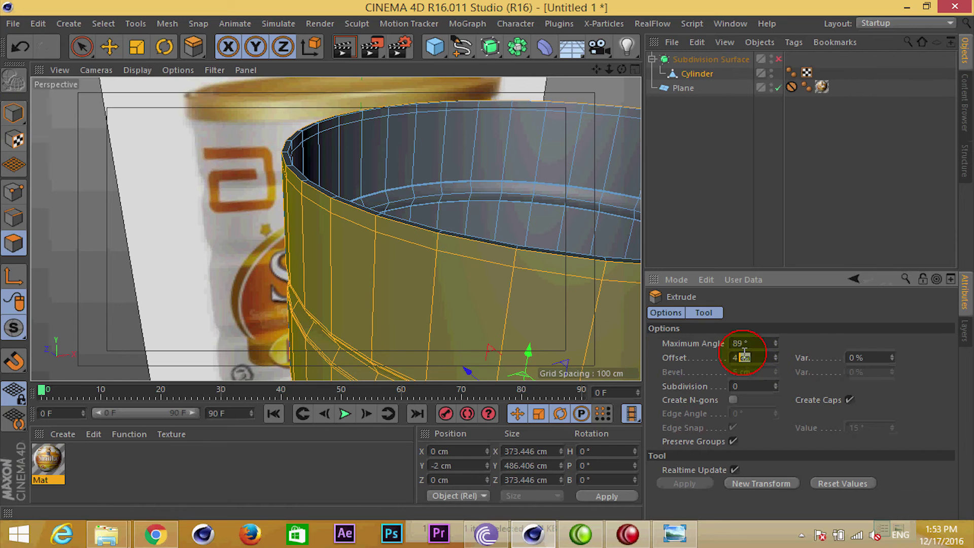
type("3")
key("Return")
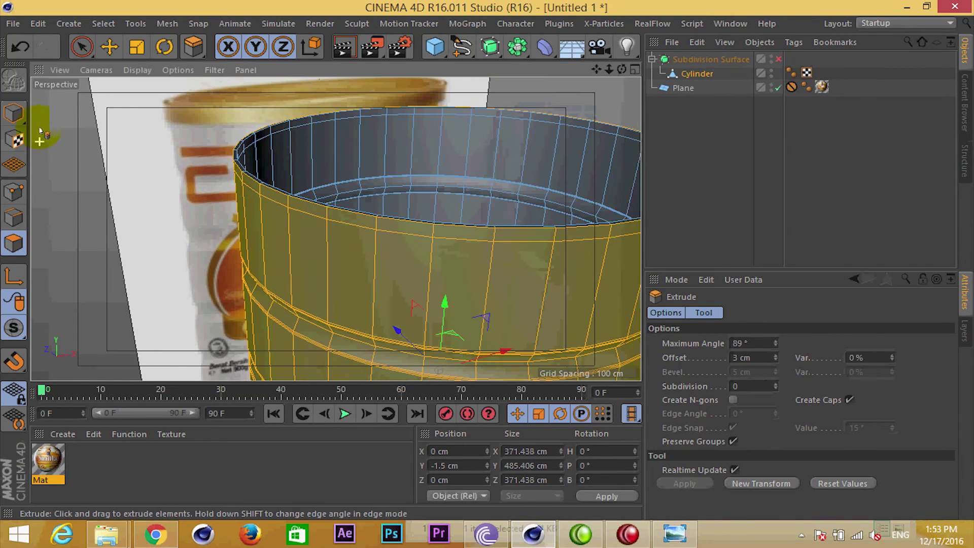
Orbit around the can in Polygon mode and select a face on its top rim
left_click(24, 106)
key("e")
scroll(324, 217, "down", 3)
mouse_move(325, 217)
left_mouse_down("alt")
mouse_move(428, 229)
mouse_move(331, 257)
mouse_move(357, 203)
left_mouse_up("alt")
scroll(331, 262, "up", 3)
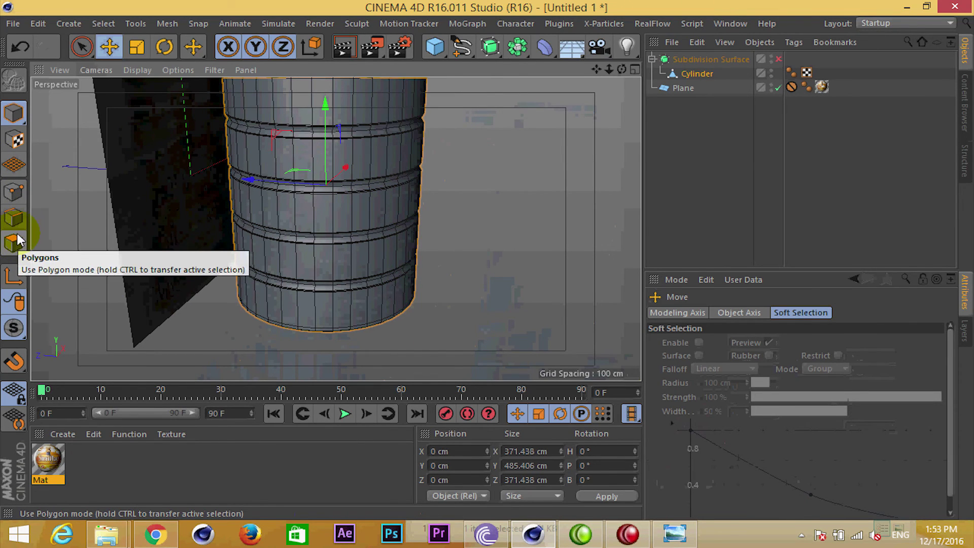
left_click(15, 251)
left_click_drag(206, 221, 311, 187, "alt")
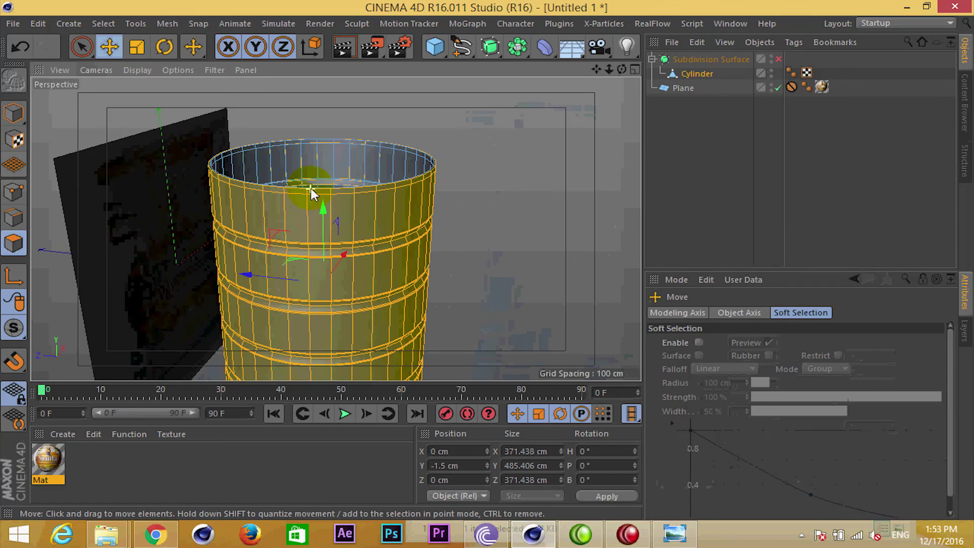
scroll(330, 189, "up", 3)
left_click(336, 209)
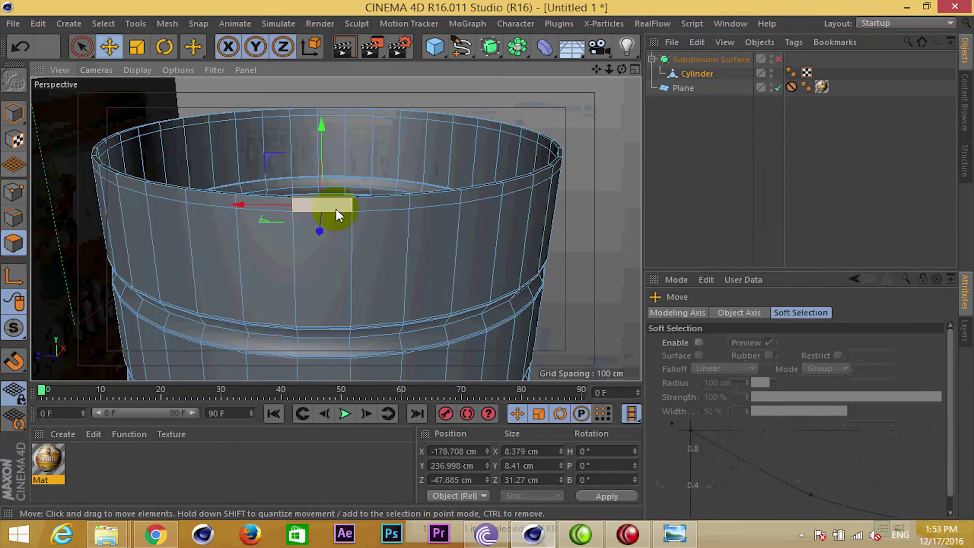
Ring-select the polygons around the top rim
left_click(103, 23)
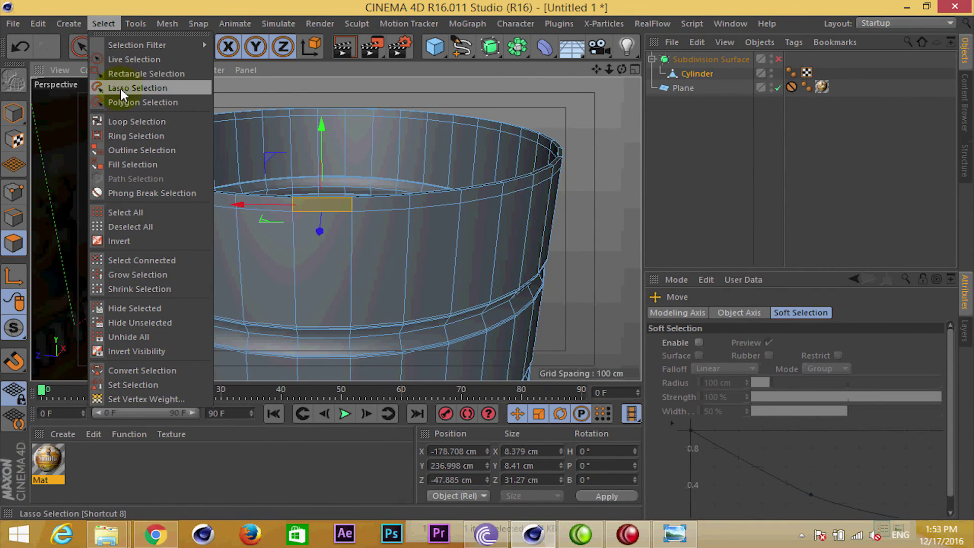
left_click(131, 136)
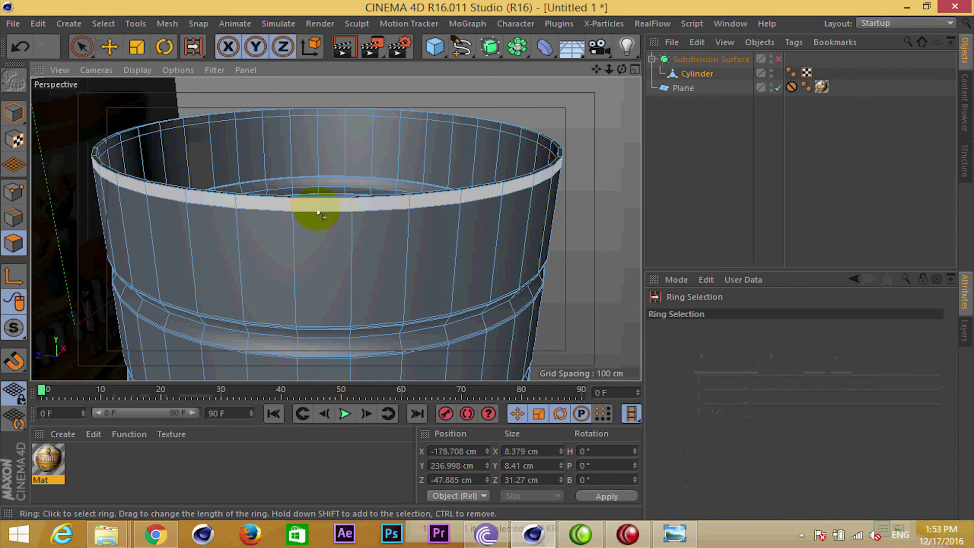
left_click(352, 206)
Orbit to the can's underside and select all polygons with Ctrl+A
scroll(414, 219, "down", 3)
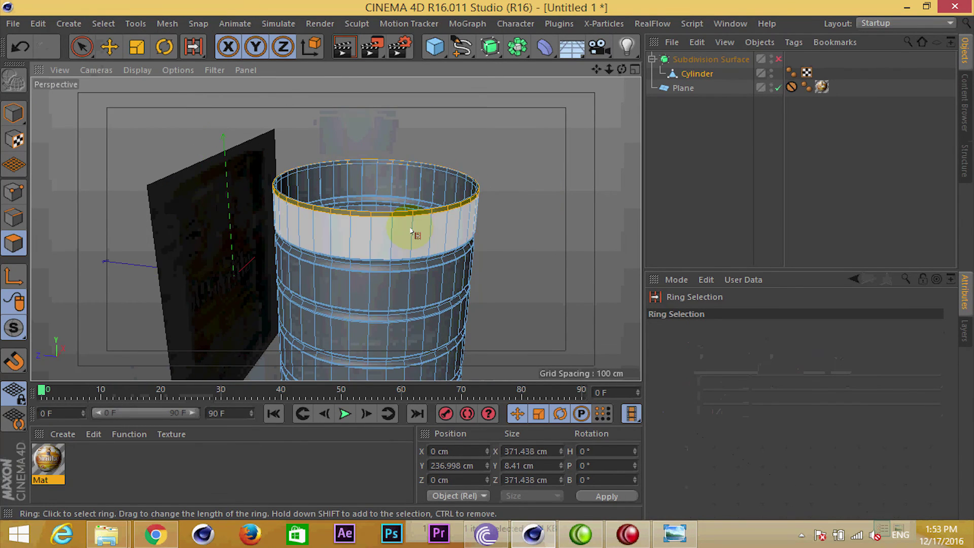
scroll(358, 223, "up", 2)
scroll(374, 289, "up", 2)
scroll(376, 204, "up", 2)
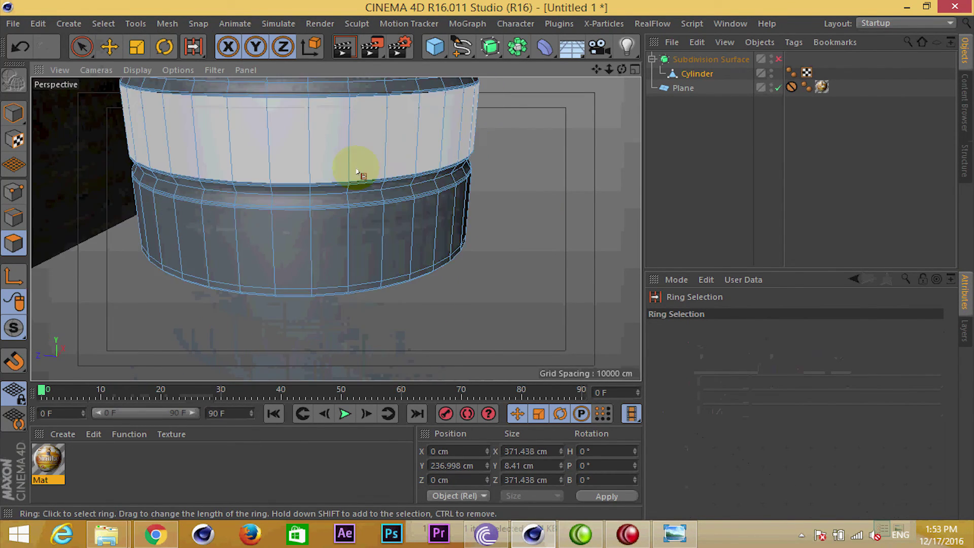
scroll(355, 169, "up", 2)
scroll(381, 191, "up", 2)
scroll(395, 223, "up", 2)
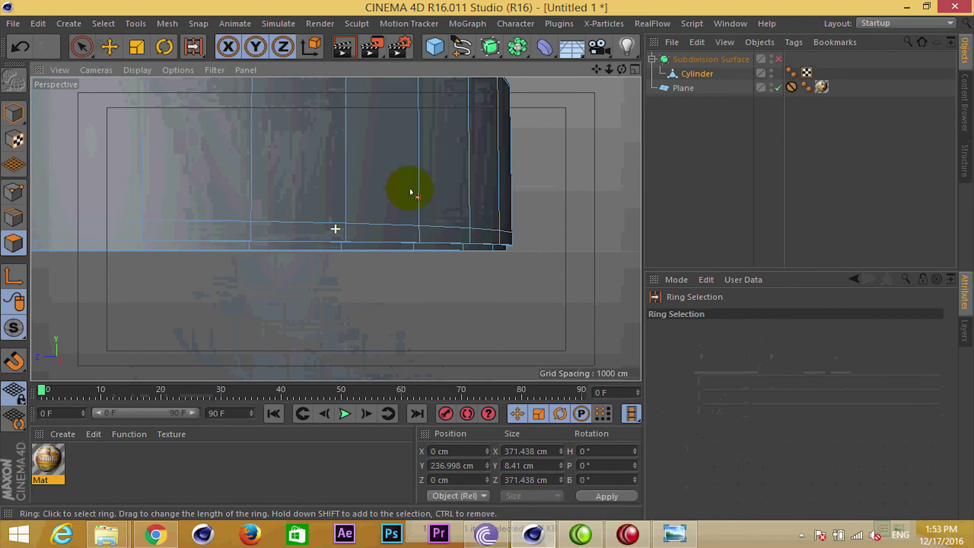
scroll(385, 183, "up", 2)
scroll(374, 142, "up", 2)
scroll(363, 101, "up", 2)
mouse_move(355, 85)
left_mouse_down("alt")
mouse_move(278, 98)
mouse_move(282, 131)
mouse_move(352, 169)
mouse_move(380, 147)
left_mouse_up("alt")
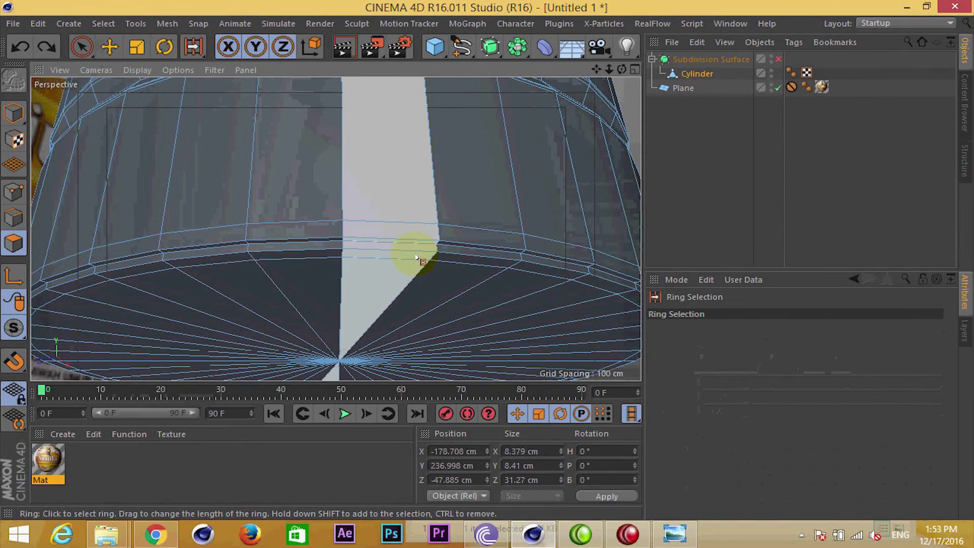
key("ctrl+a")
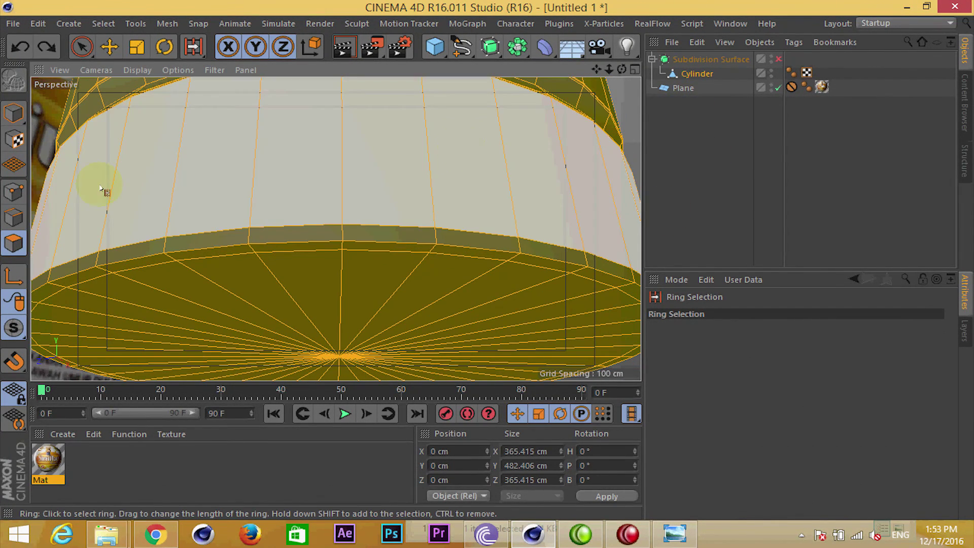
Extrude all polygons outward with Maximum Angle set to 337°
right_click(276, 195)
left_click(306, 247)
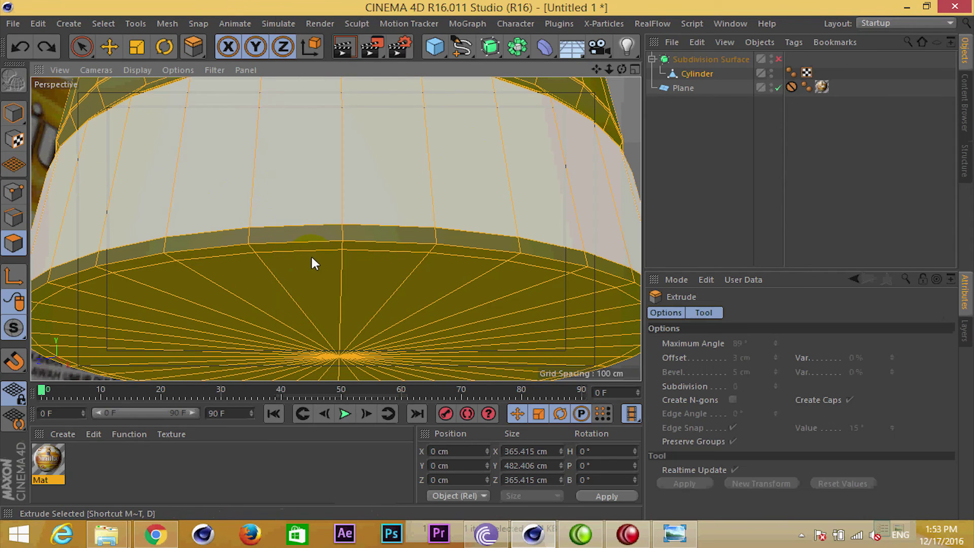
double_click(750, 345)
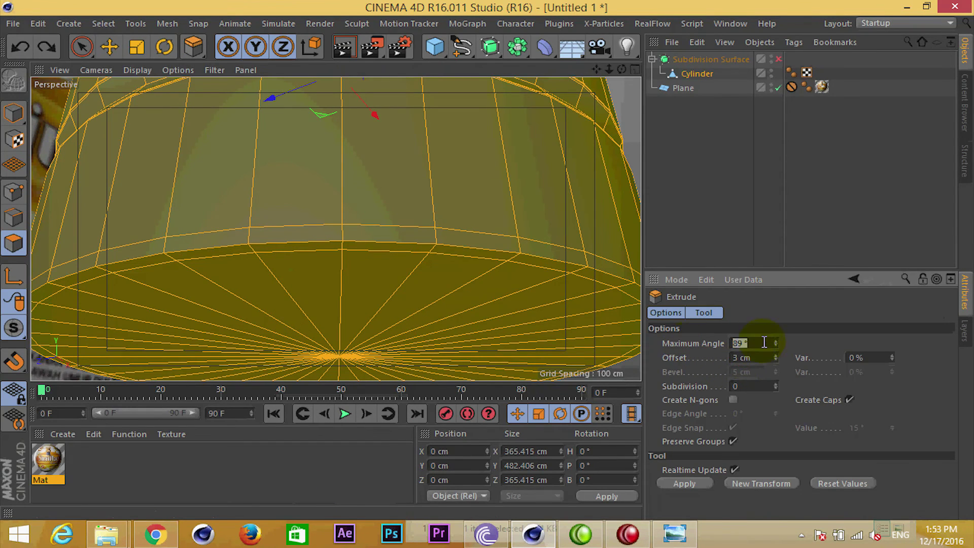
type("337")
key("Return")
left_click_drag(556, 253, 487, 263)
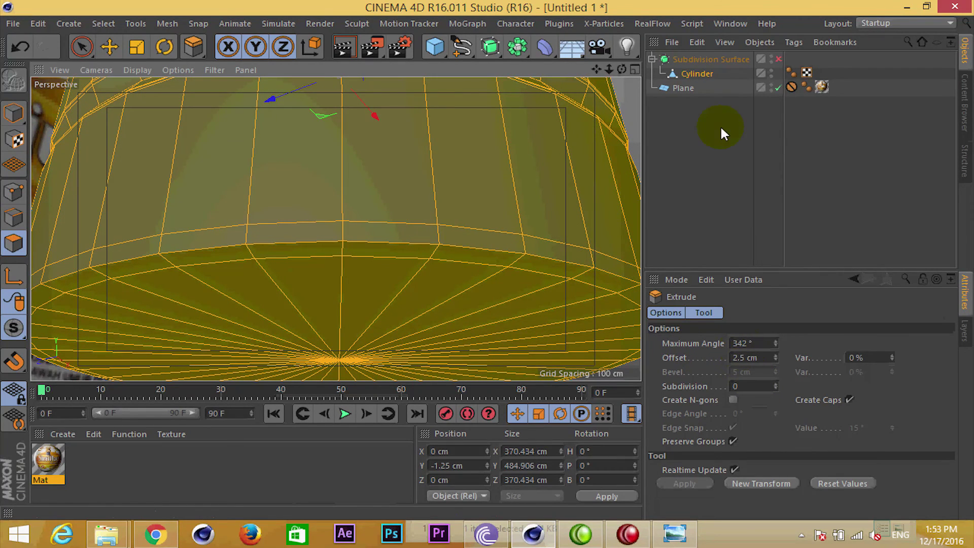
Set the extrusion offset to 3 cm and check the top rim
scroll(472, 273, "down", 5)
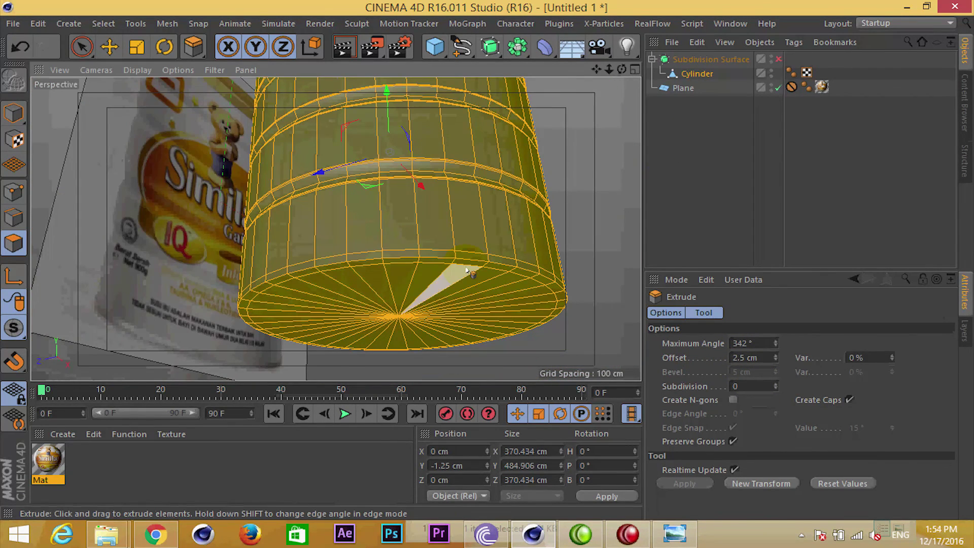
left_click(760, 358)
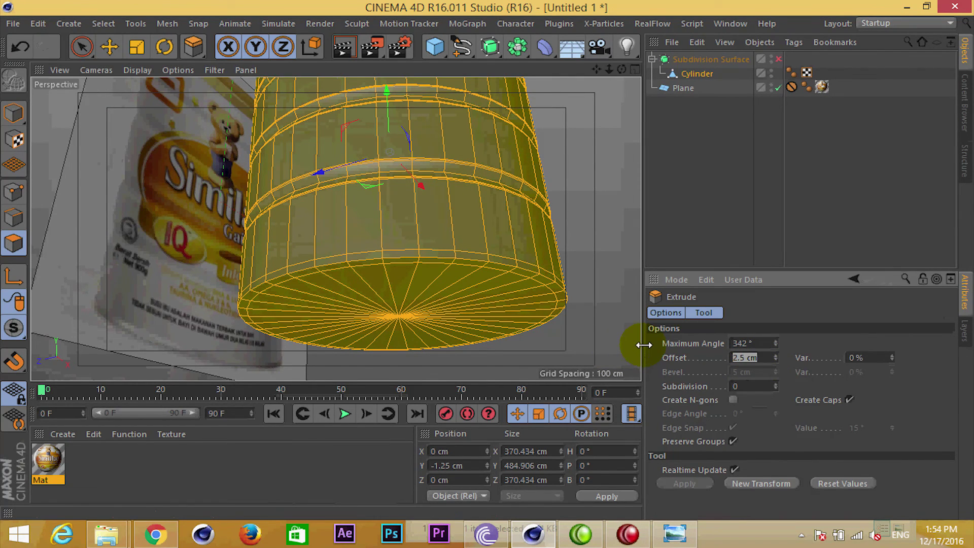
type("3")
mouse_move(428, 228)
left_mouse_down("alt")
mouse_move(402, 245)
mouse_move(387, 175)
mouse_move(375, 279)
mouse_move(342, 226)
left_mouse_up("alt")
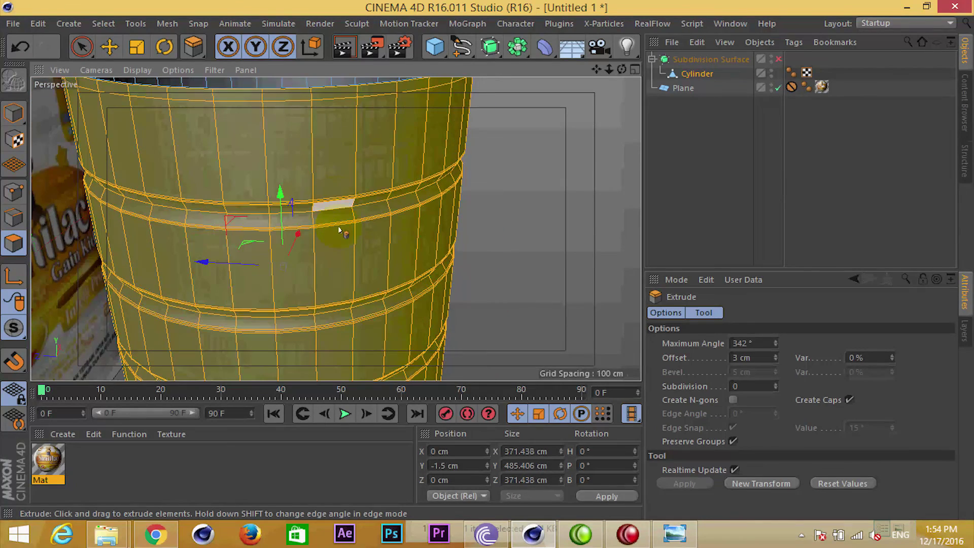
mouse_move(313, 183)
left_mouse_down("alt")
mouse_move(382, 252)
mouse_move(309, 239)
left_mouse_up("alt")
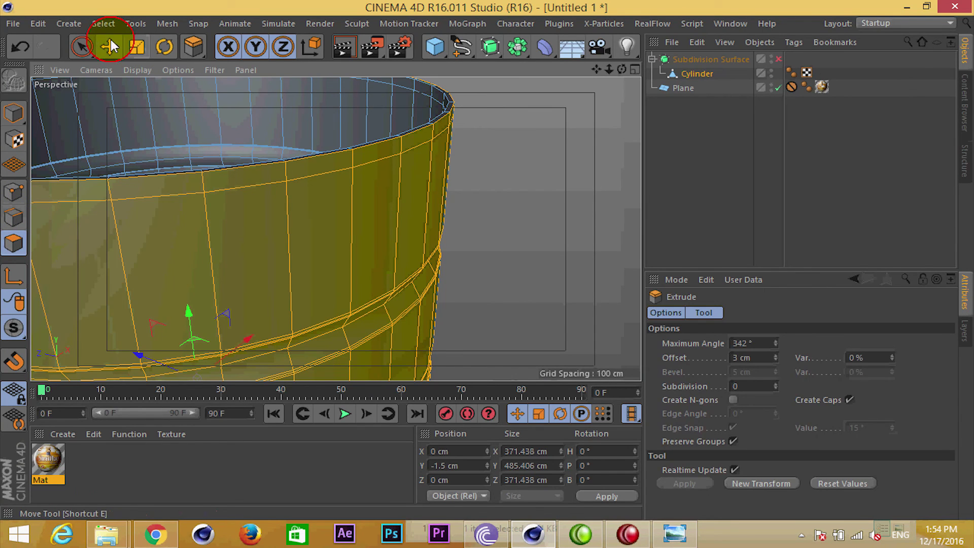
Clear the selection, switch to Ring Selection and select a ring near the top rim
left_click(111, 46)
key("ctrl+shift+a")
left_click(151, 185)
left_click(100, 23)
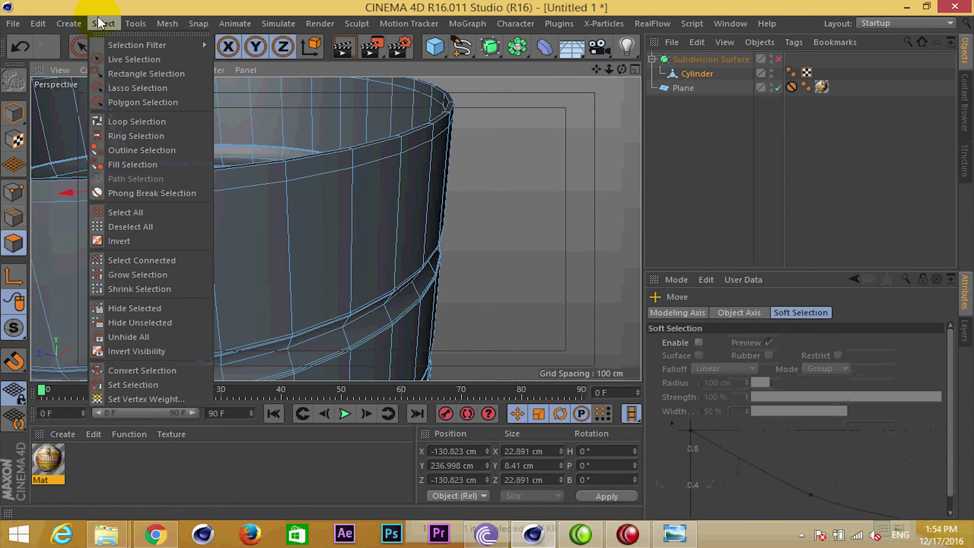
left_click(132, 134)
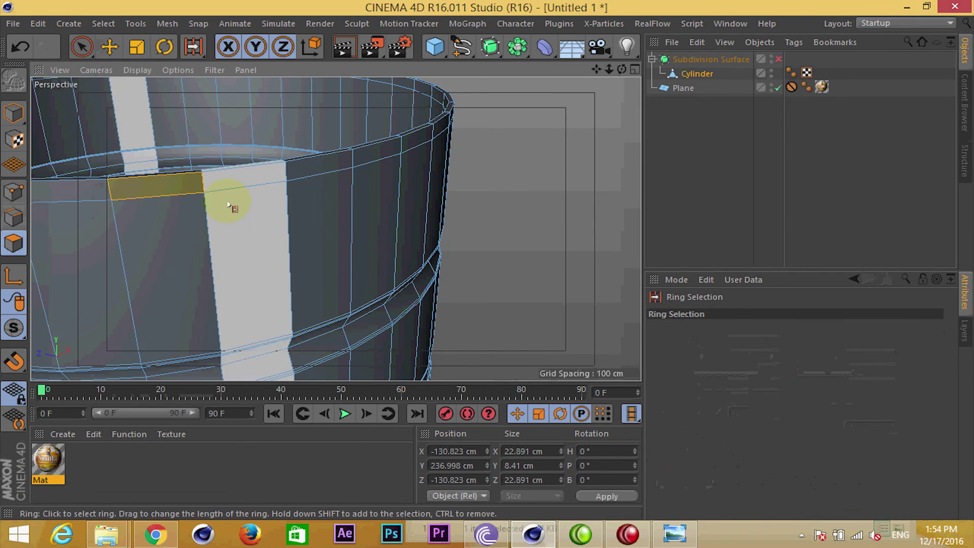
scroll(271, 173, "down", 5)
left_click(308, 207)
Select the polygon ring along the bottom rim, orbiting to view the base
scroll(308, 206, "up", 2)
scroll(337, 228, "up", 2)
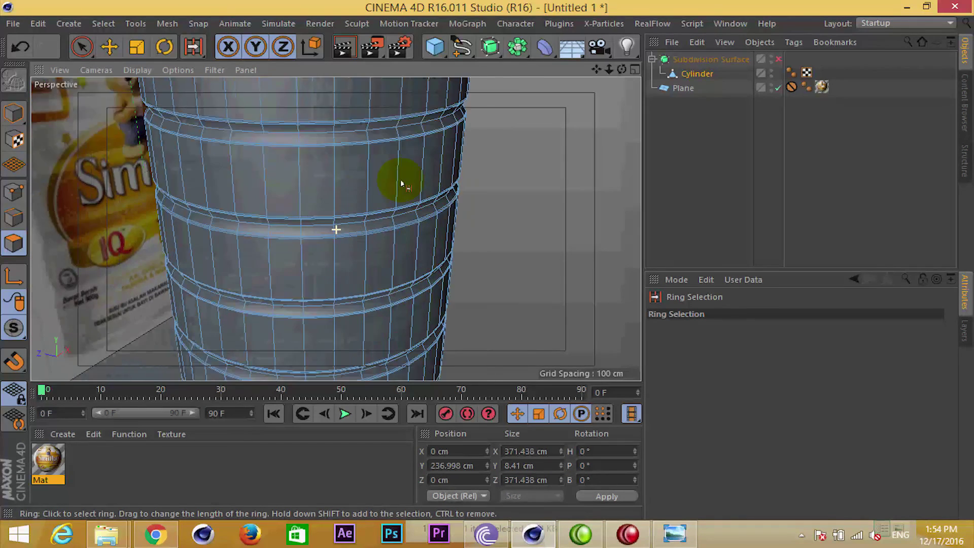
scroll(402, 185, "up", 2)
scroll(376, 333, "up", 2)
scroll(377, 332, "up", 2)
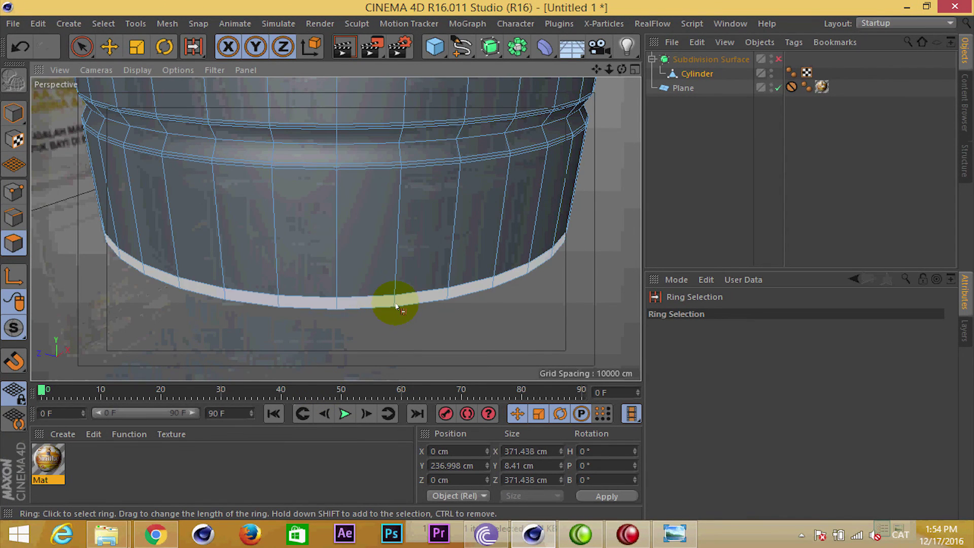
left_click(398, 306)
mouse_move(373, 320)
left_mouse_down("alt")
mouse_move(470, 211)
mouse_move(498, 163)
mouse_move(483, 175)
left_mouse_up("alt")
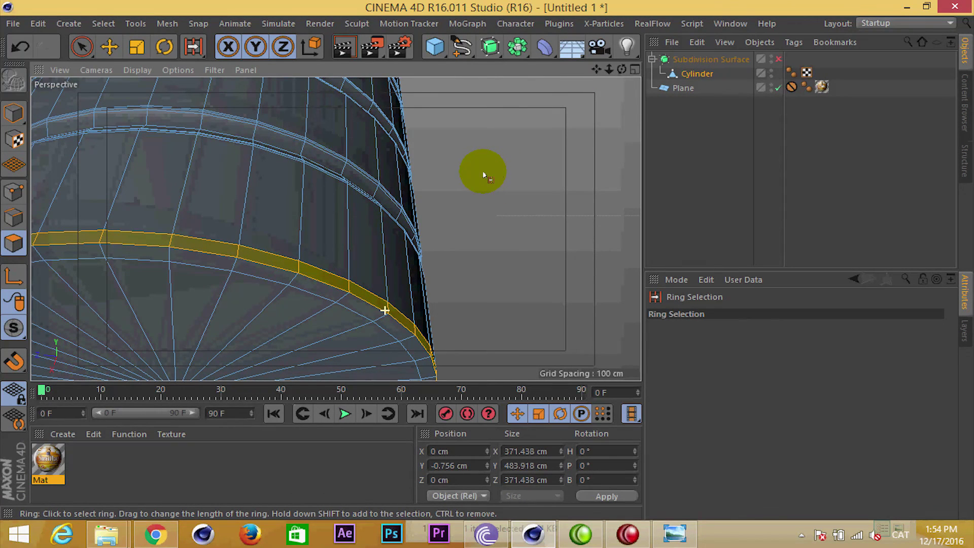
left_click(296, 281)
scroll(401, 253, "down", 3)
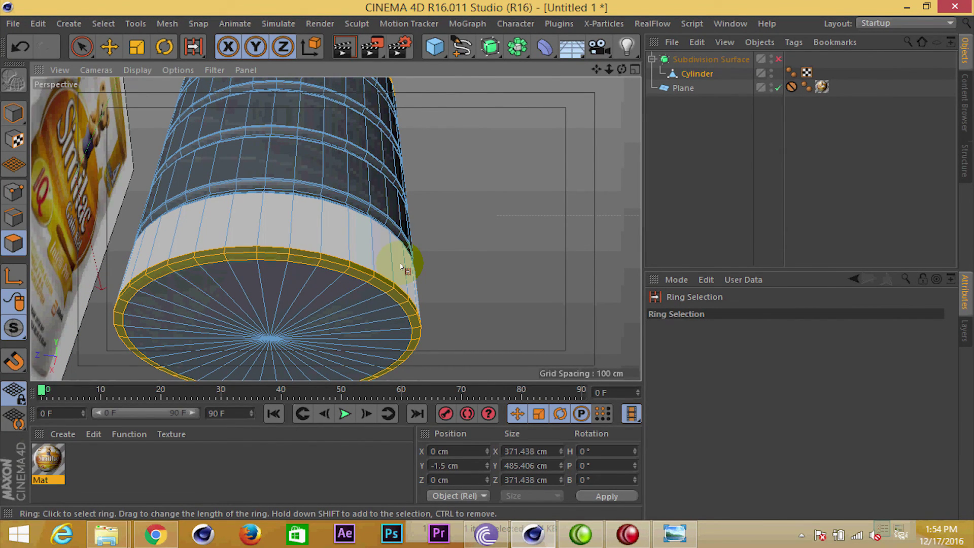
mouse_move(350, 276)
left_mouse_down("alt")
mouse_move(380, 246)
mouse_move(407, 236)
left_mouse_up("alt")
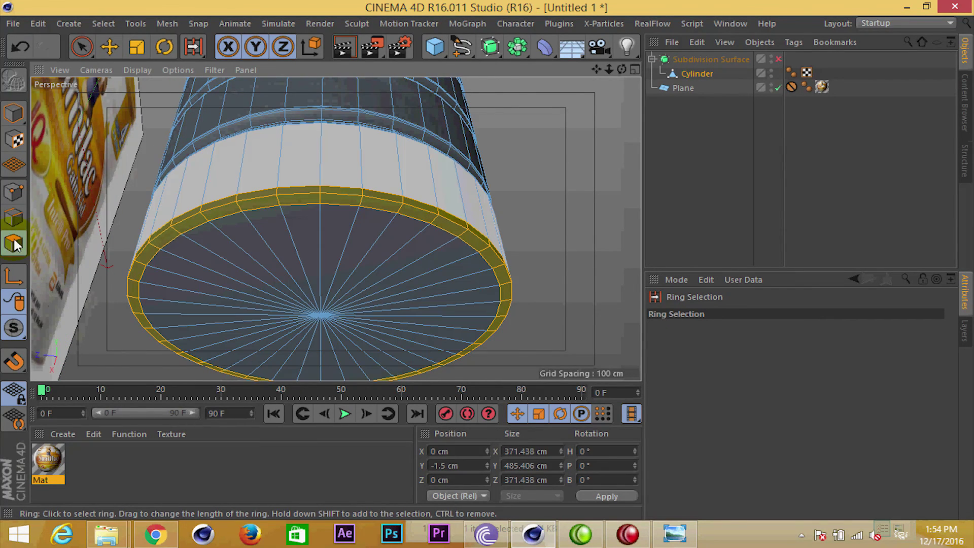
scroll(350, 208, "up", 4)
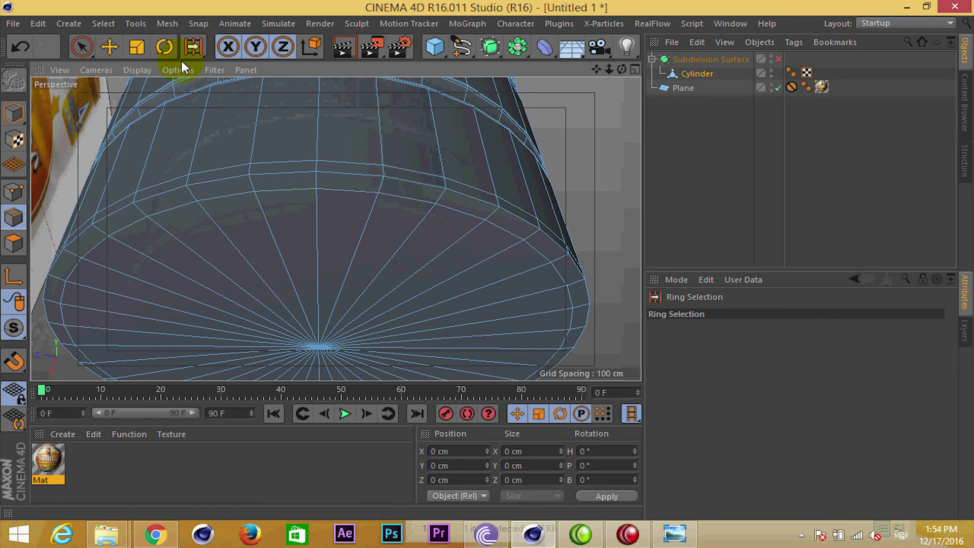
Rescale the selected bottom rim ring with the Scale tool
left_click(117, 44)
mouse_move(395, 305)
left_mouse_down("alt")
mouse_move(340, 285)
mouse_move(327, 224)
left_mouse_up("alt")
key("r")
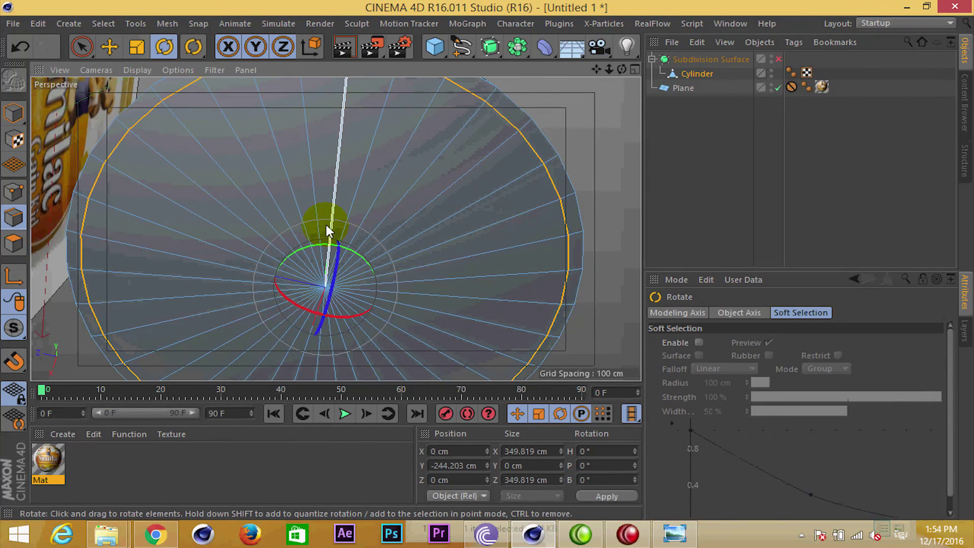
key("t")
mouse_move(330, 271)
left_mouse_down()
mouse_move(271, 324)
mouse_move(274, 217)
left_mouse_up()
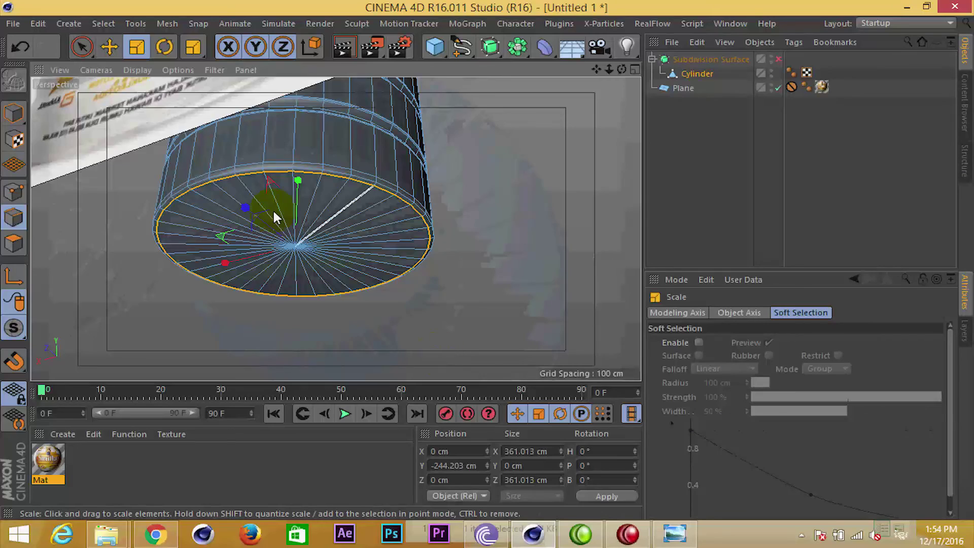
right_click_drag(274, 217, 313, 218, "alt")
left_click(355, 202)
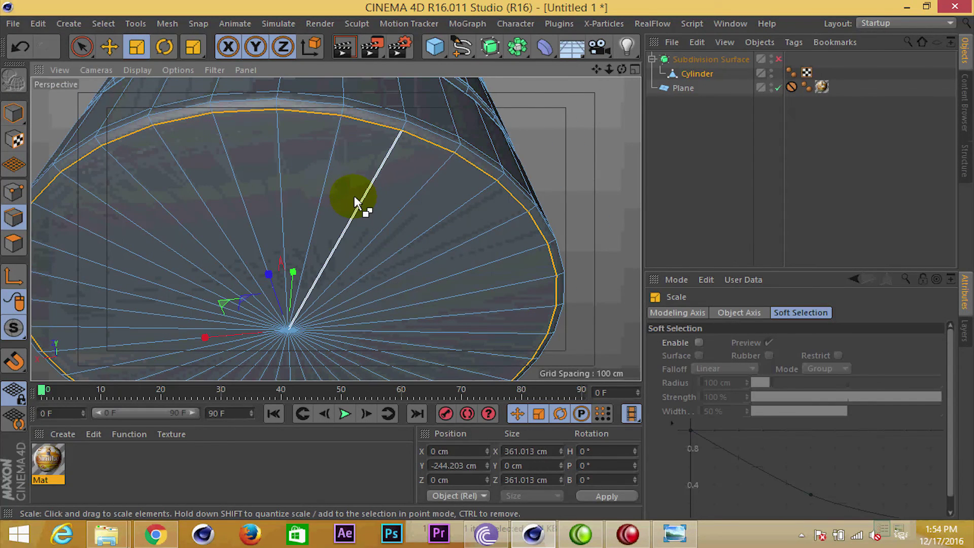
Enlarge the bottom ring to about 103% (≈360 cm across) and start a Weld
mouse_move(267, 324)
left_mouse_down("alt")
mouse_move(289, 206)
mouse_move(282, 171)
left_mouse_up("alt")
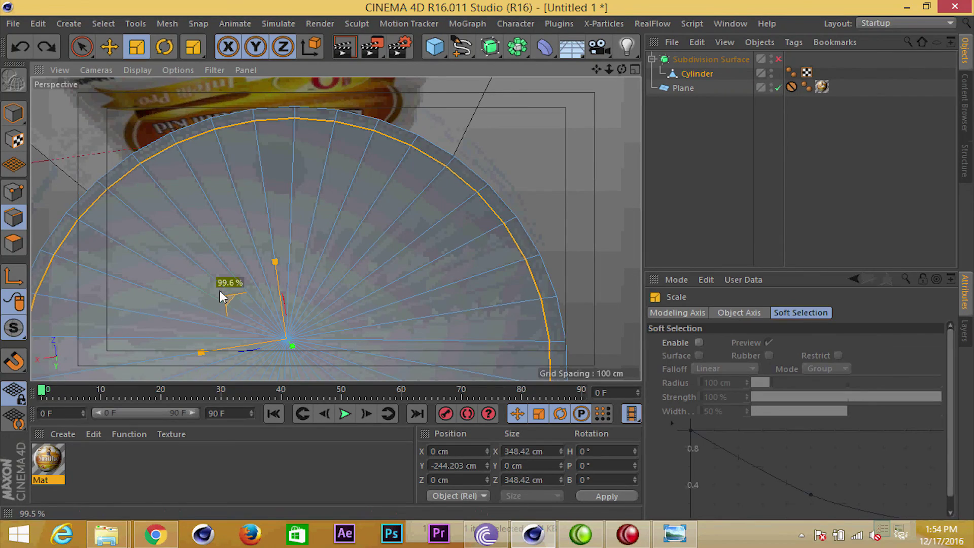
left_click_drag(222, 297, 244, 296)
mouse_move(479, 157)
left_mouse_down("alt")
mouse_move(374, 319)
mouse_move(341, 289)
mouse_move(343, 242)
left_mouse_up("alt")
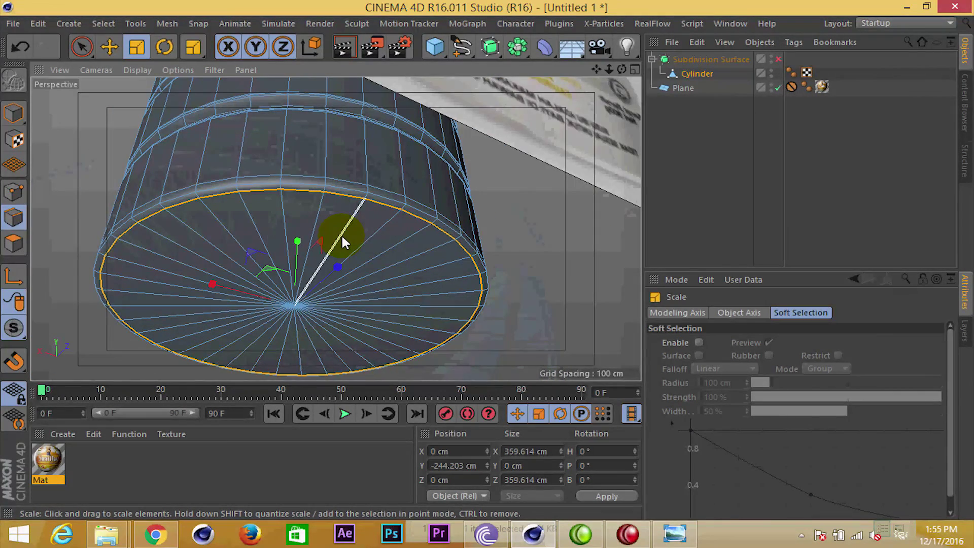
right_click(341, 240)
left_click(358, 380)
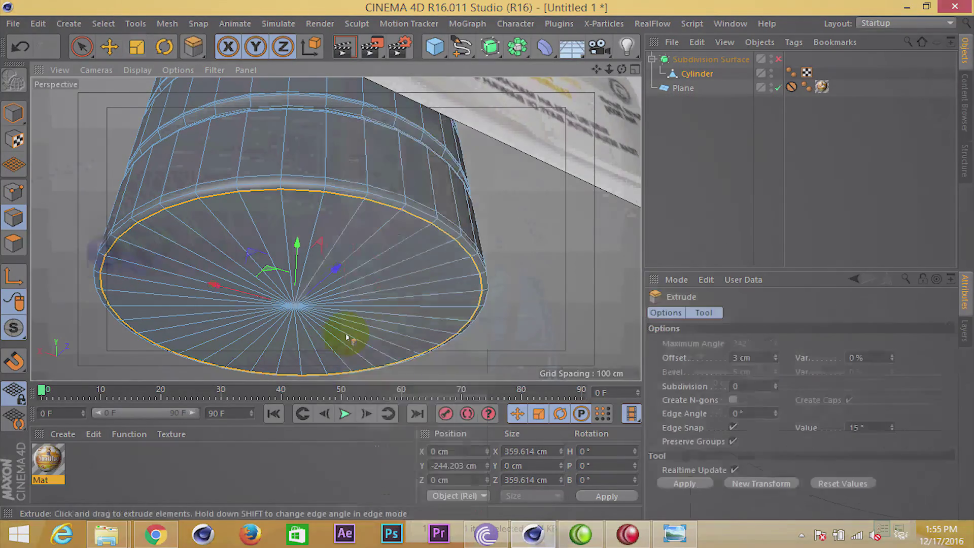